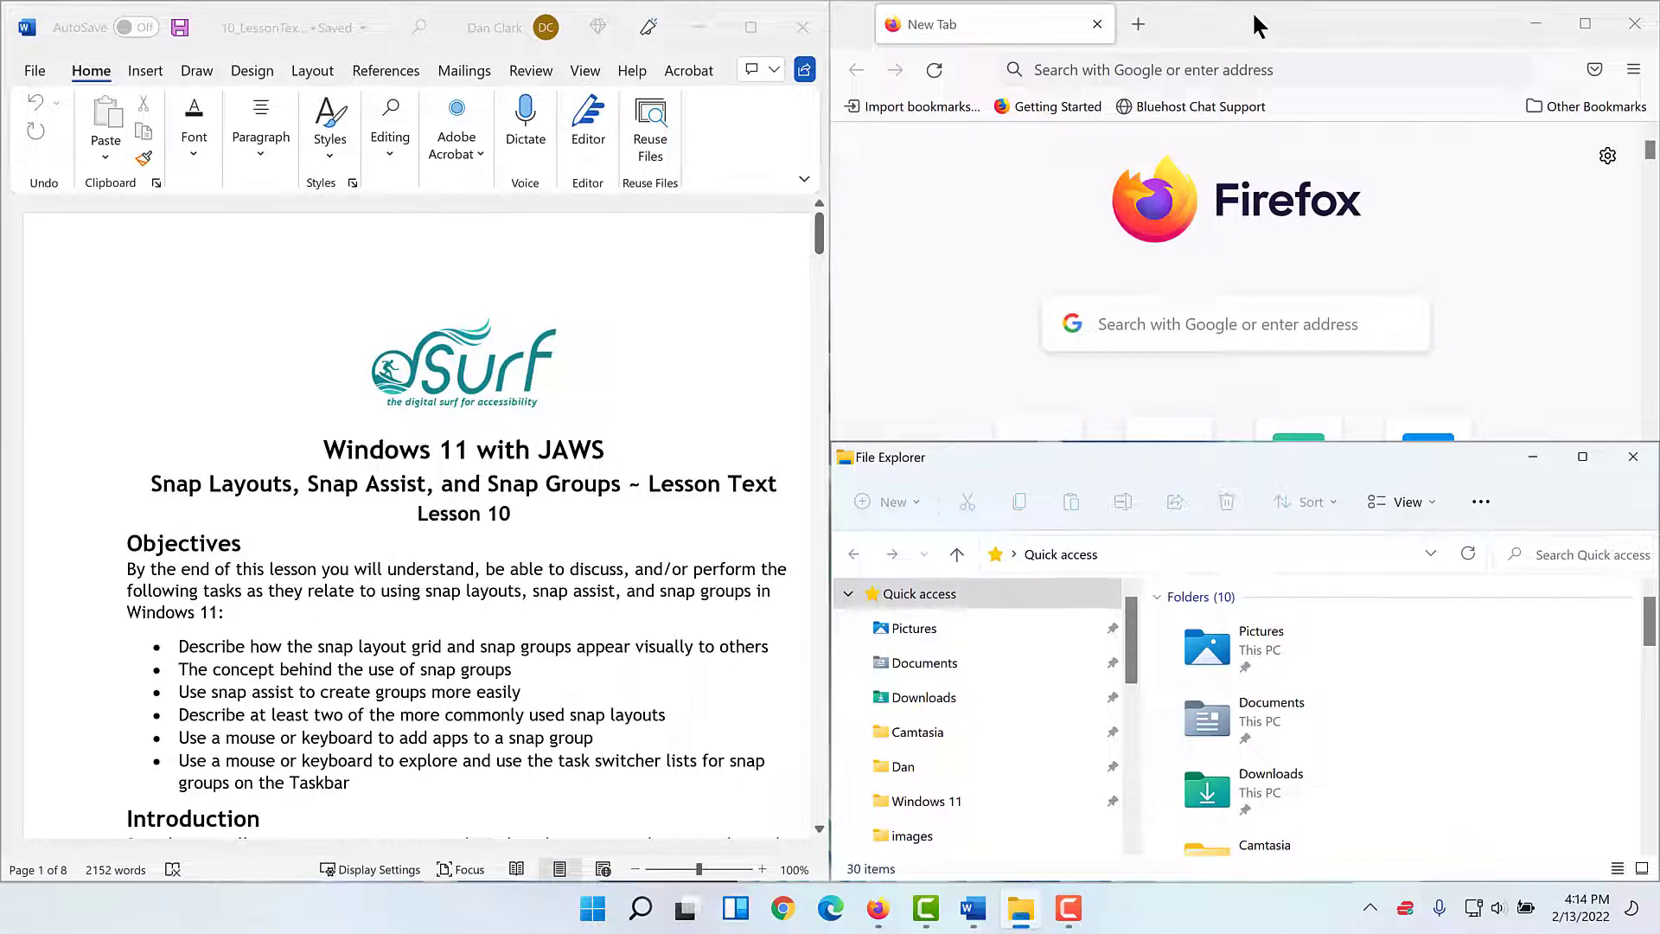
Open Microsoft Edge and snap its window into the tall left zone of the three-window layout
key("super+Tab")
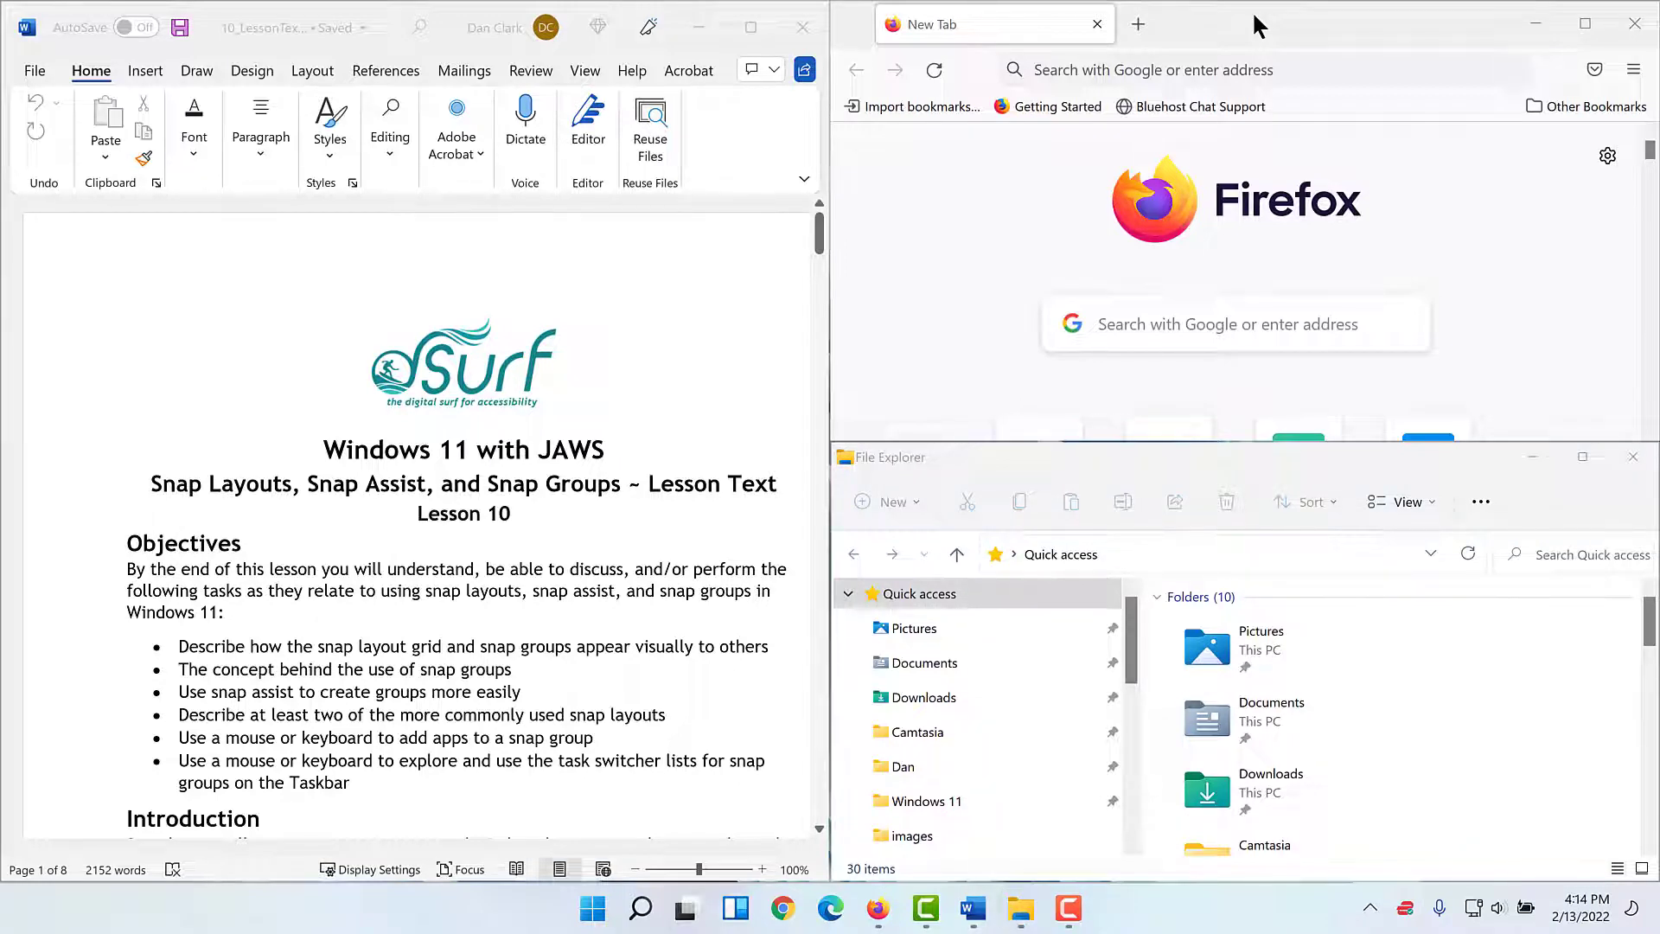
key("super+2")
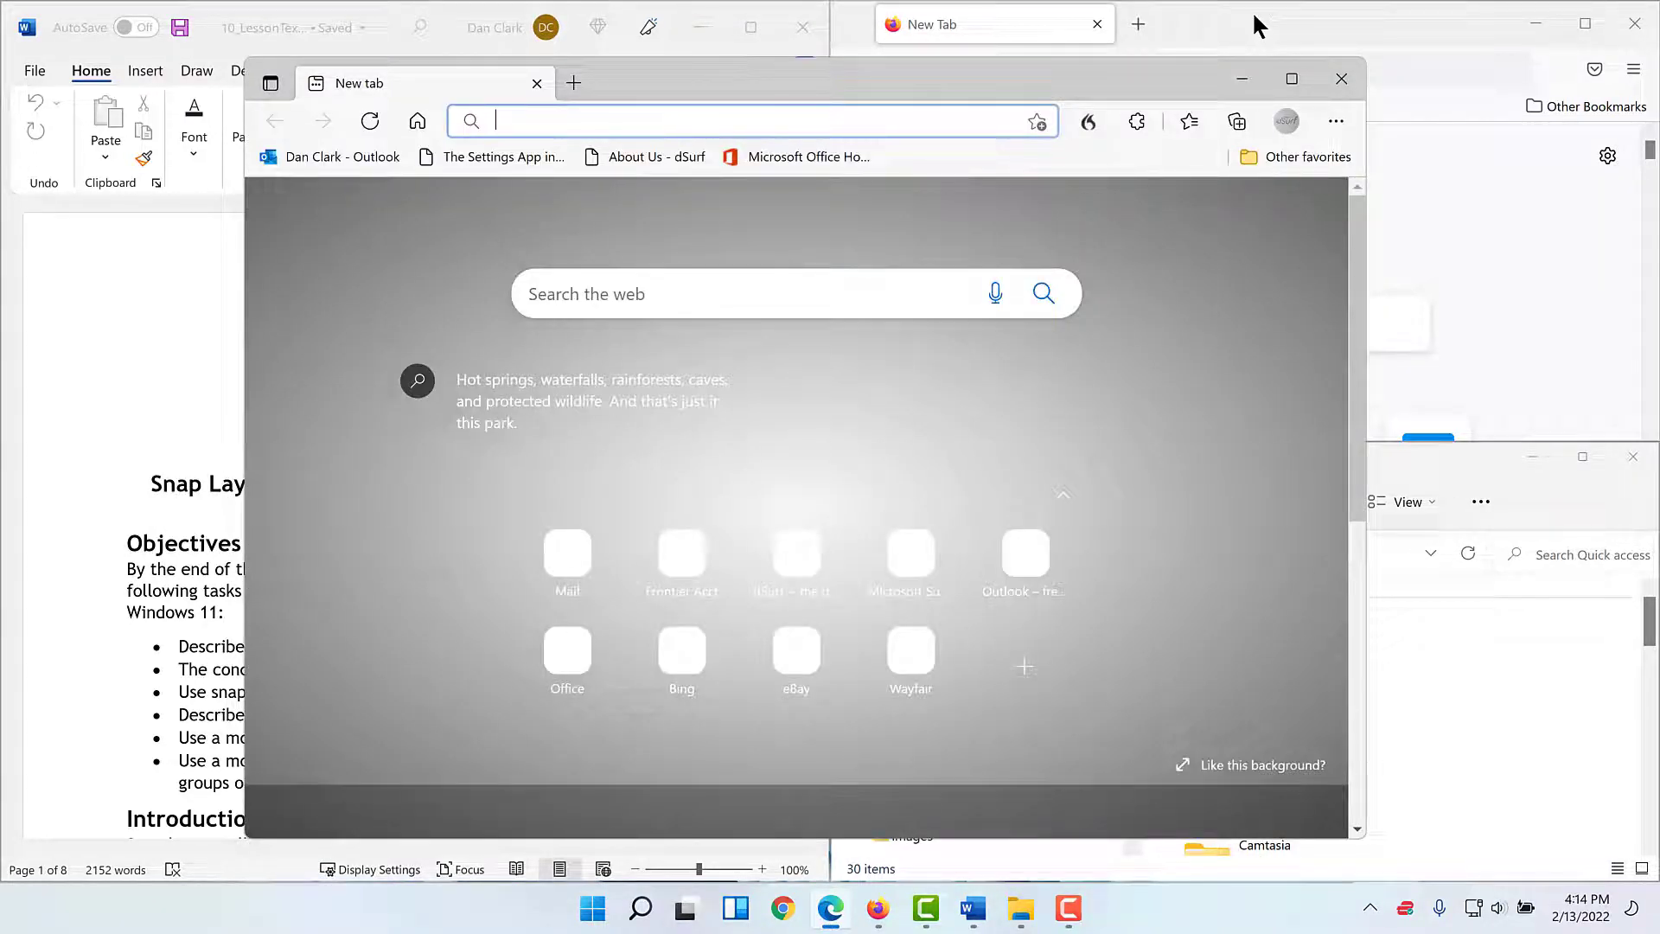
mouse_move(1292, 79)
left_click(1210, 223)
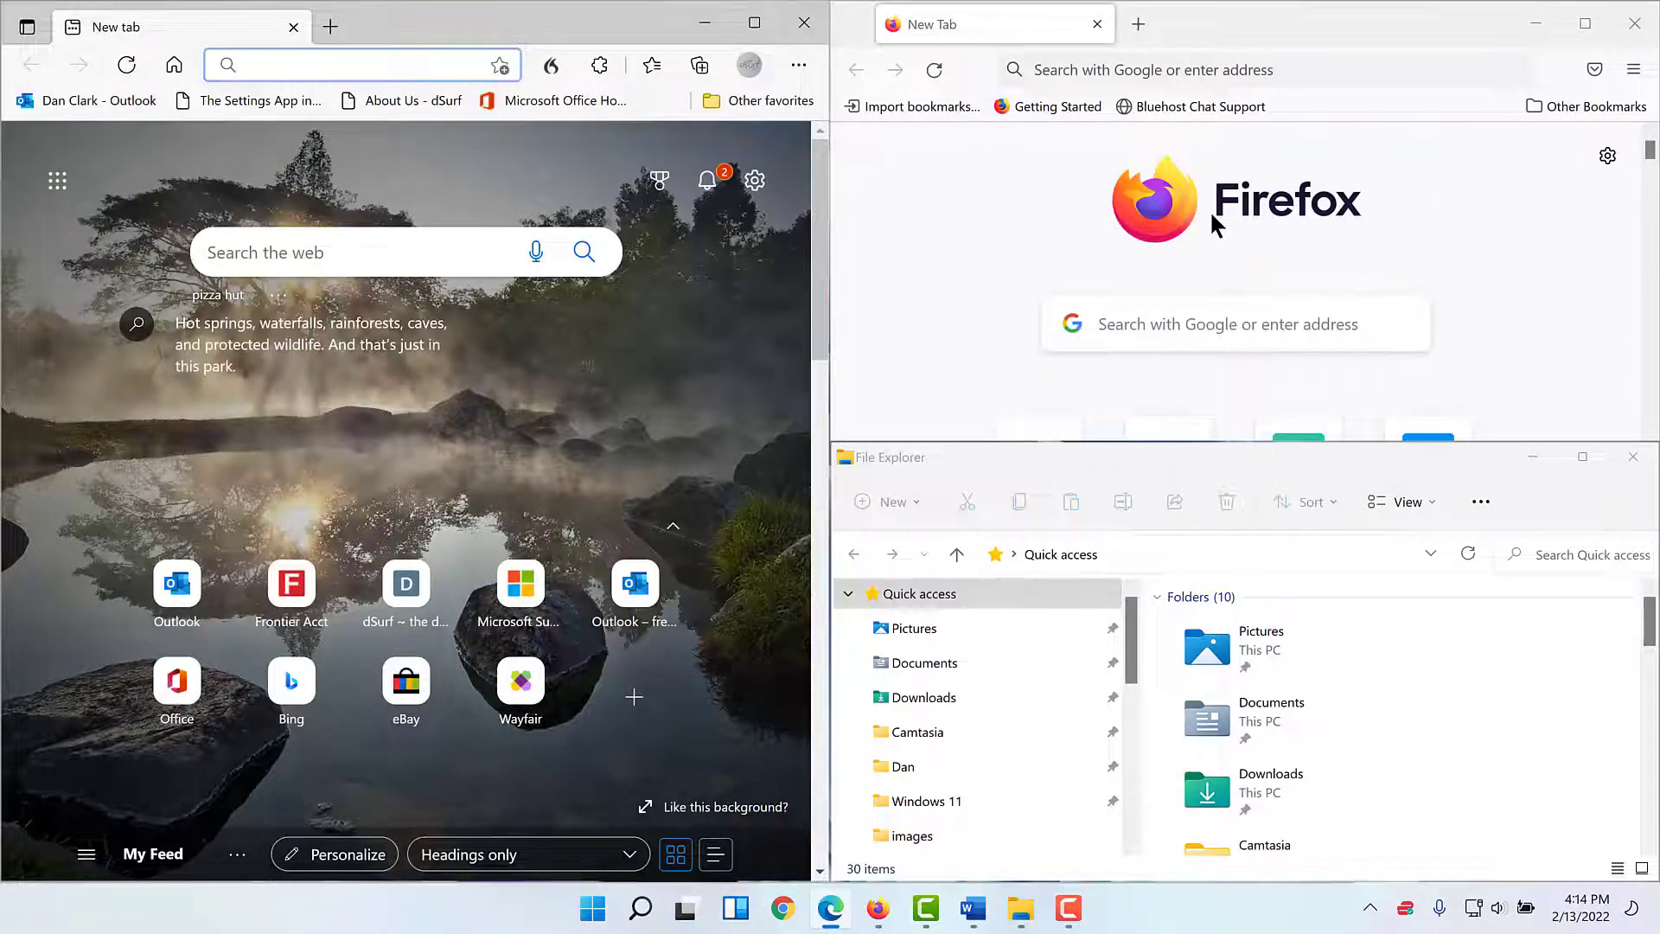
Maximize the Word document and form a snap group with it filling the left half, Firefox at upper right and File Explorer at lower right
key("alt+Tab")
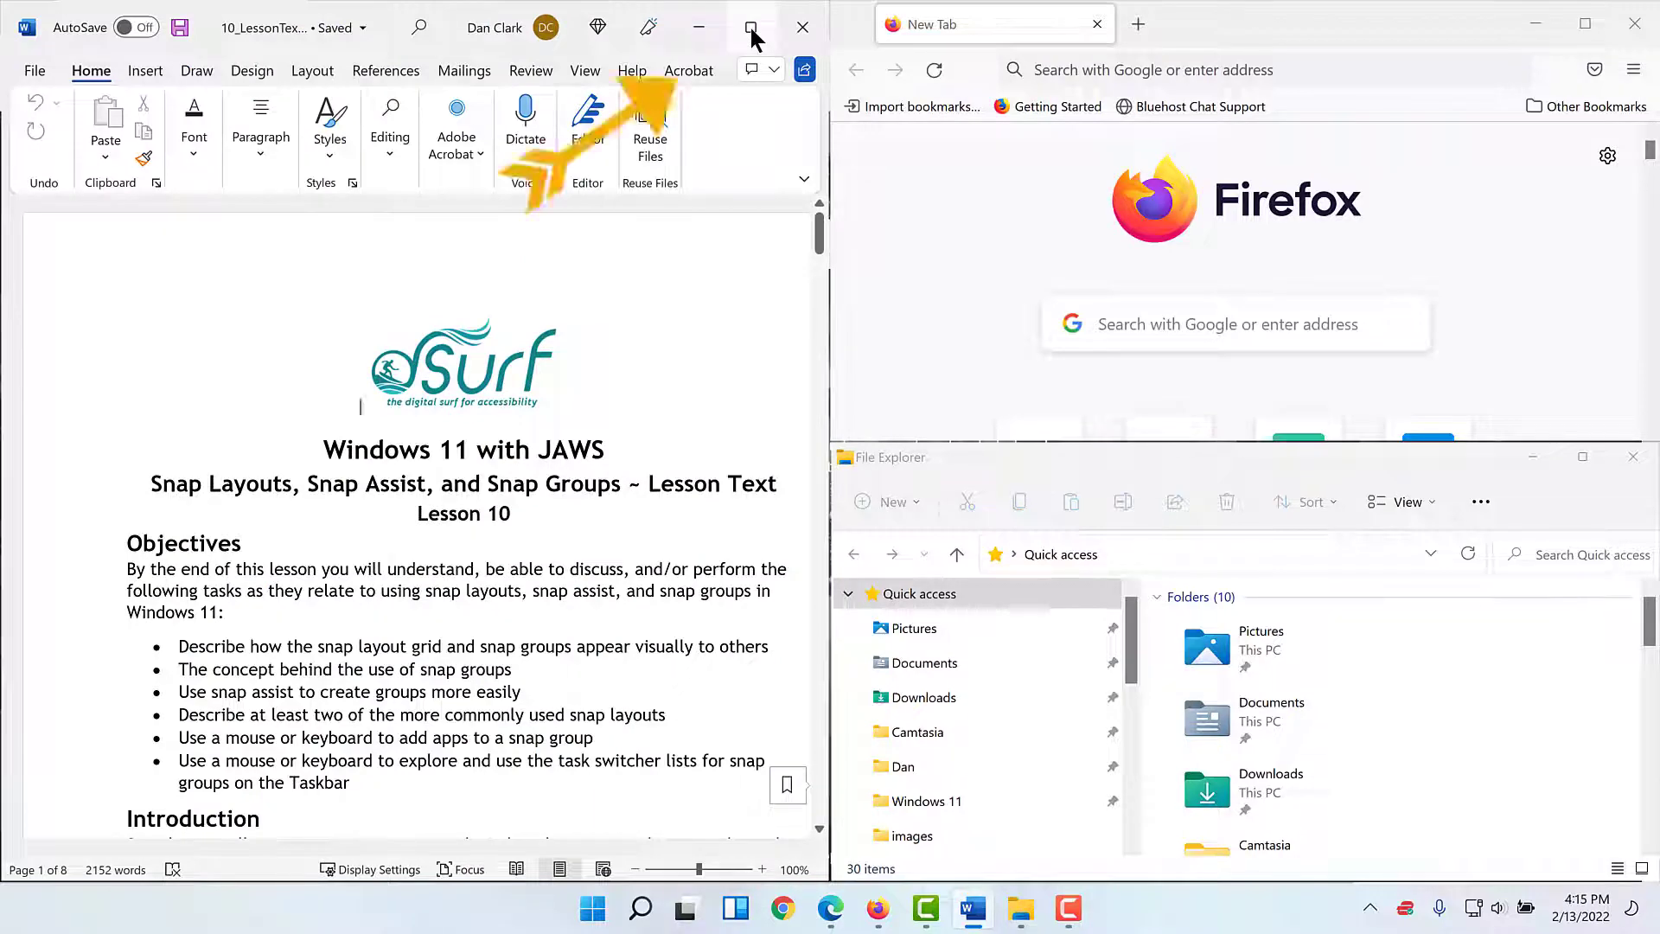
left_click(750, 34)
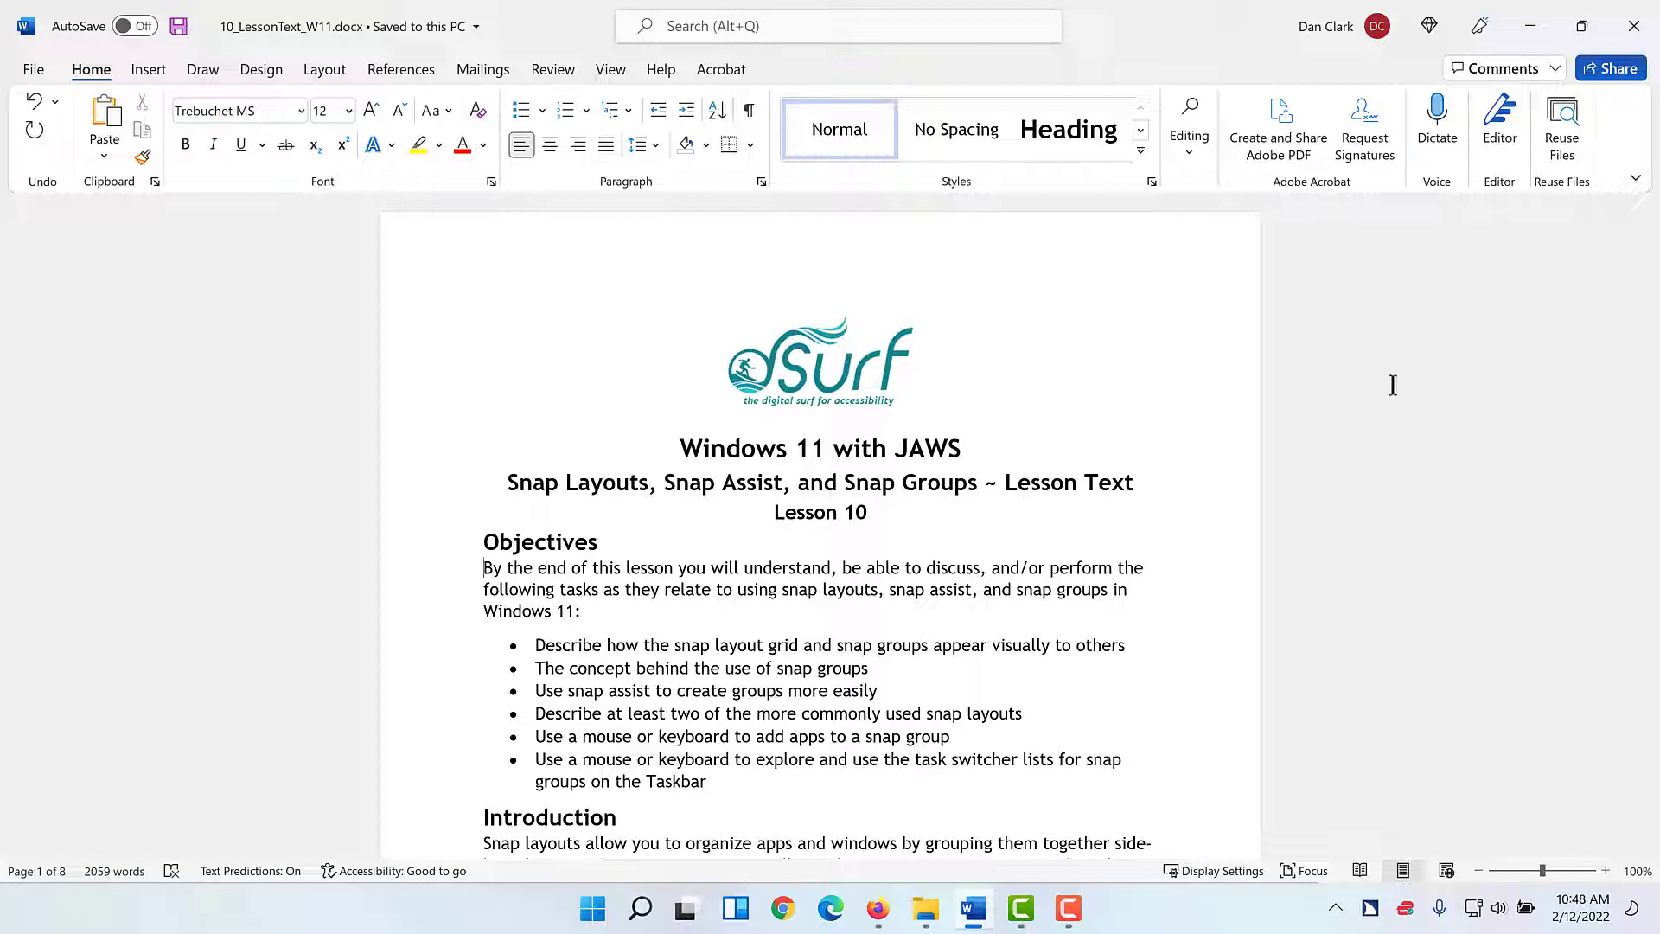
mouse_move(1570, 32)
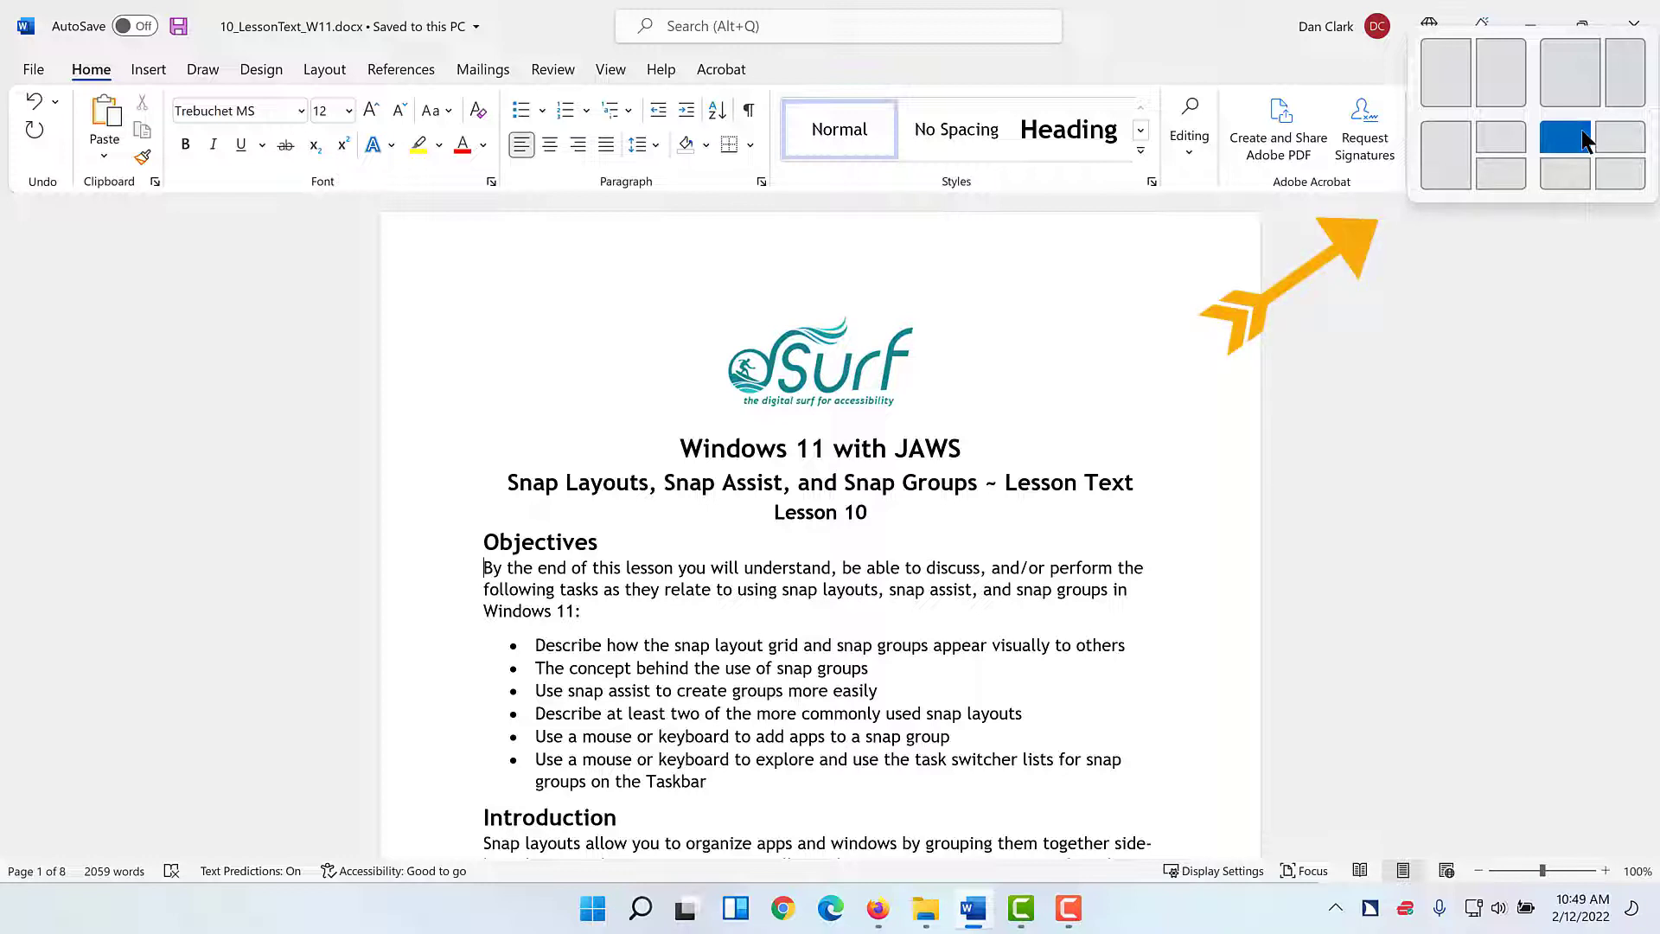
left_click(1442, 160)
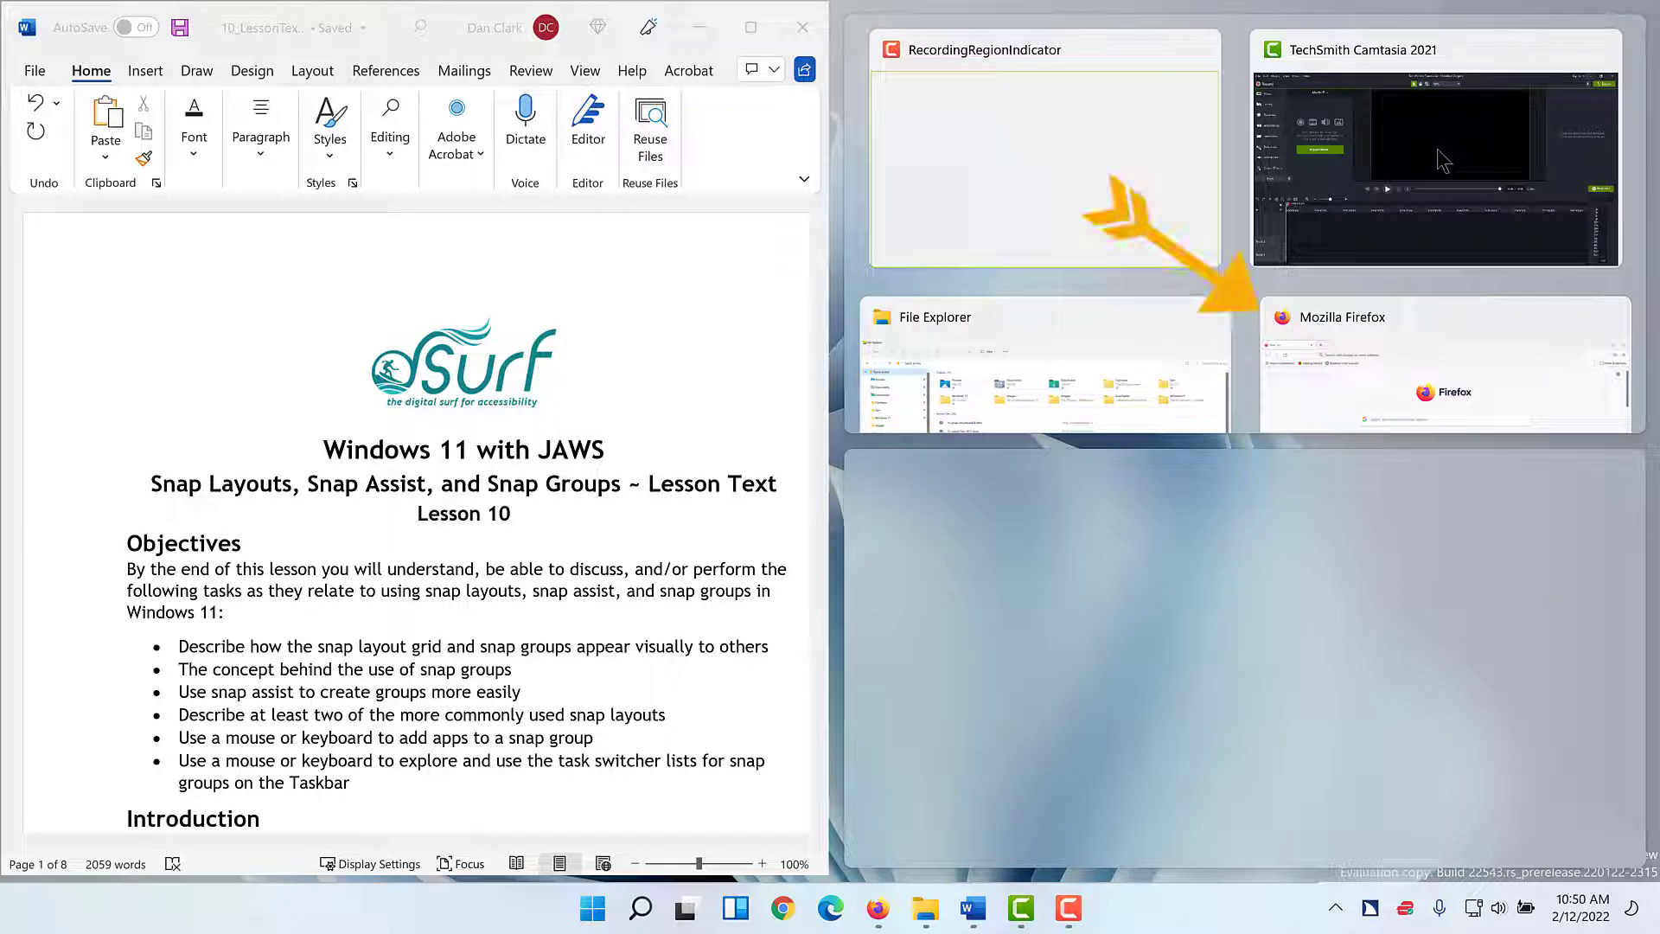
left_click(1412, 341)
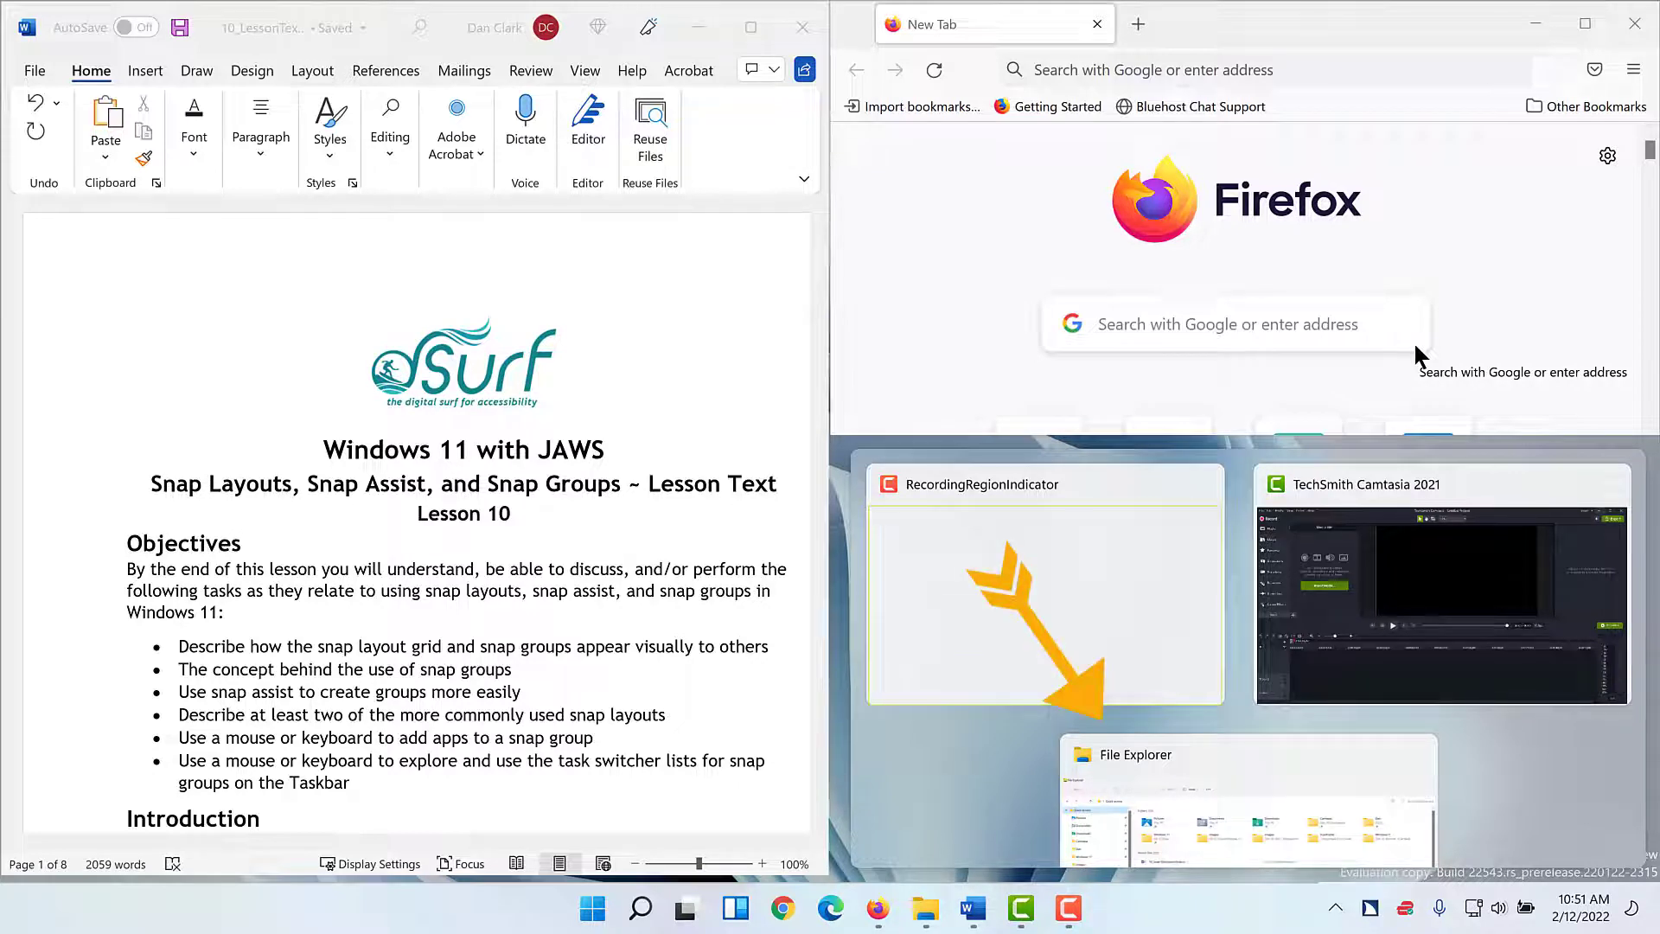
left_click(1314, 759)
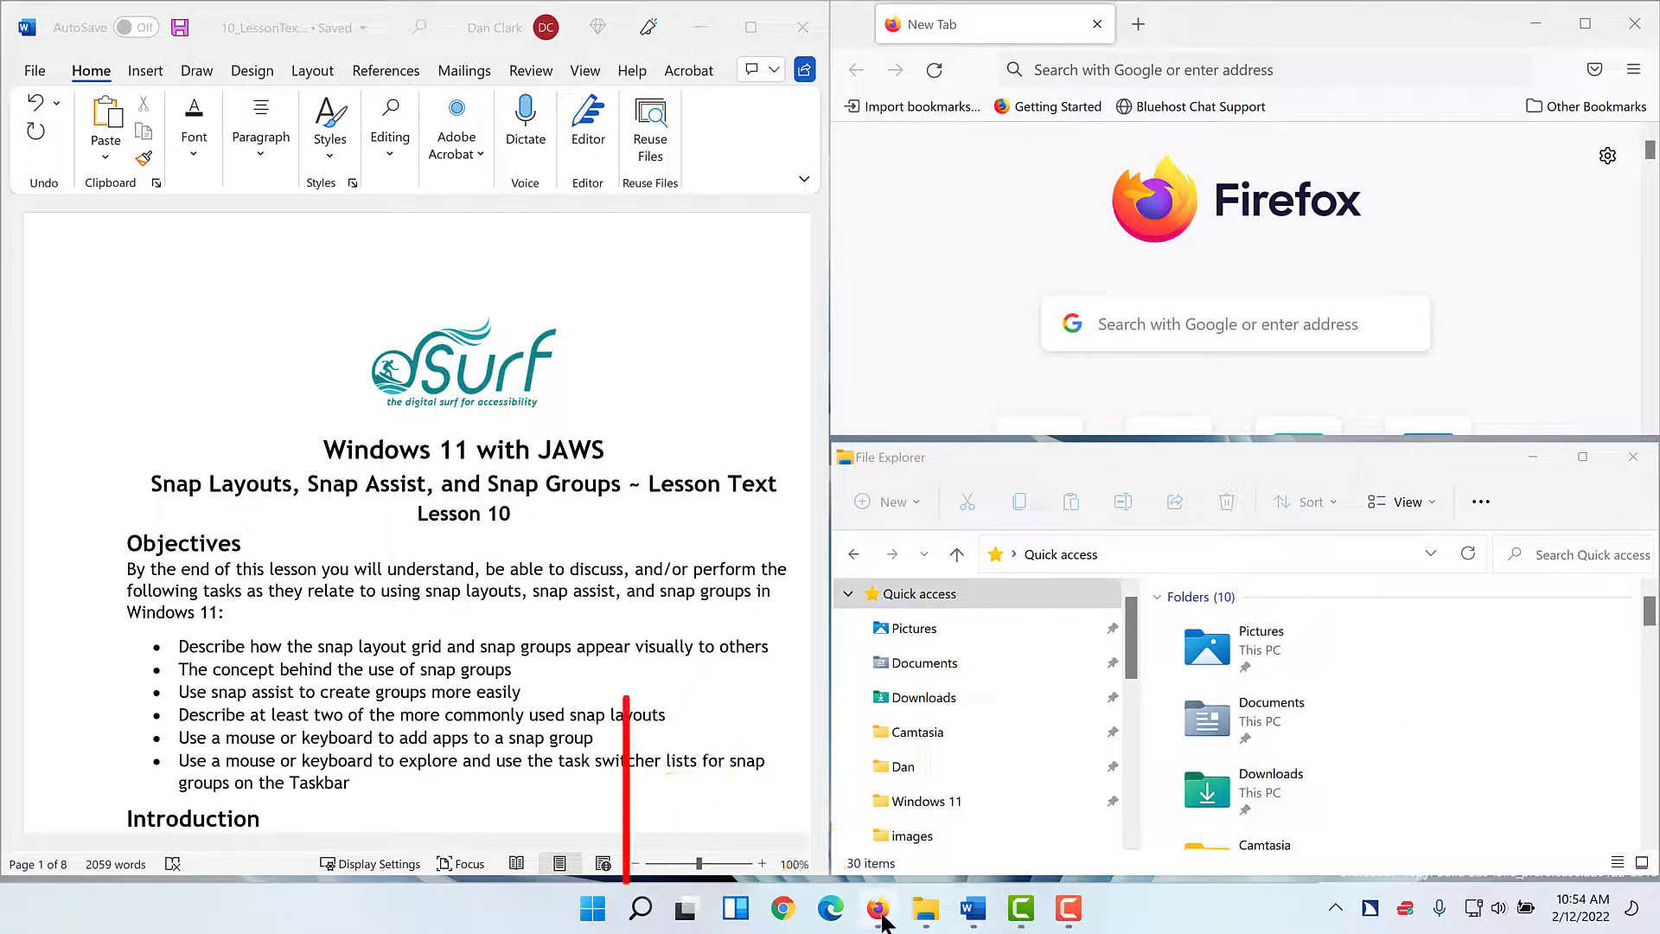
Preview the single Firefox window and its snap group from the taskbar, and view the commands available for the group
mouse_move(881, 920)
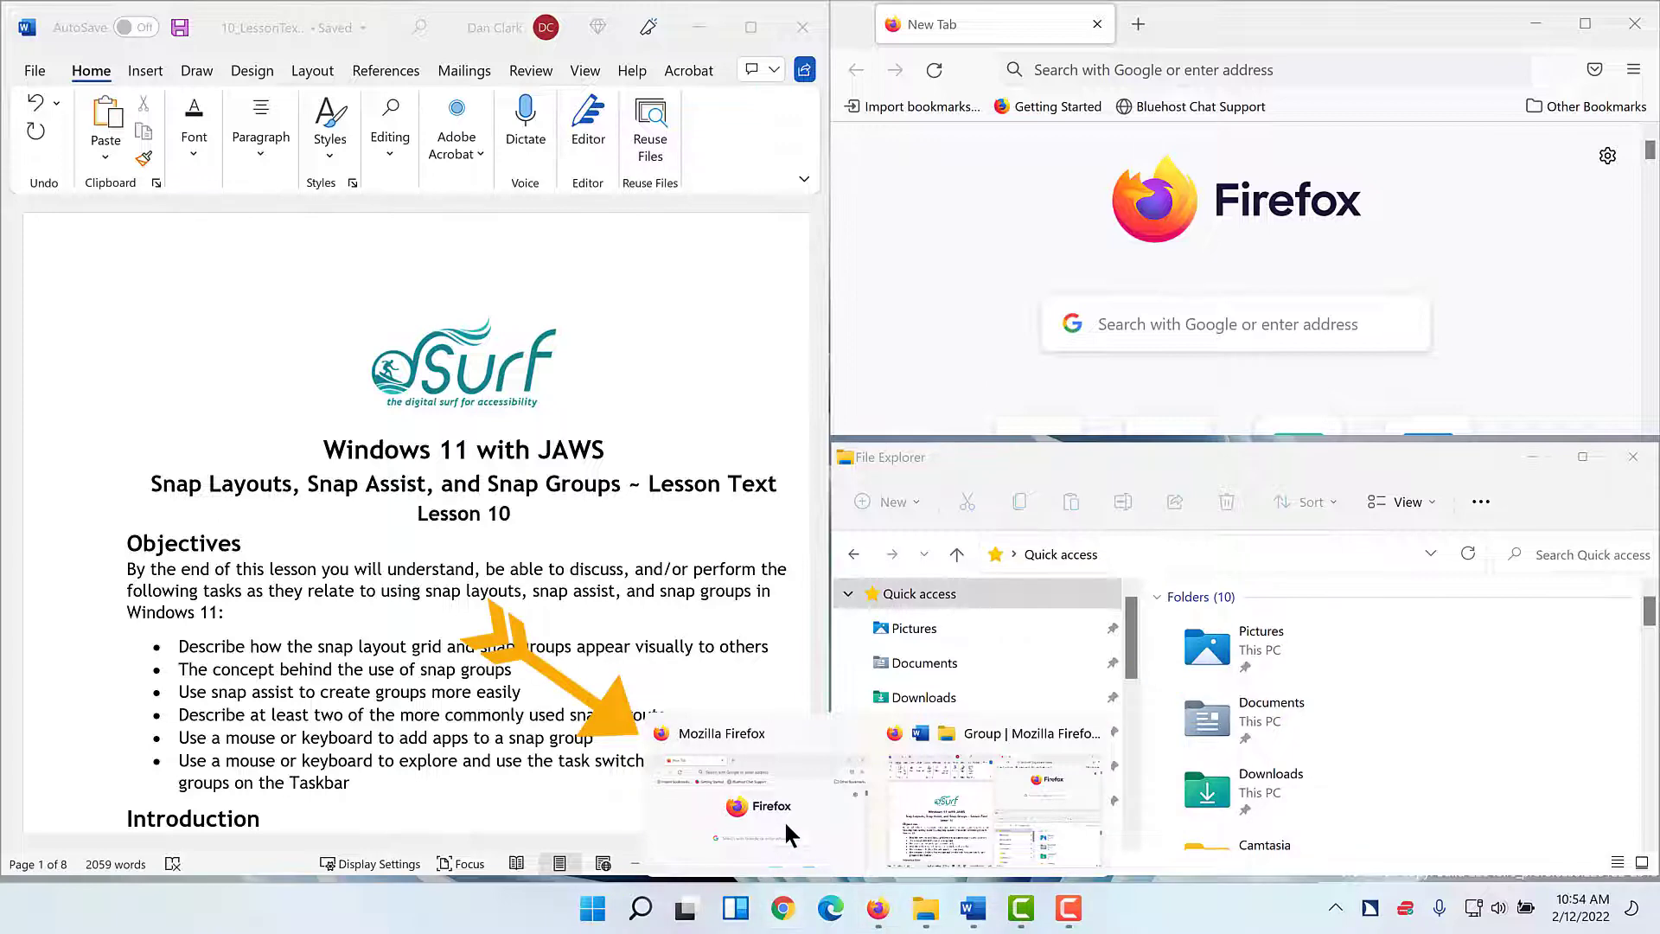
mouse_move(785, 819)
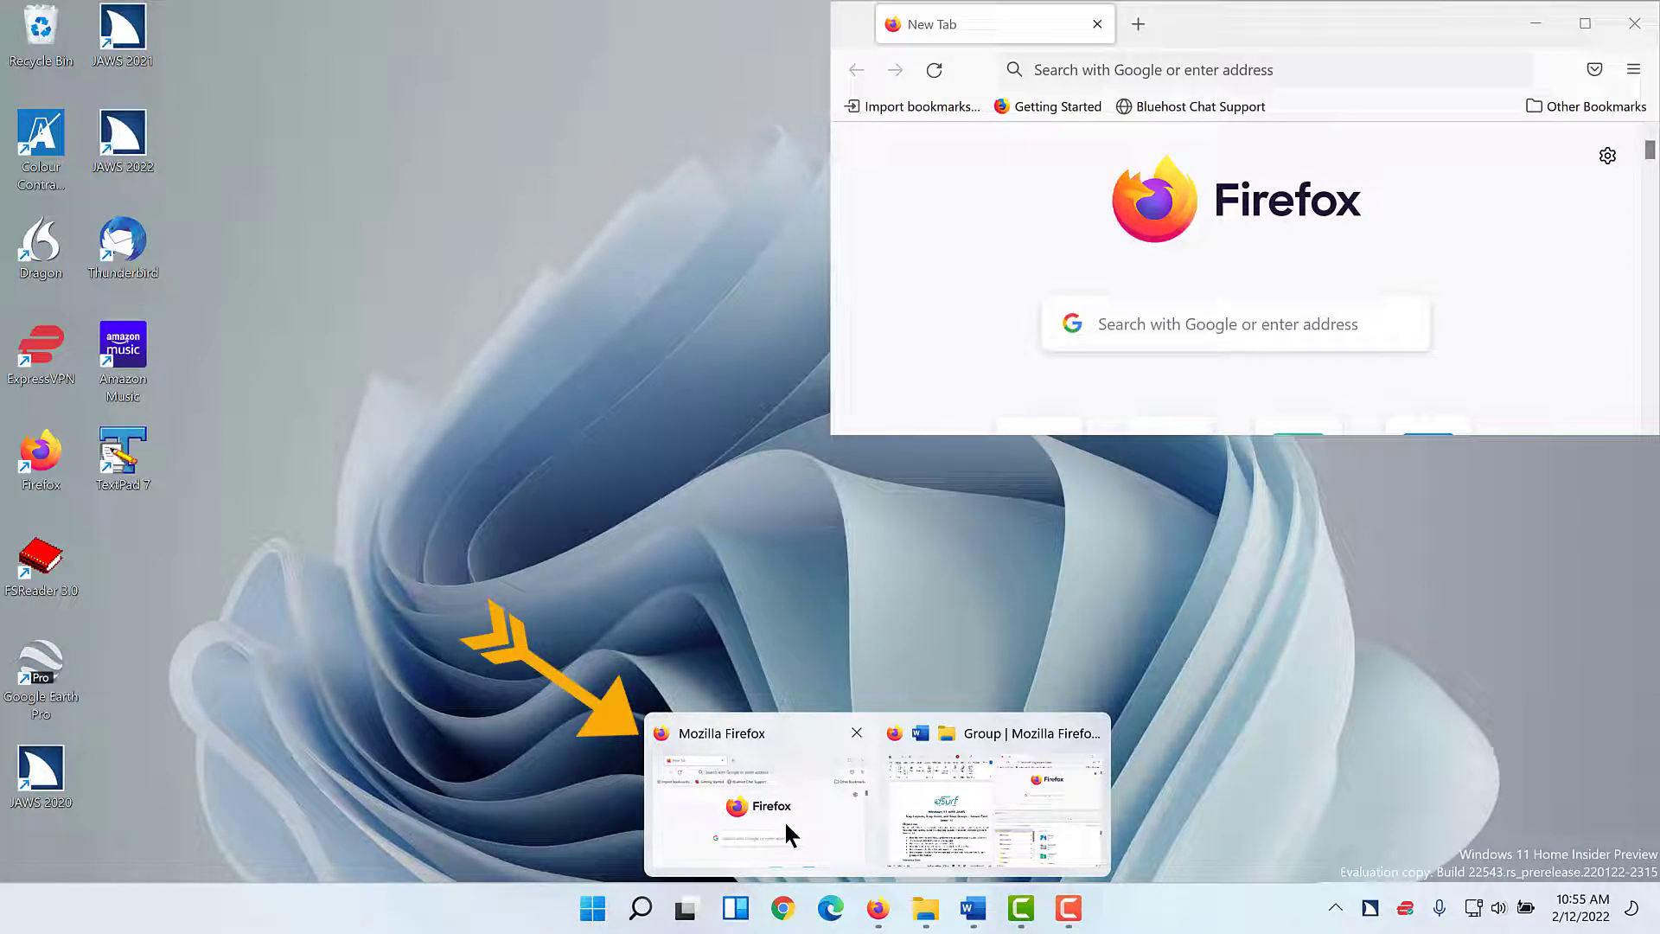
mouse_move(908, 807)
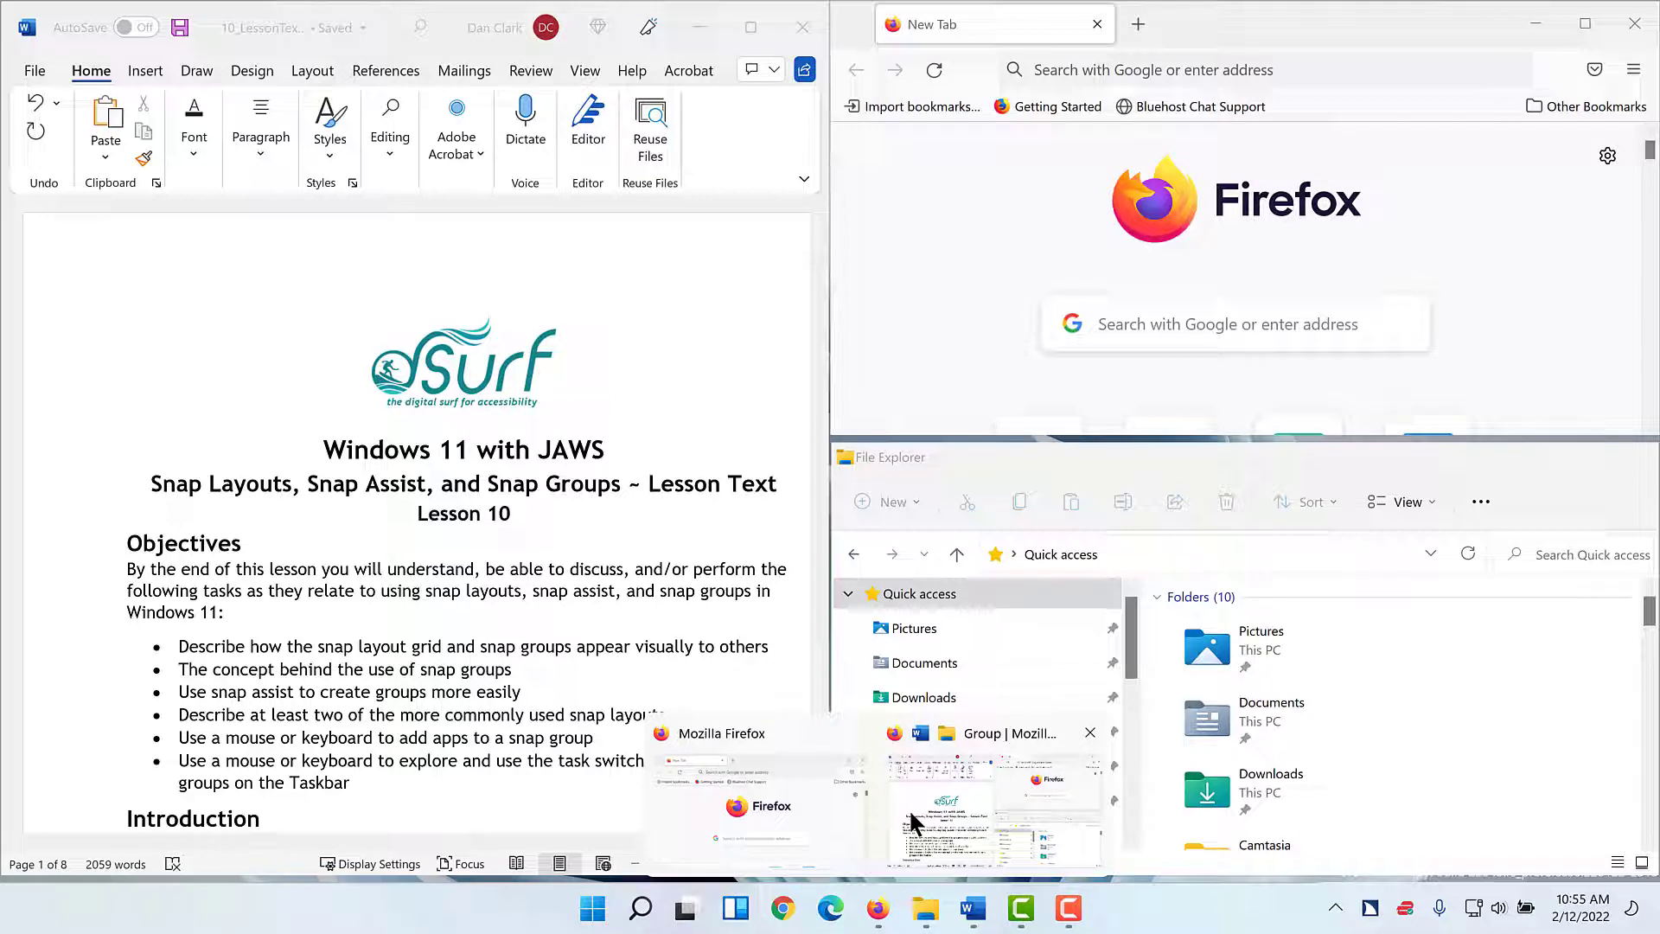
right_click(912, 821)
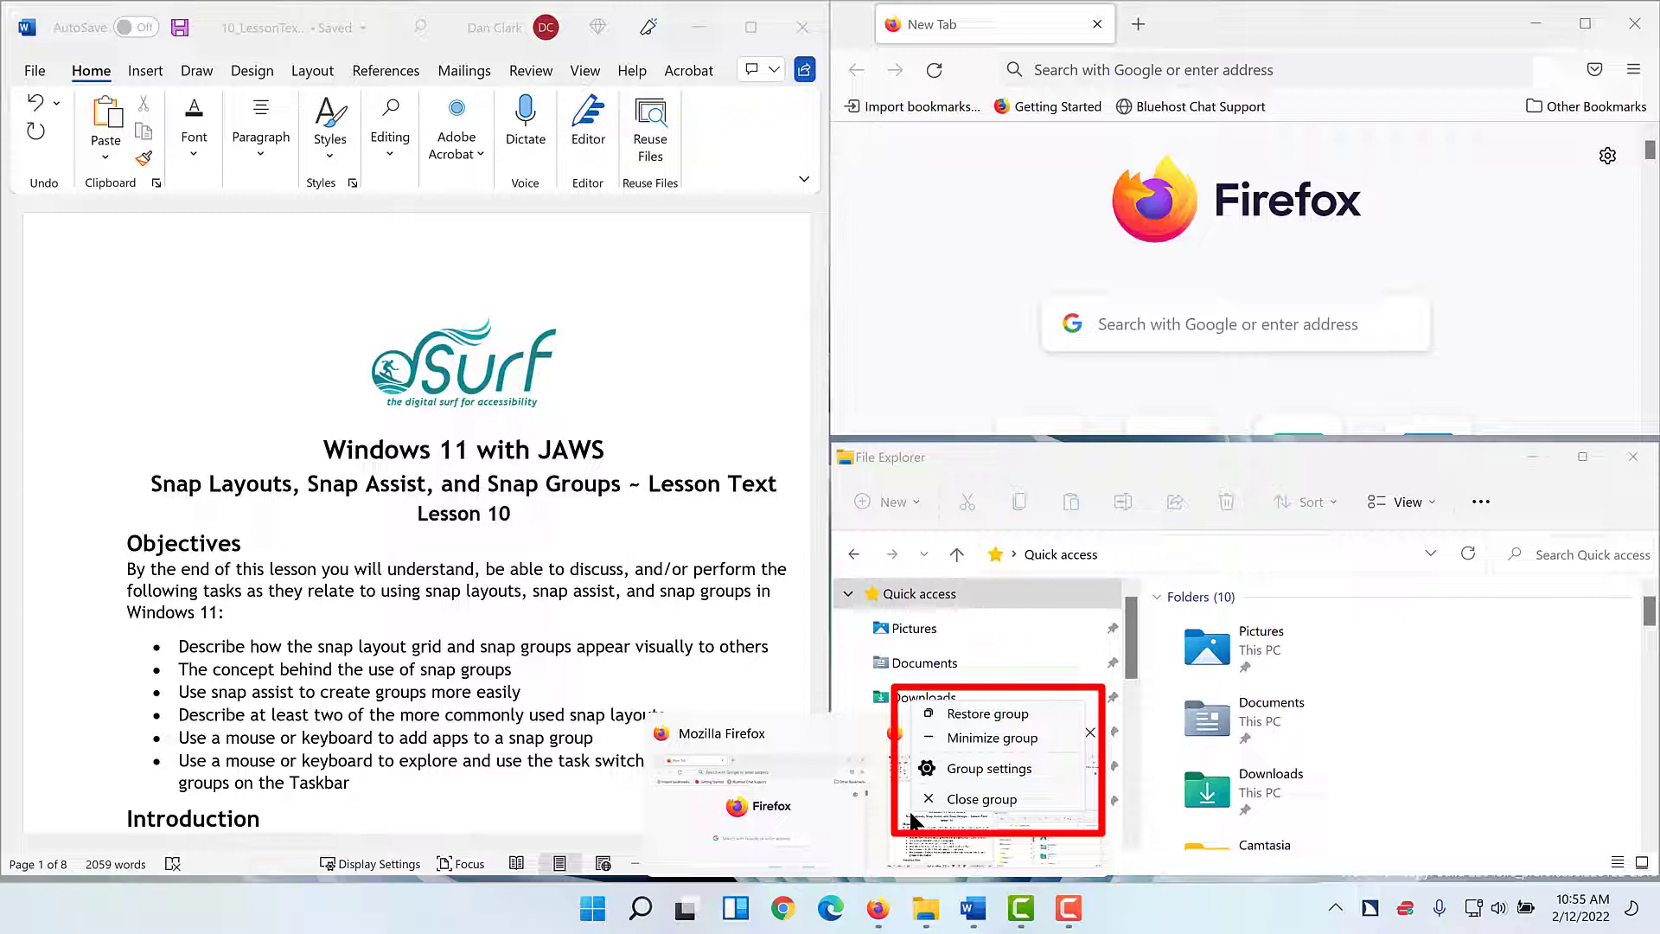
key("Escape")
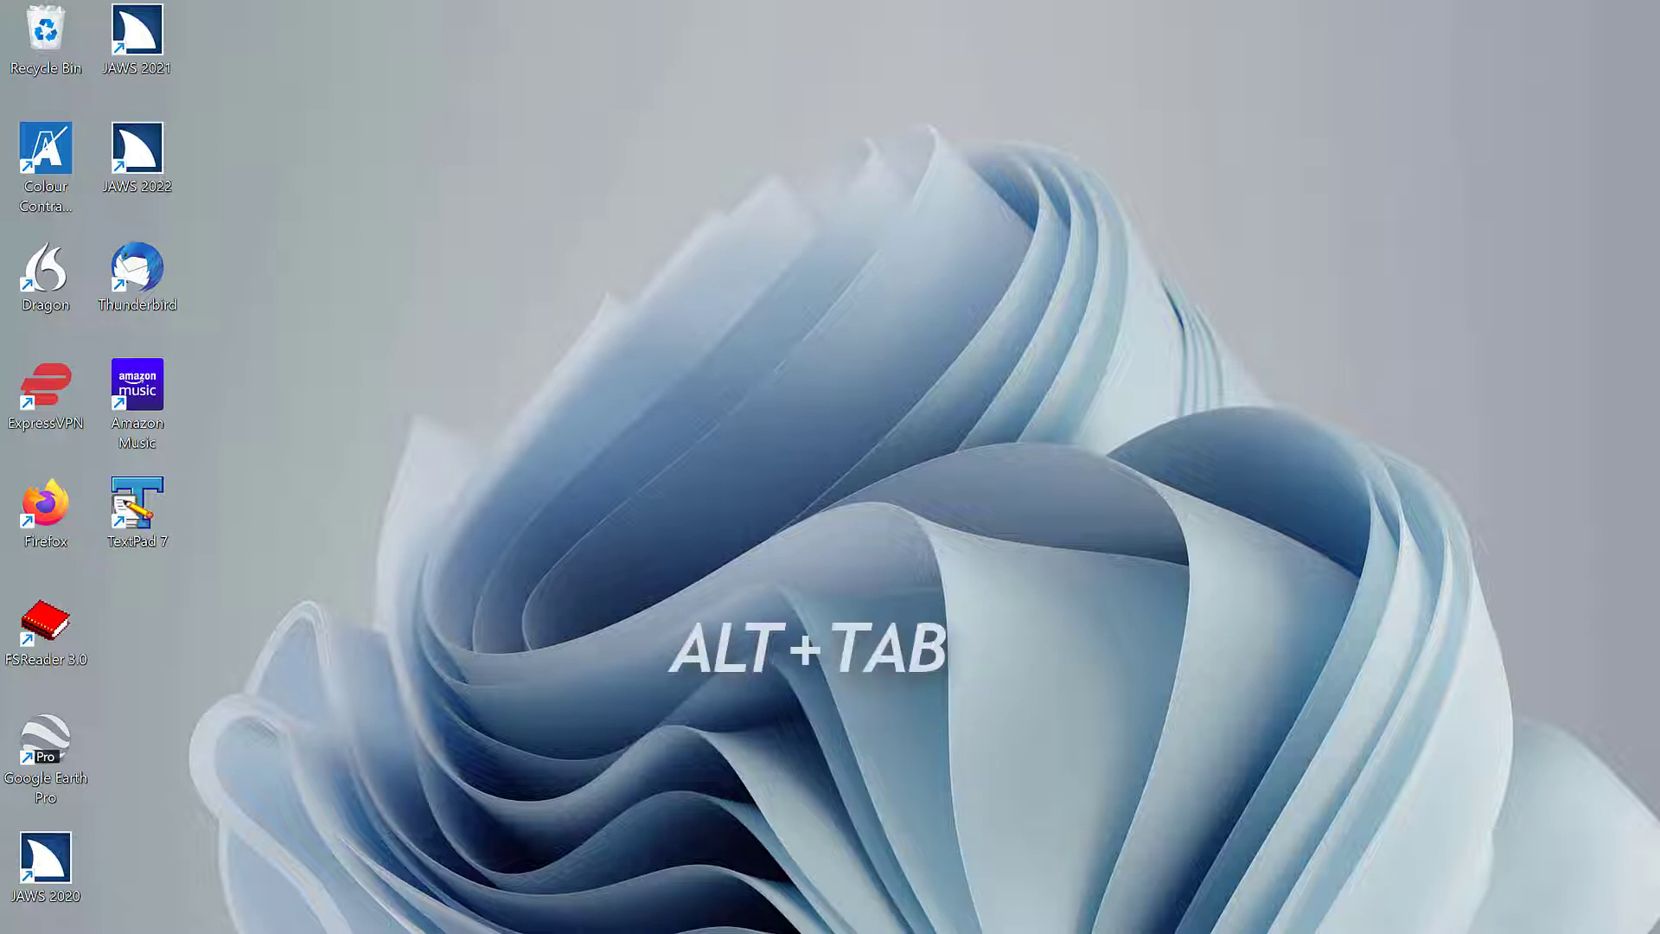
Switch to the Word document 10_LessonText_W11.docx and show the snap layout choices for its window
key("alt+Tab")
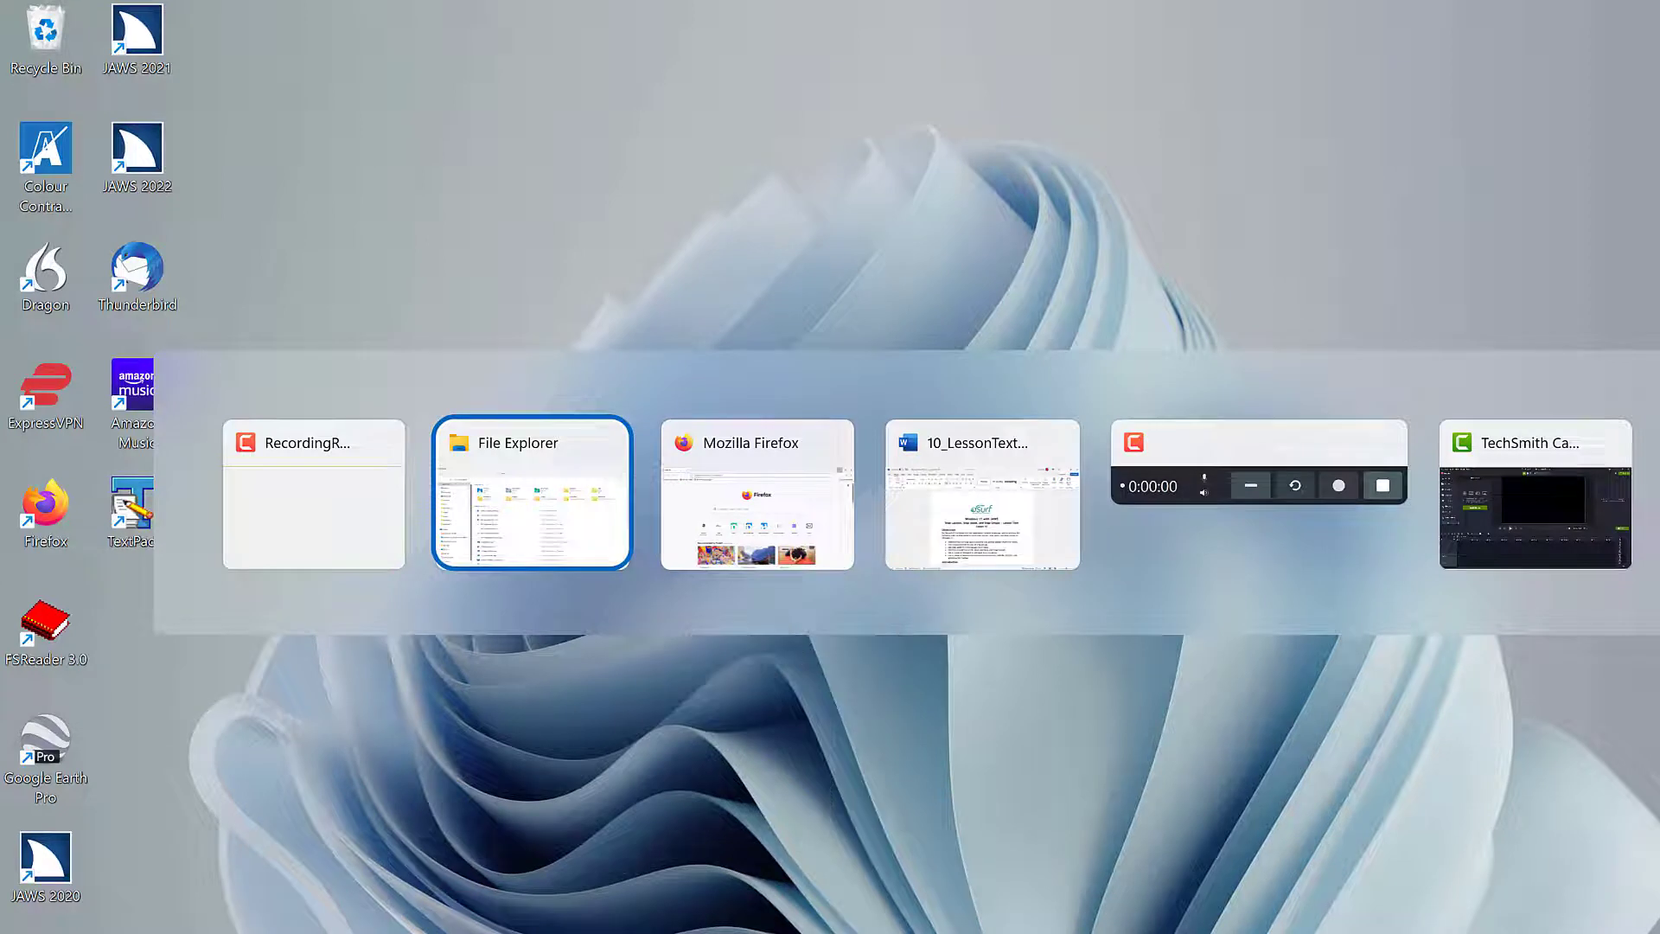
key("alt+Tab")
key("alt+Tab")
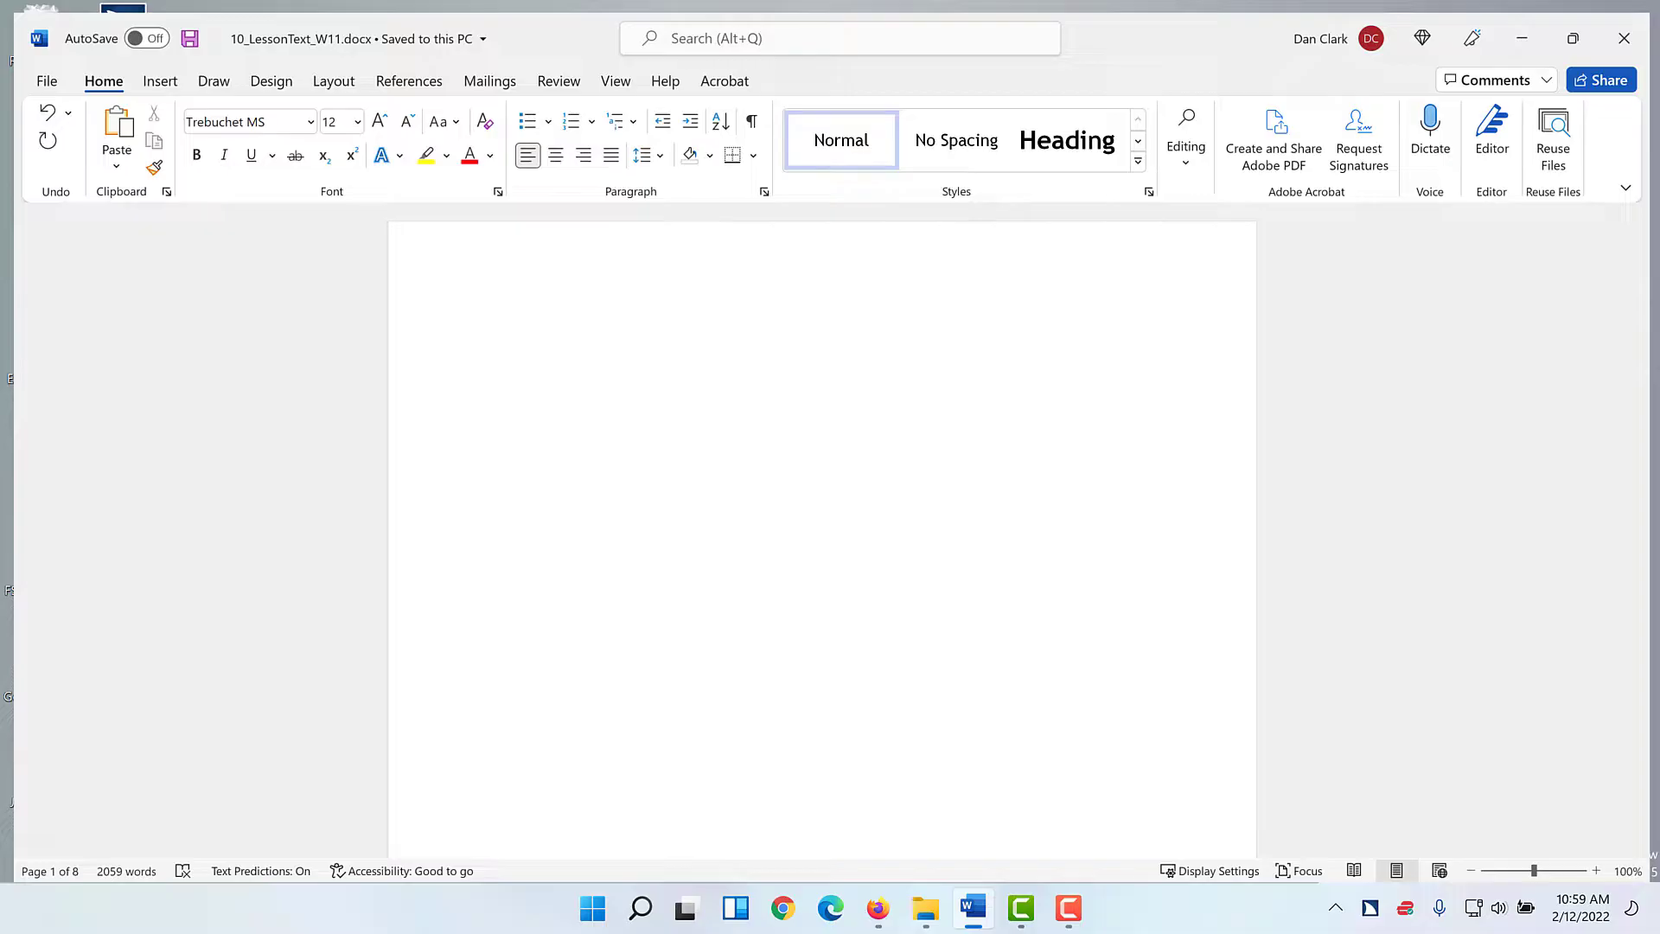
key("super+z")
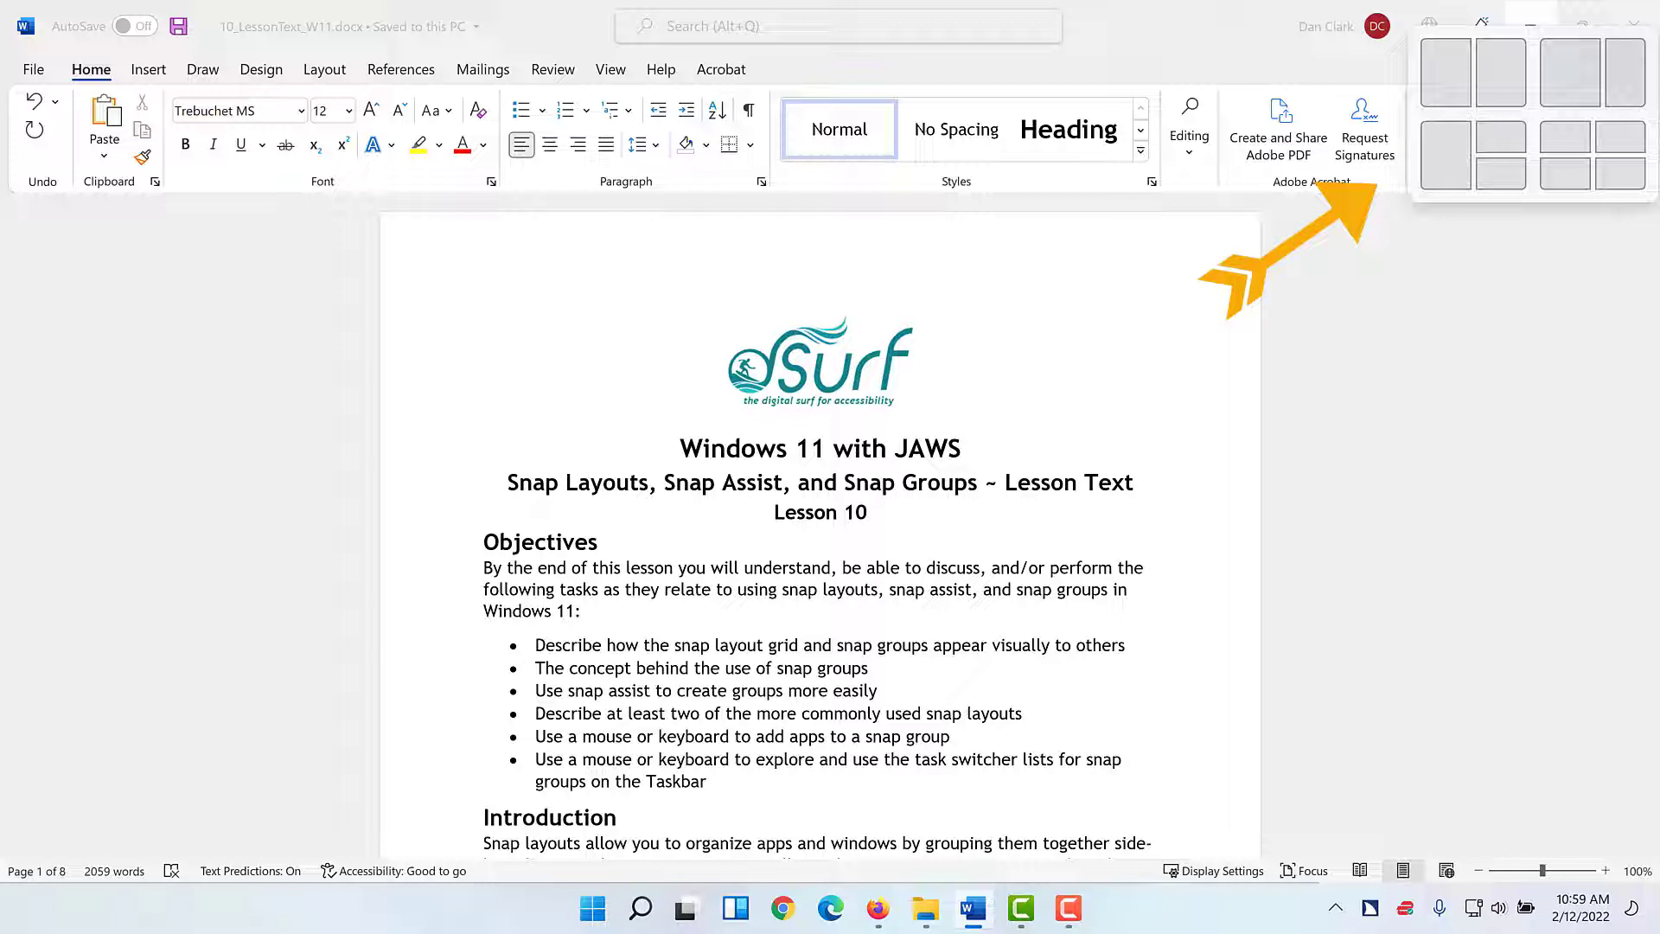
Examine each of the four snap layouts in turn and the individual zones of the four-quadrant layout
key("Tab")
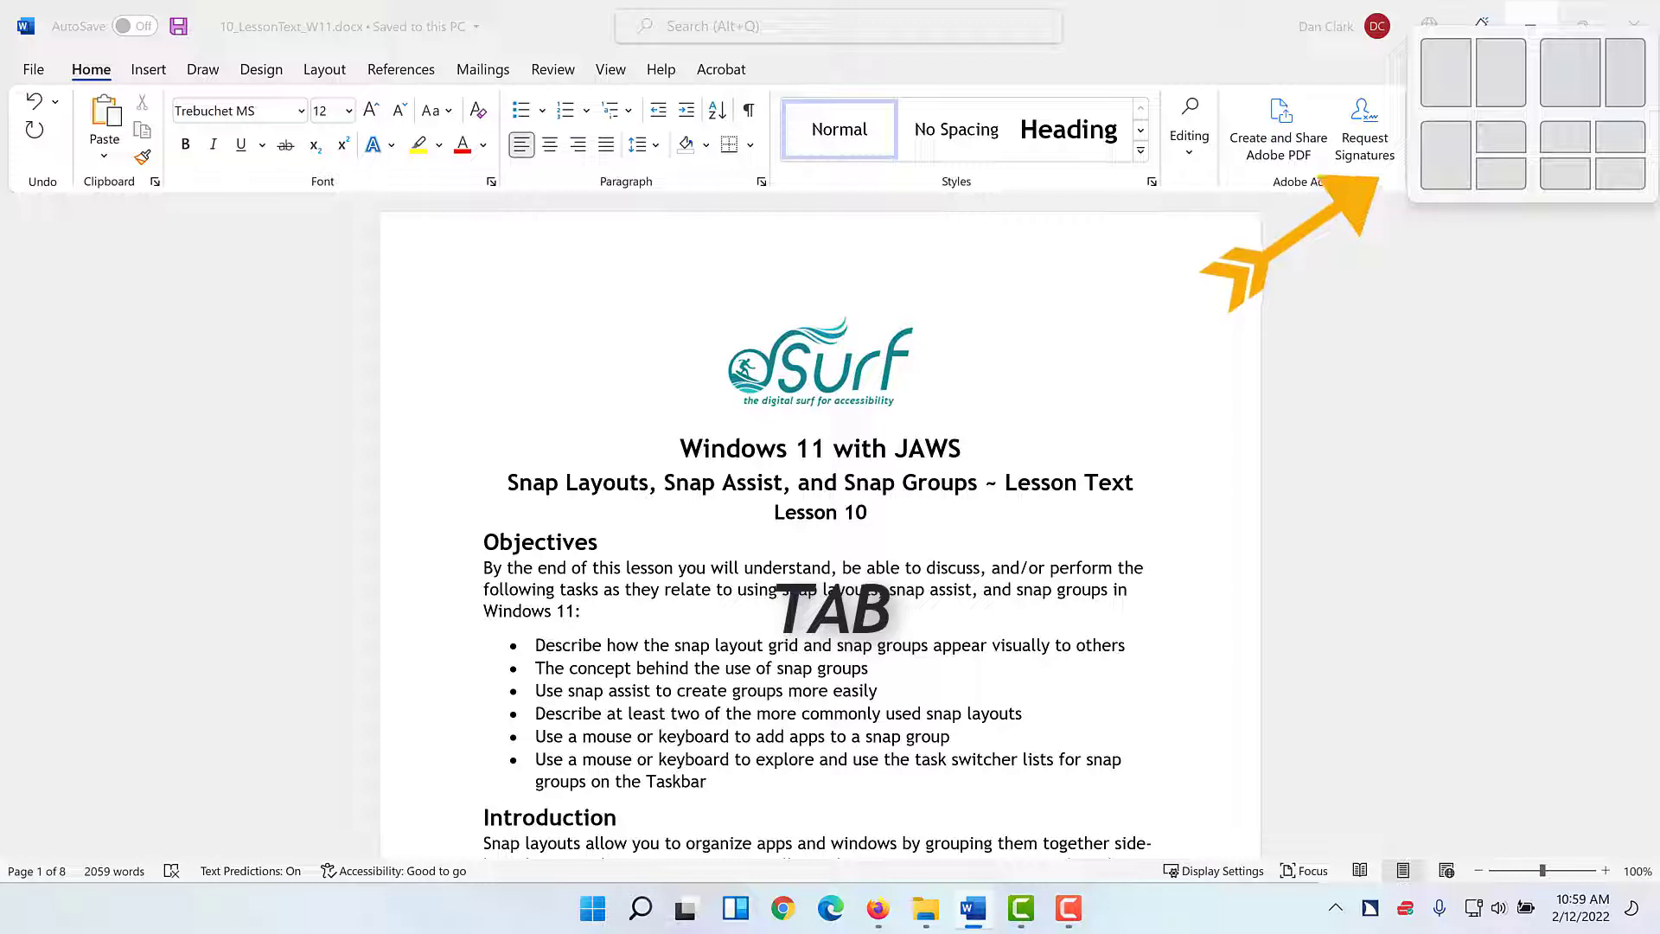
key("Tab")
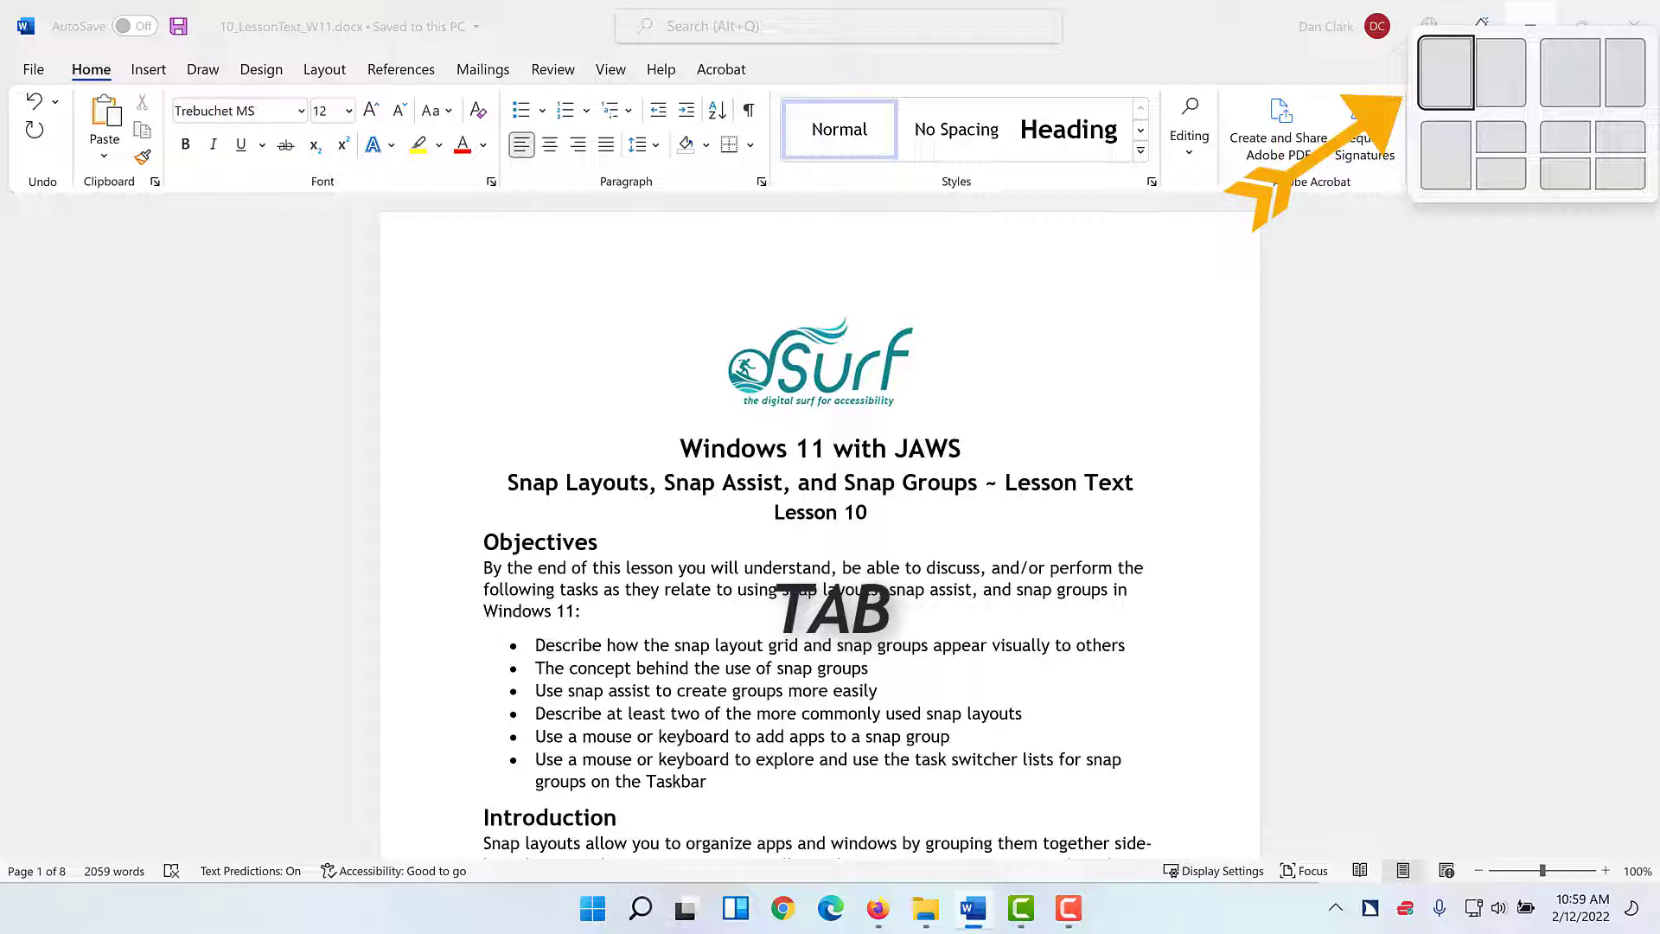
key("Tab")
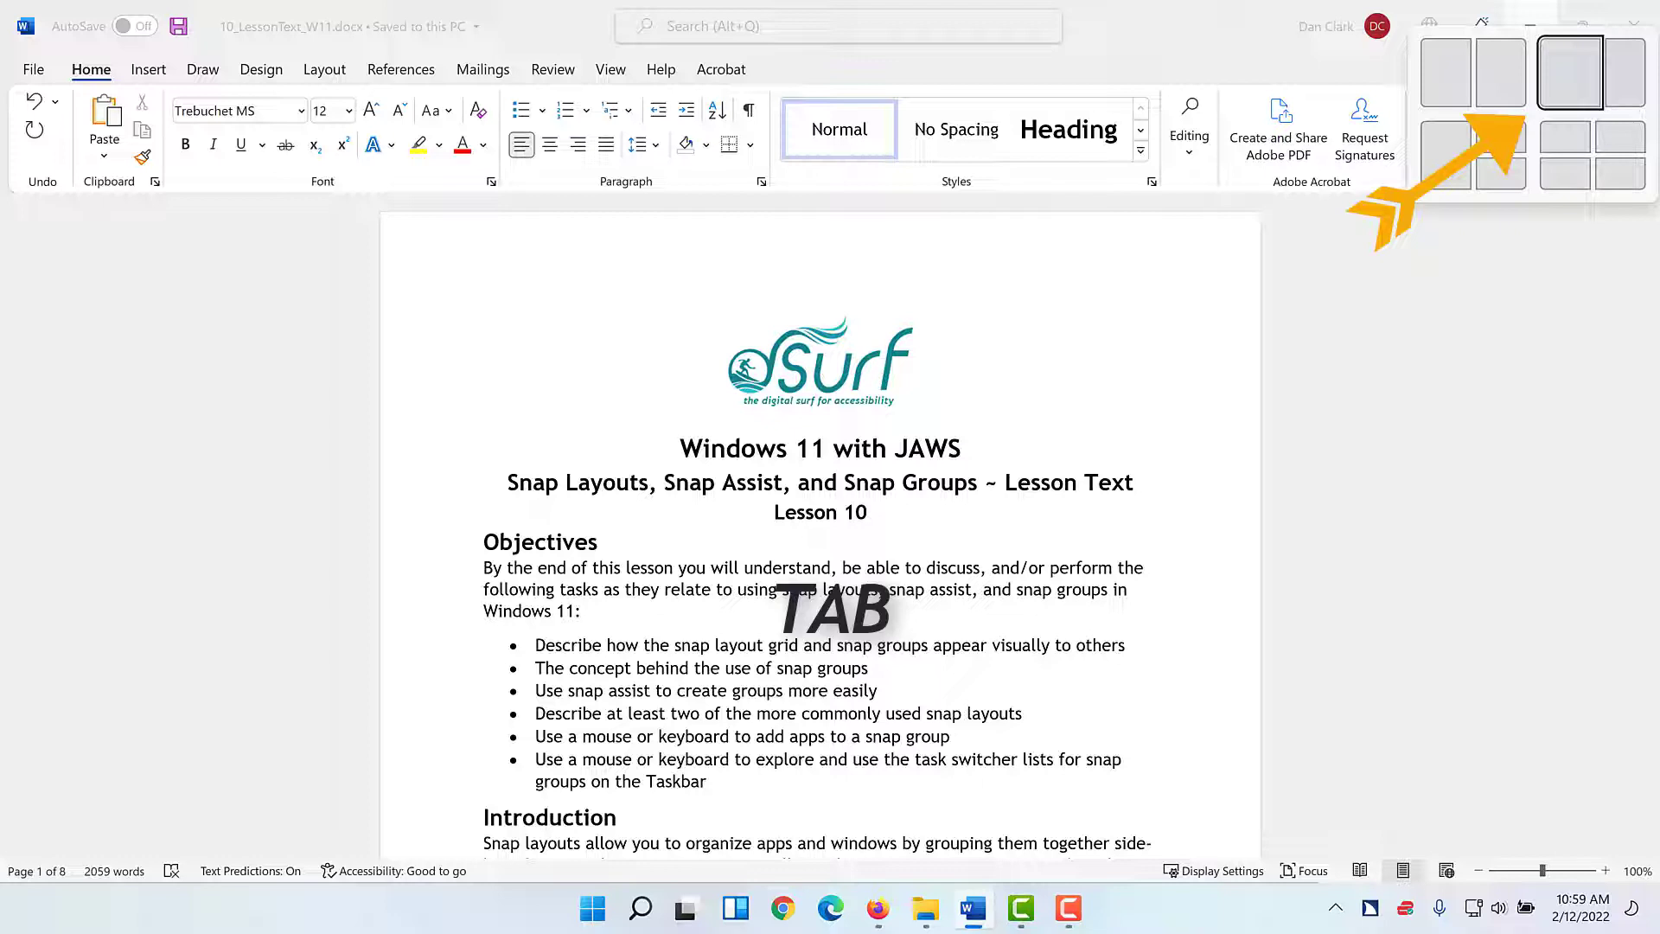
key("Tab")
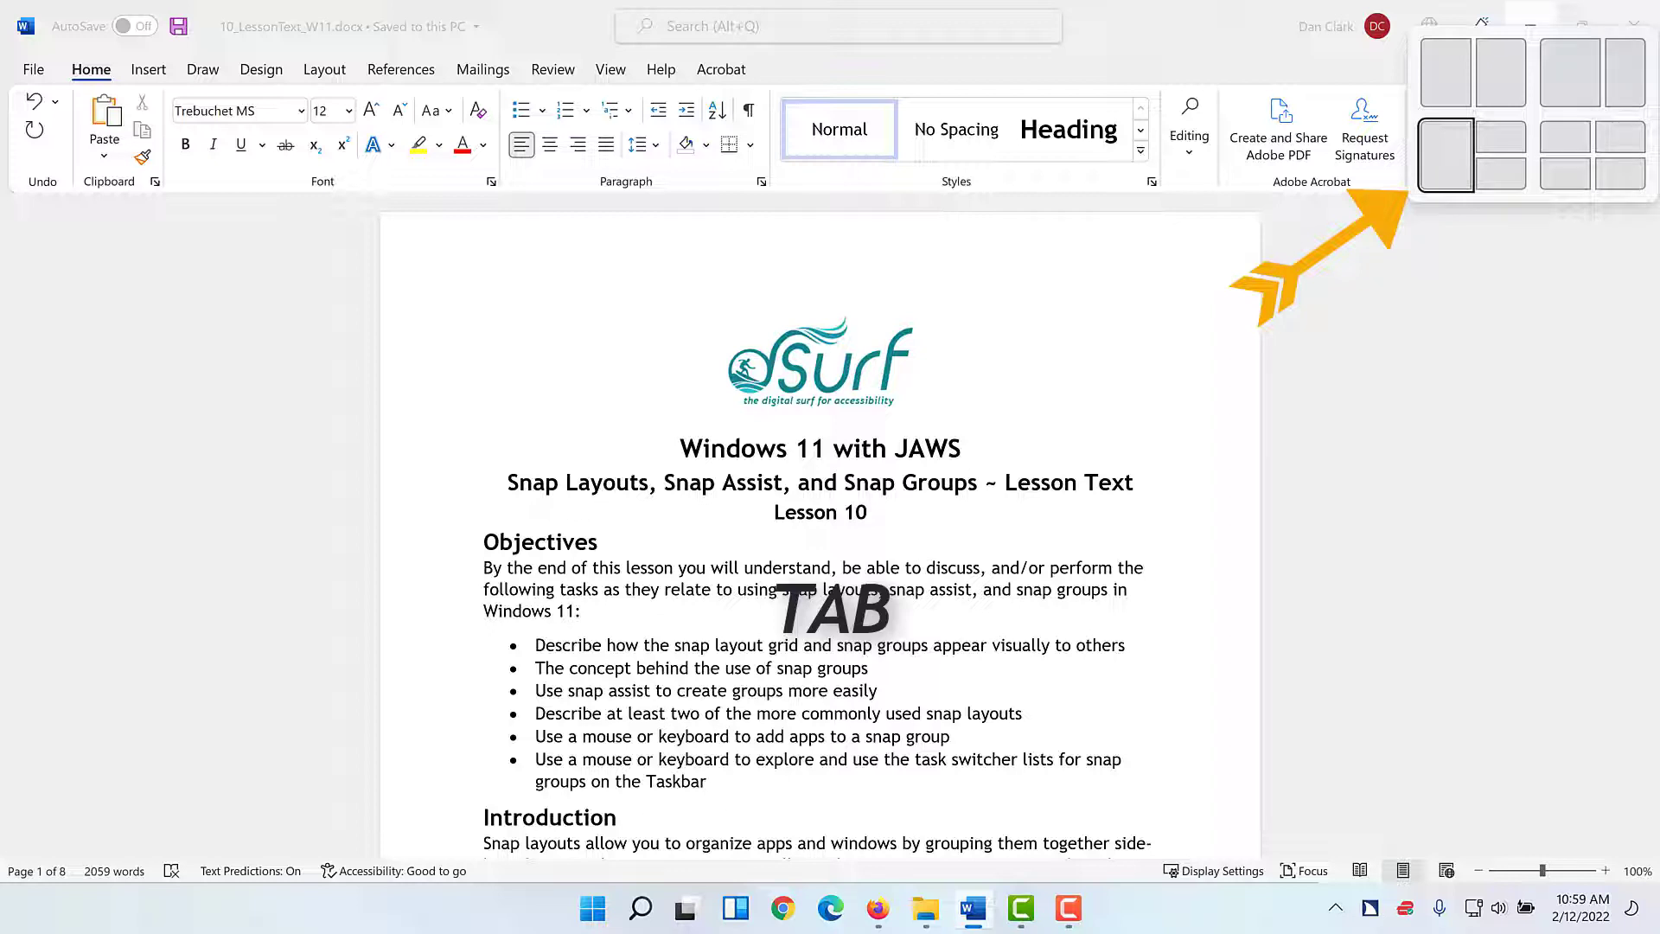
key("Tab")
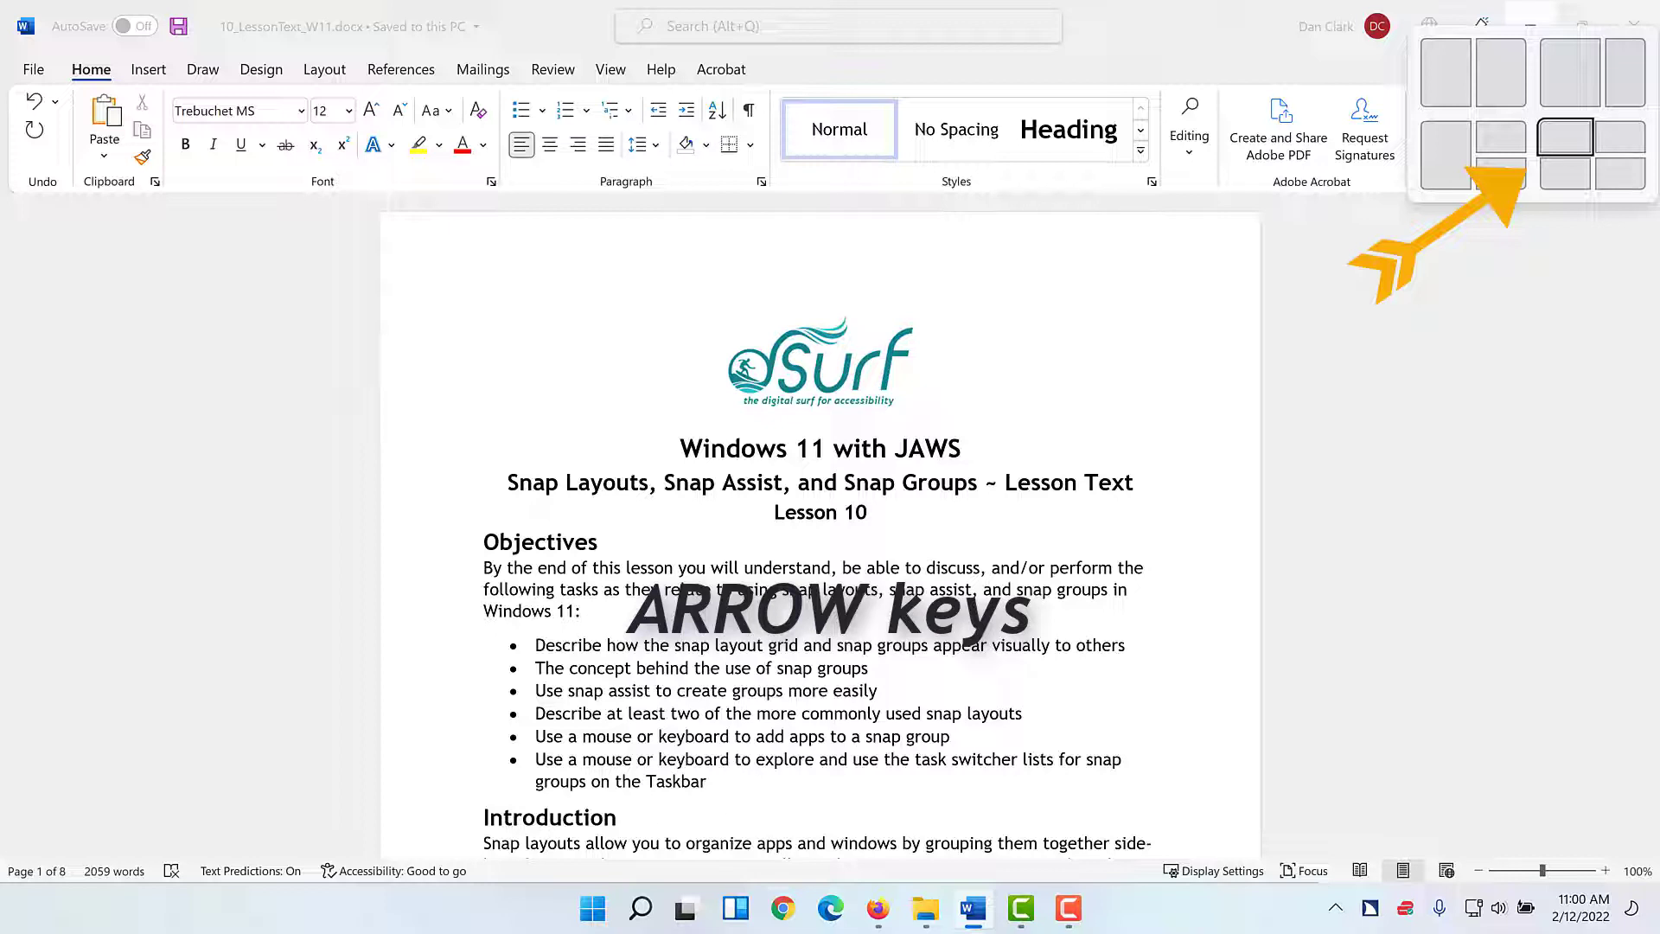
key("Right")
key("Down")
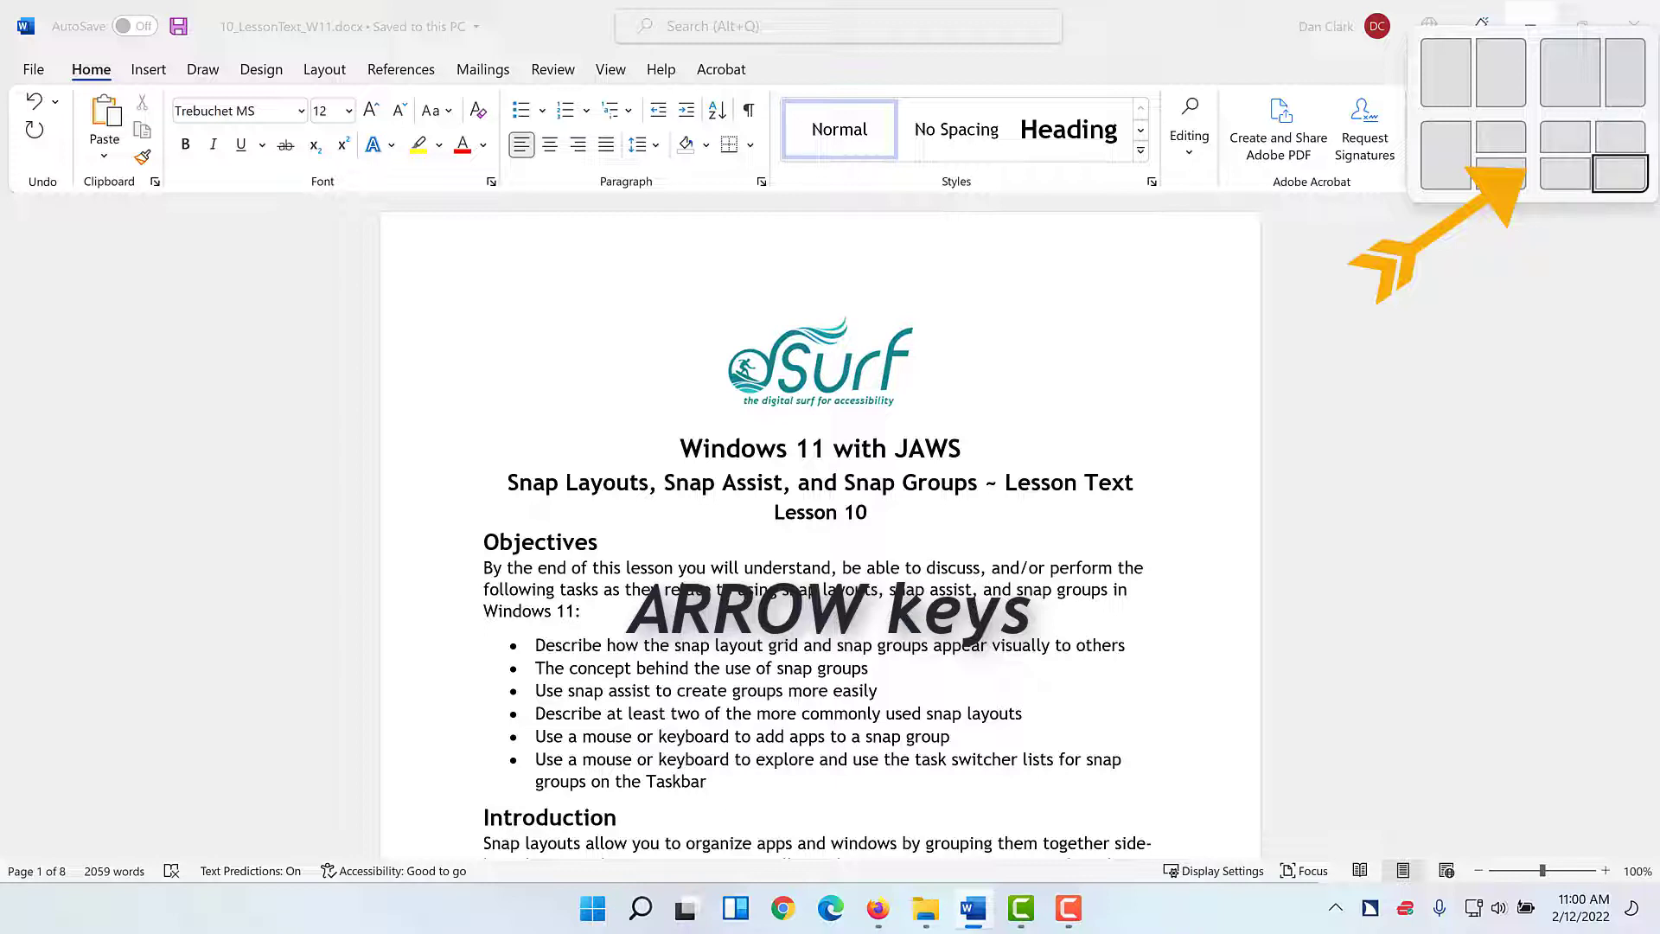
key("Left")
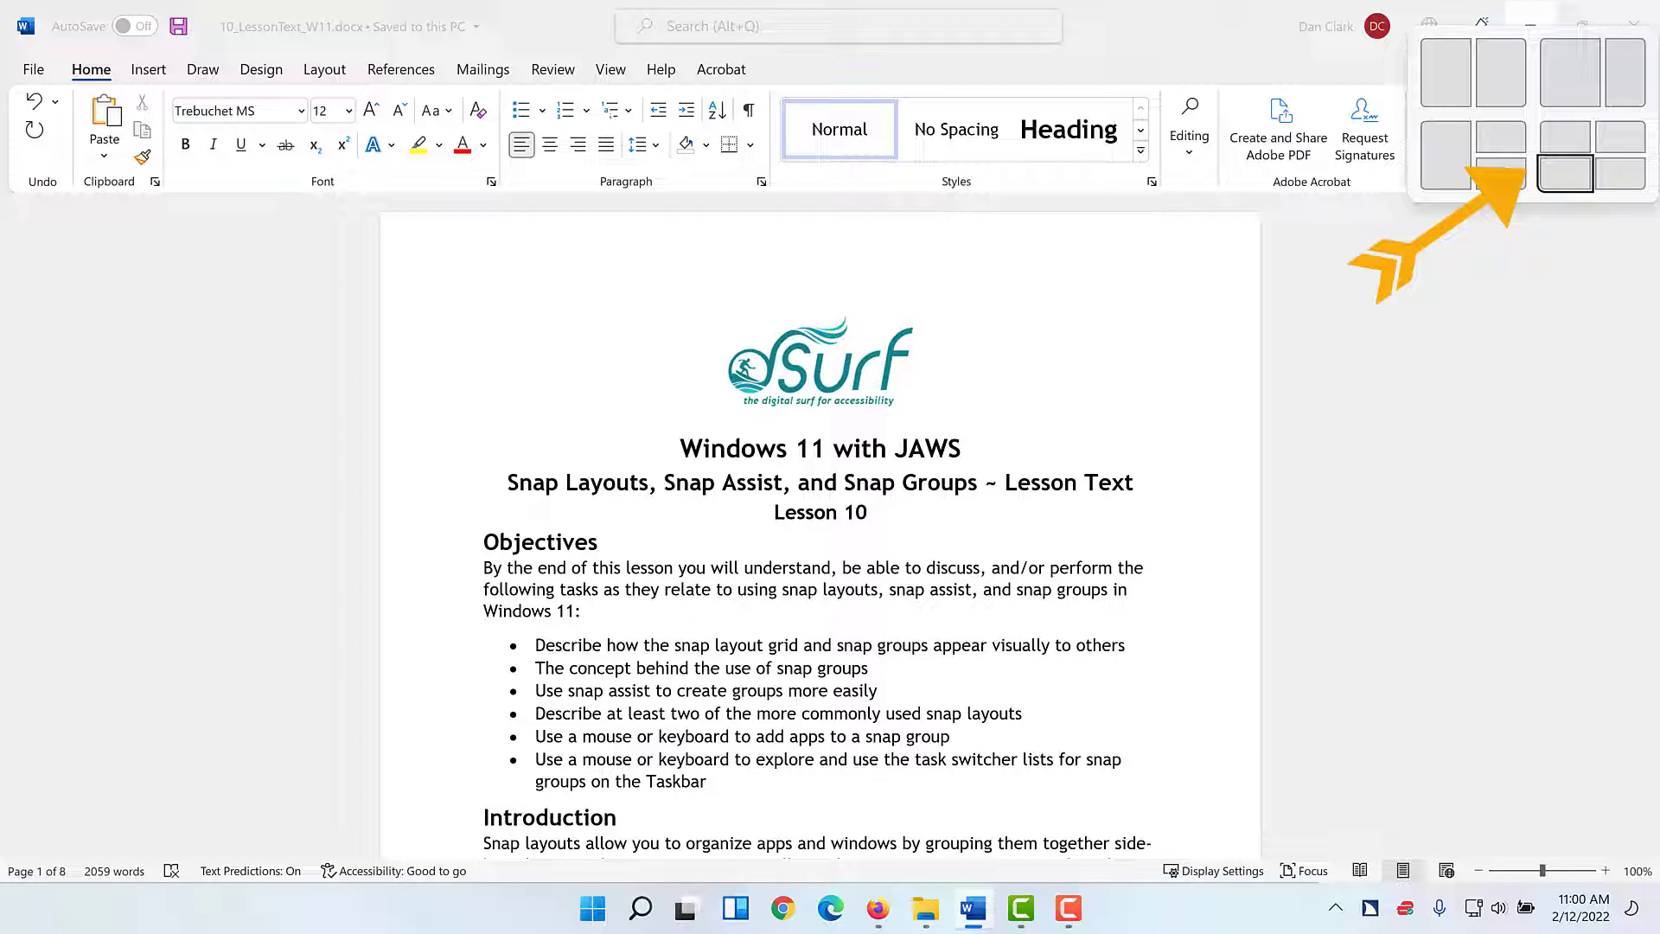
Snap the Word window into the tall left zone of the three-window layout
key("shift+Tab")
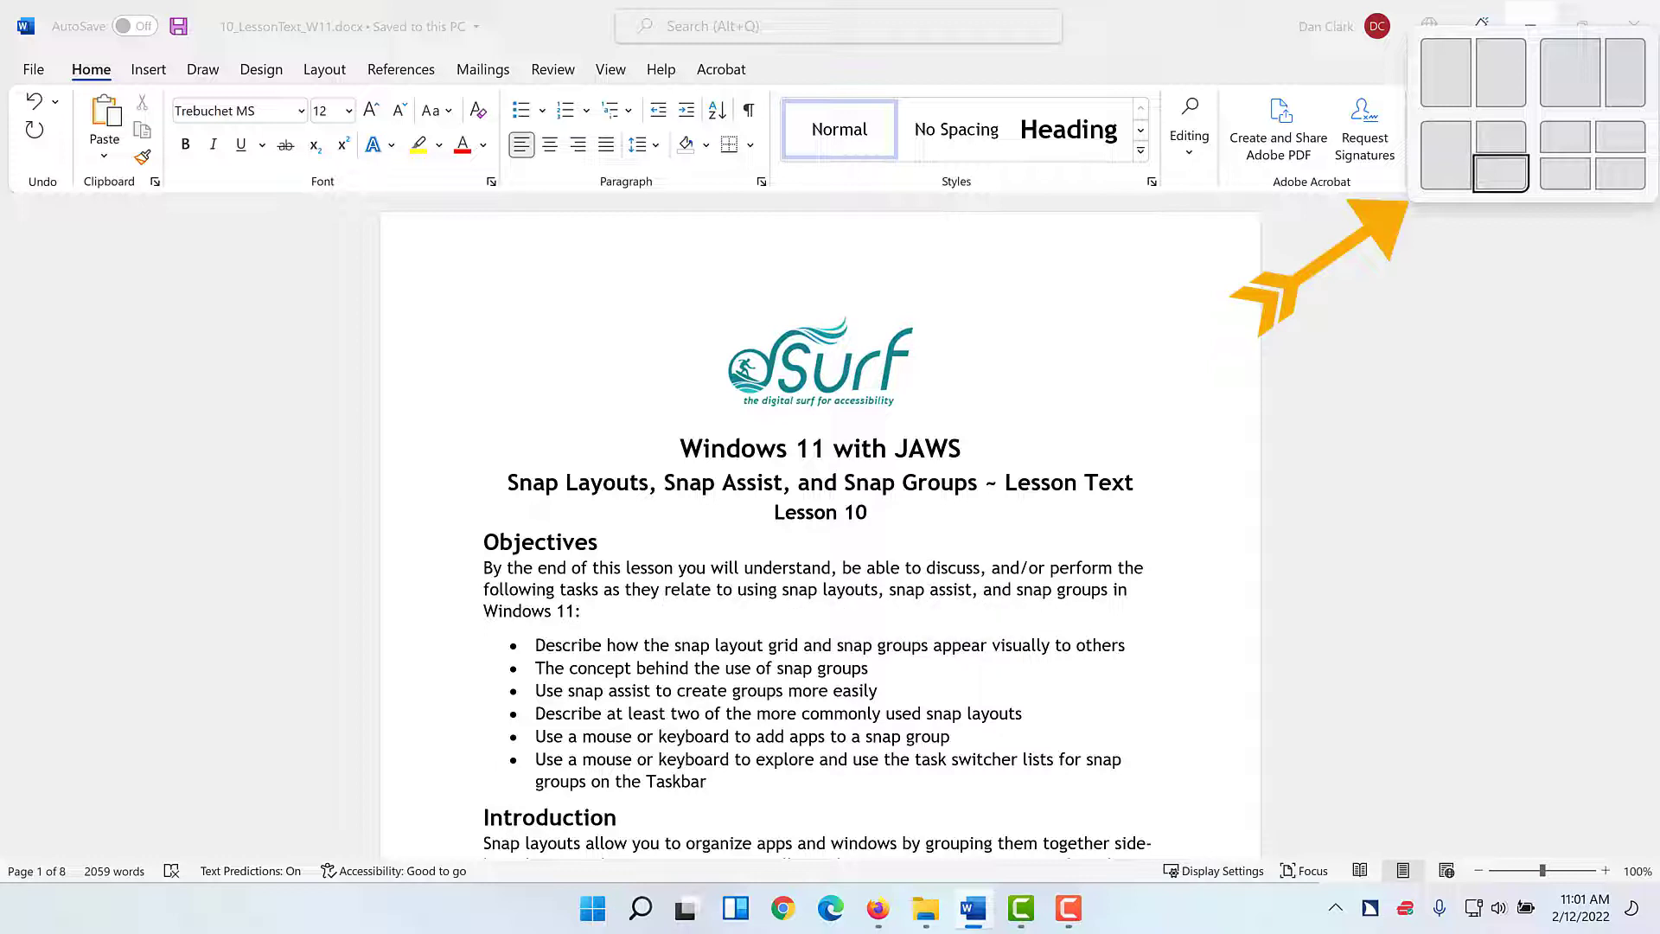
key("Left")
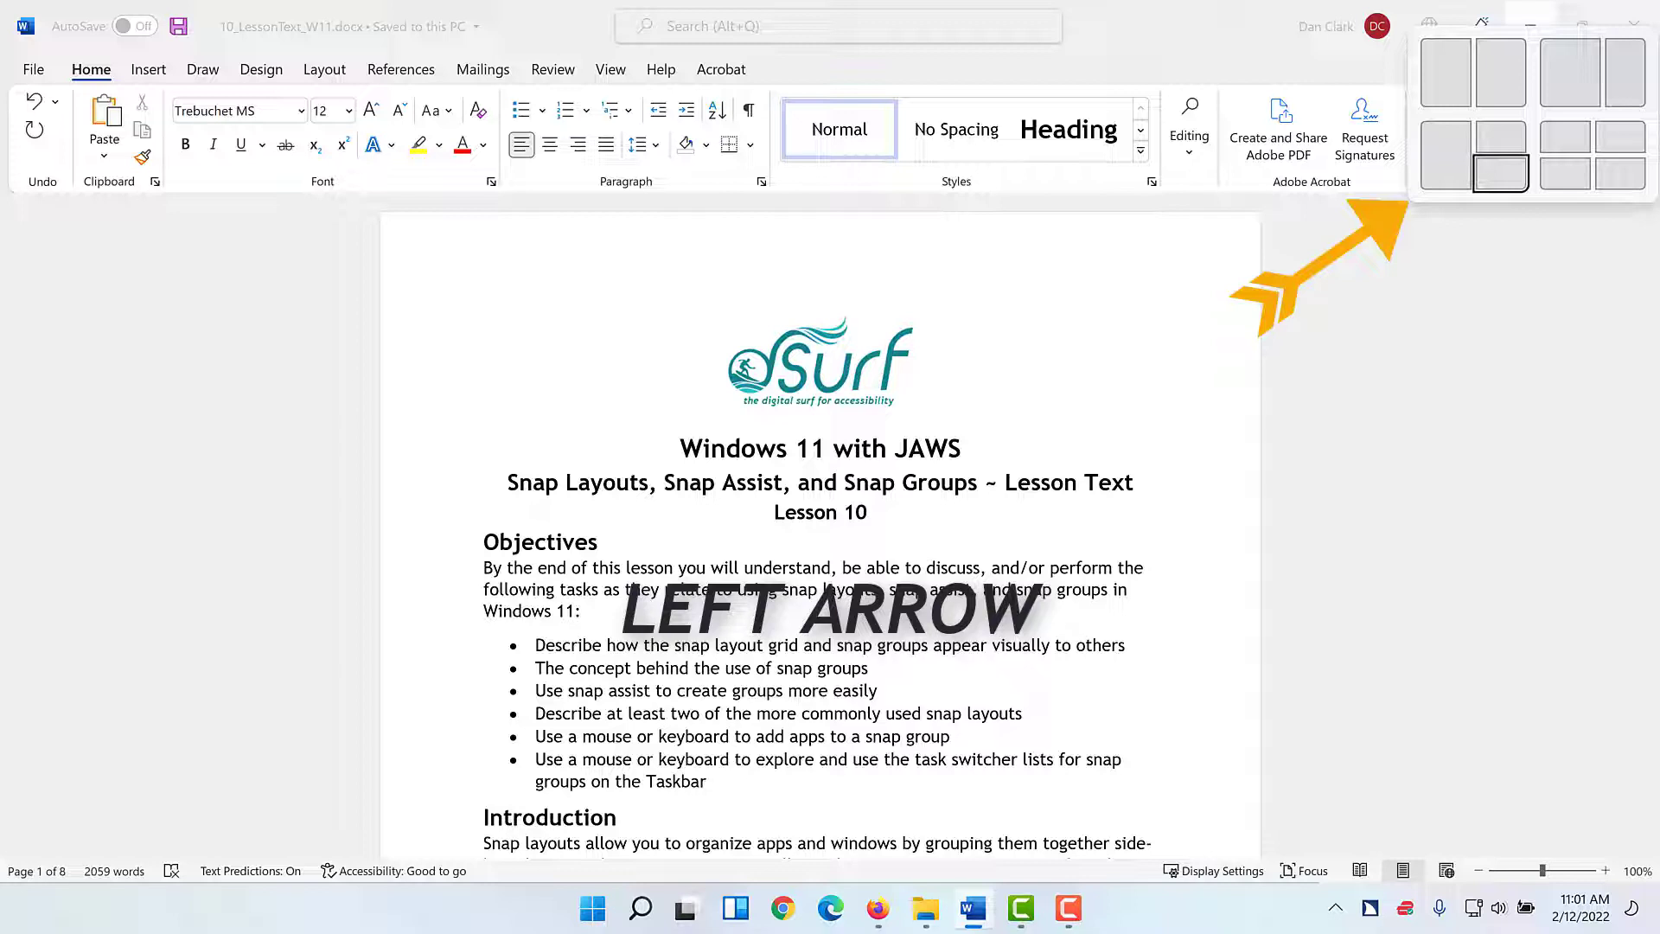
key("Left")
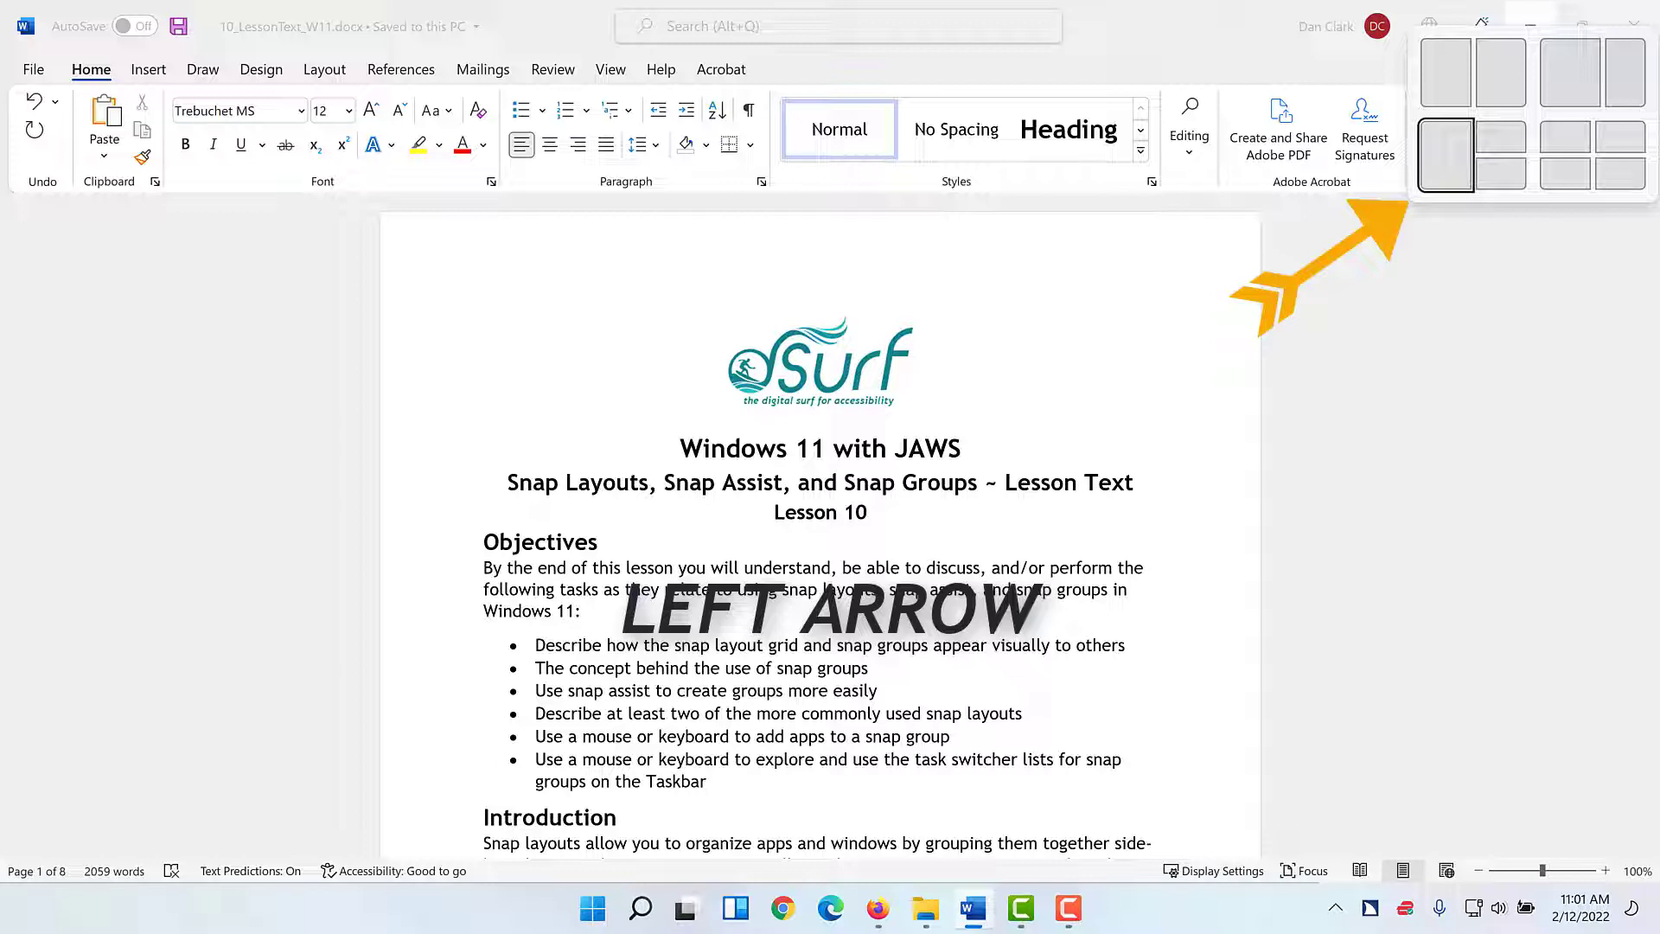
key("Return")
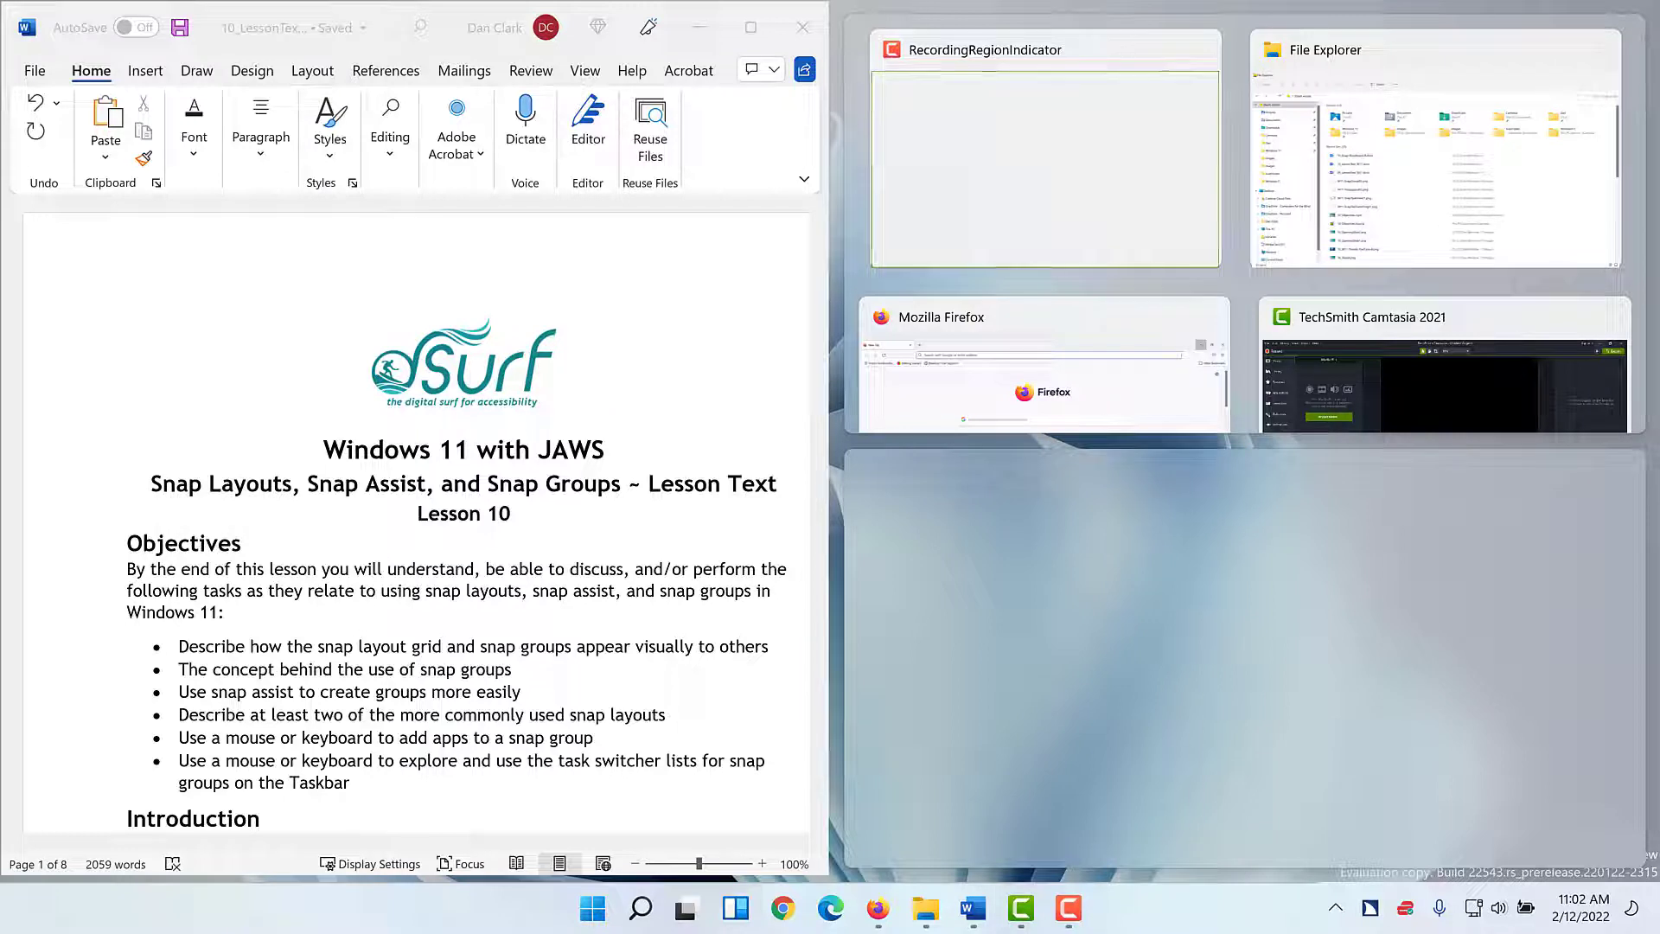
Fill the upper-right zone with Firefox and the lower-right zone with File Explorer from the windows snap assist offers
key("Right")
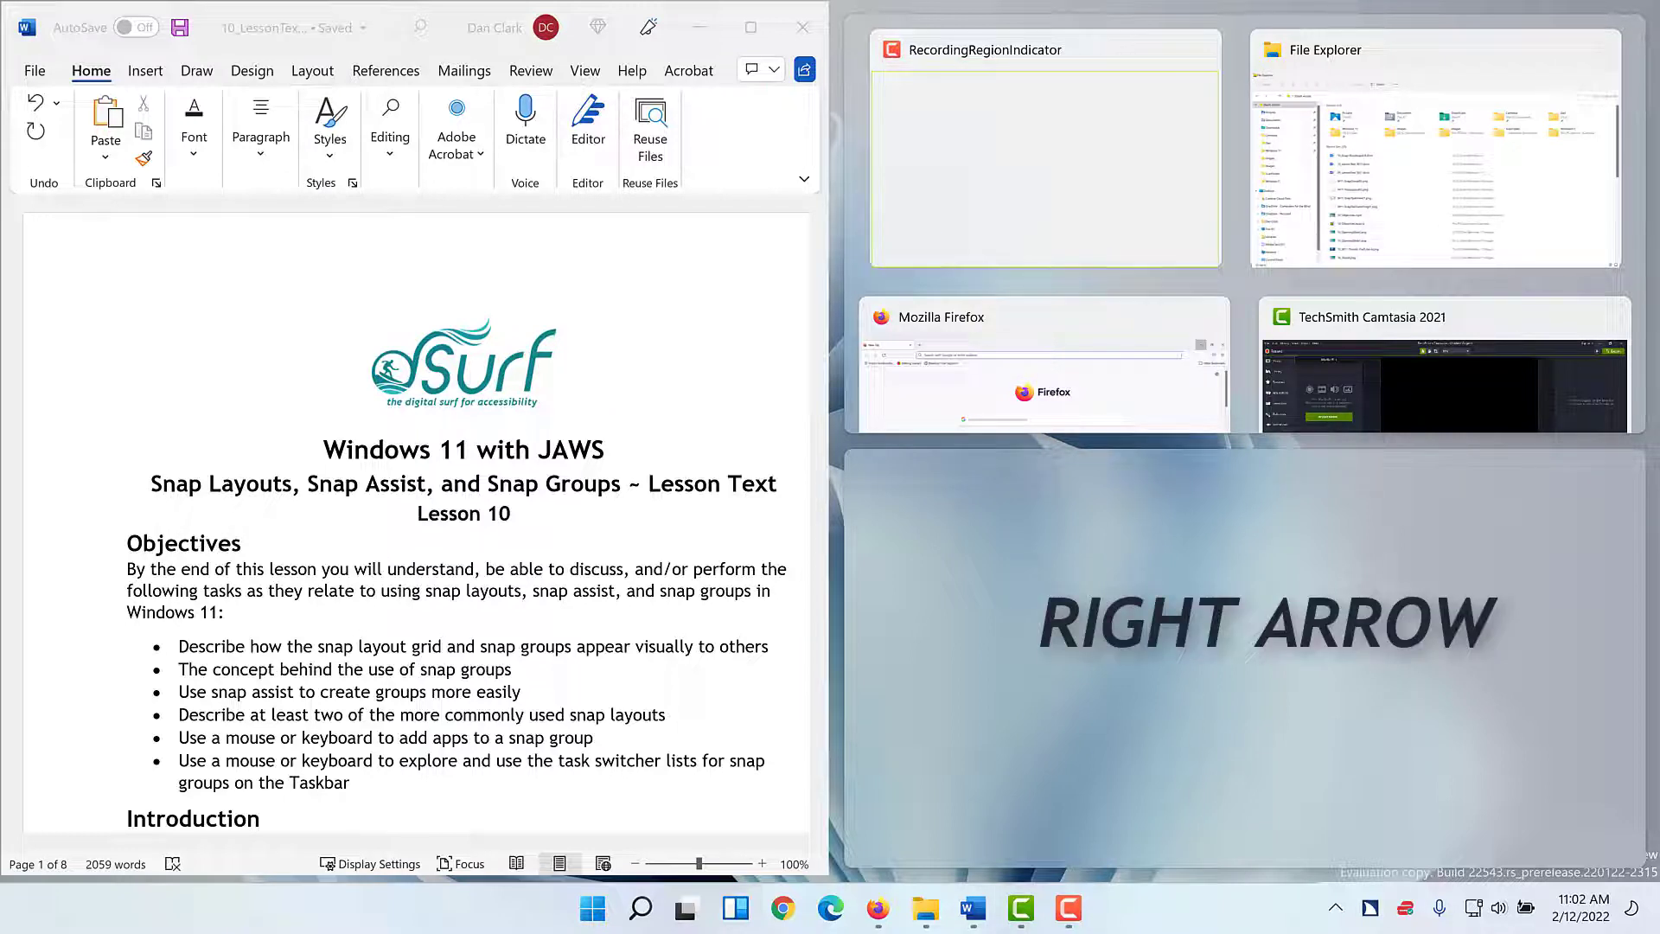
key("Right")
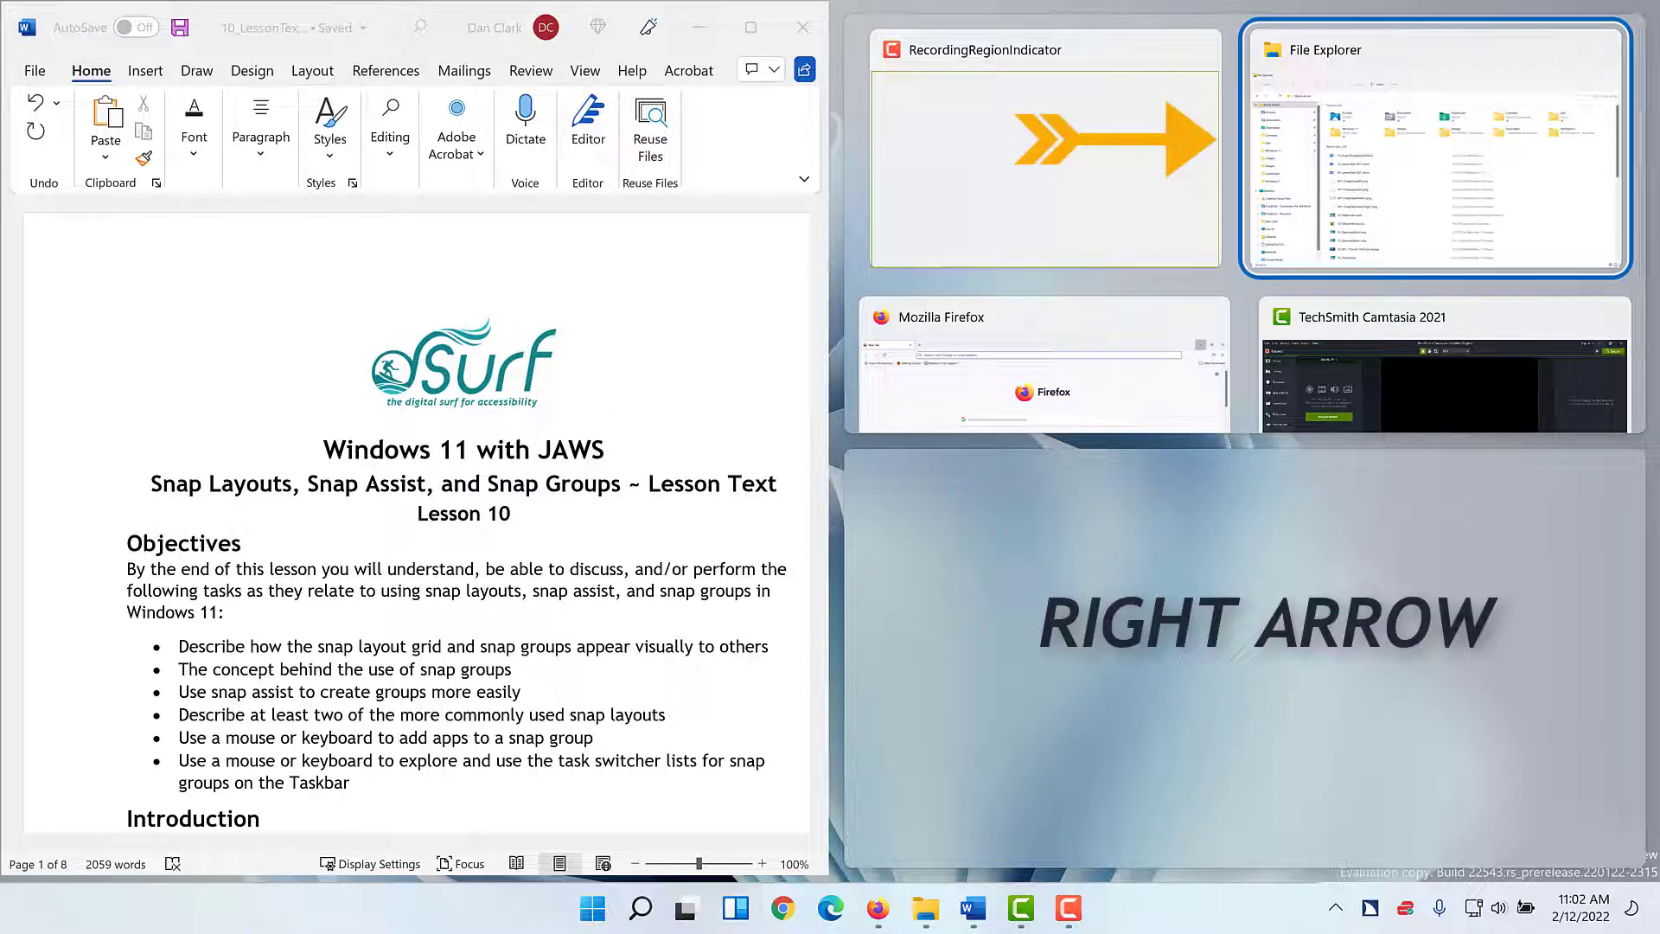
key("Right")
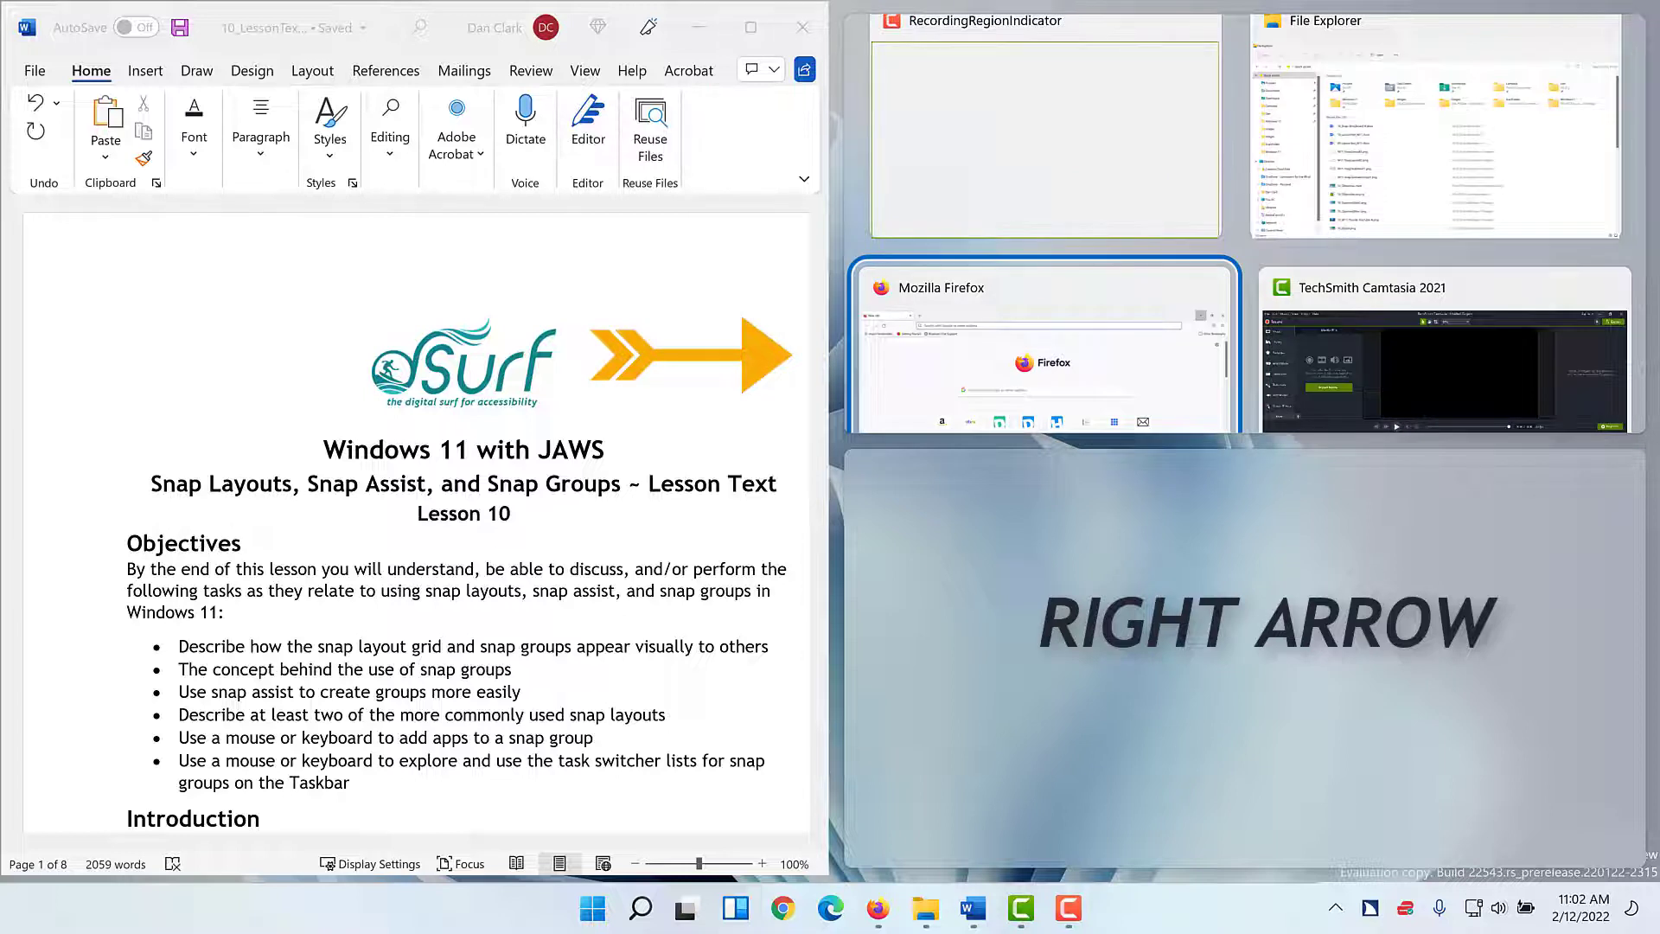
key("Right")
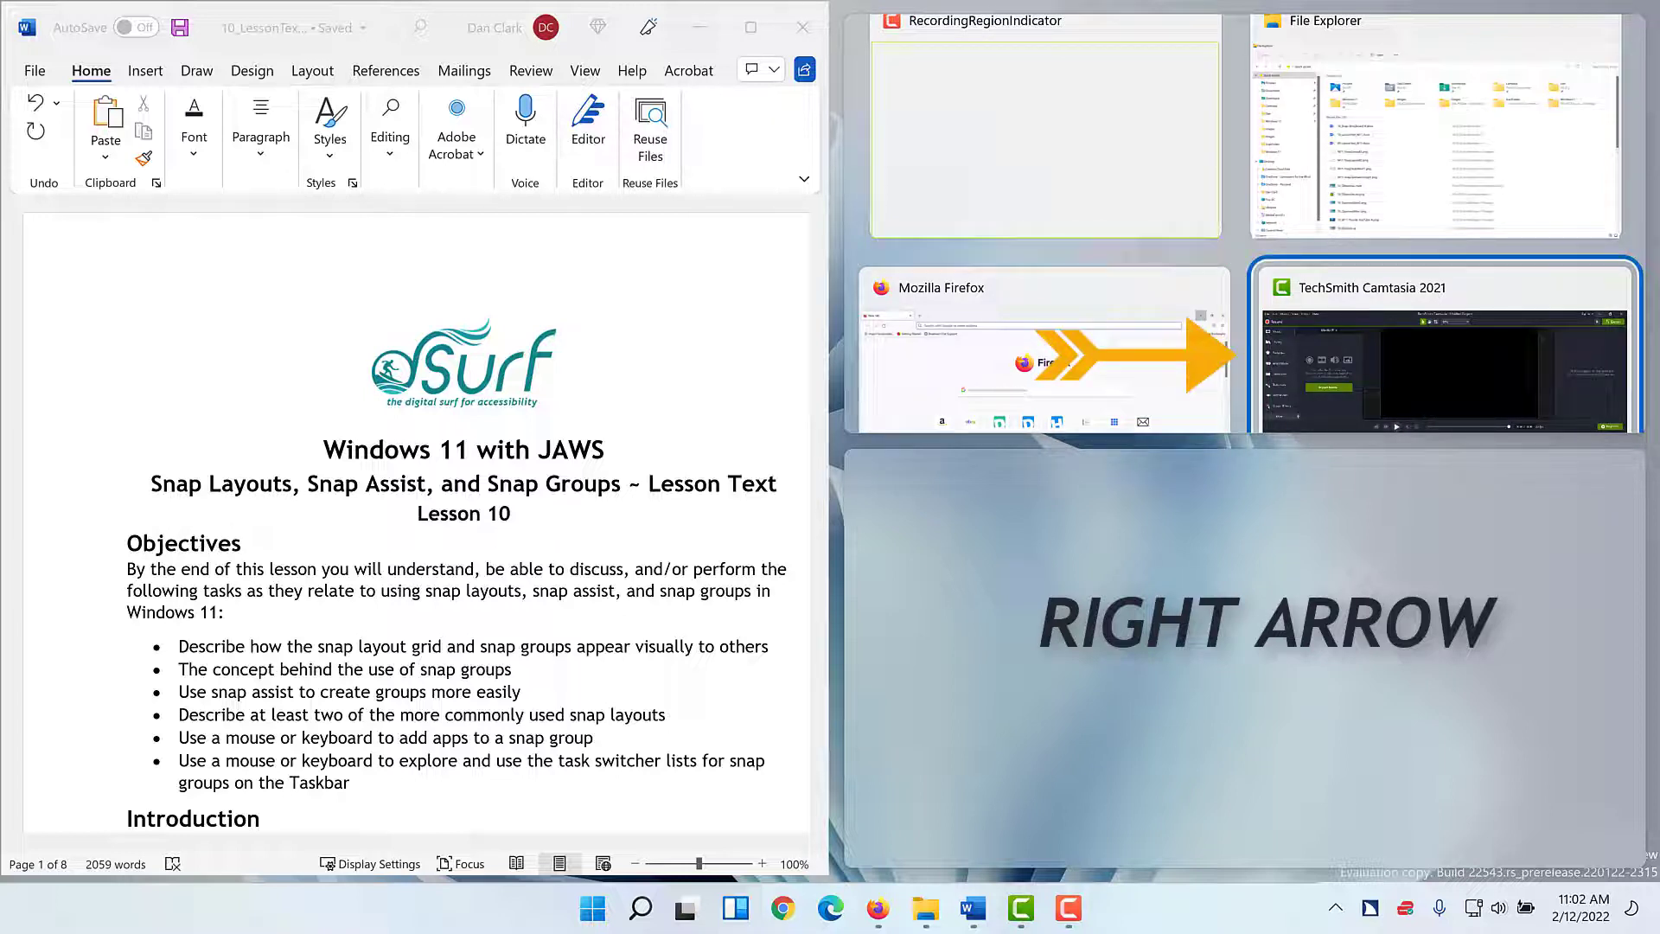
key("Right")
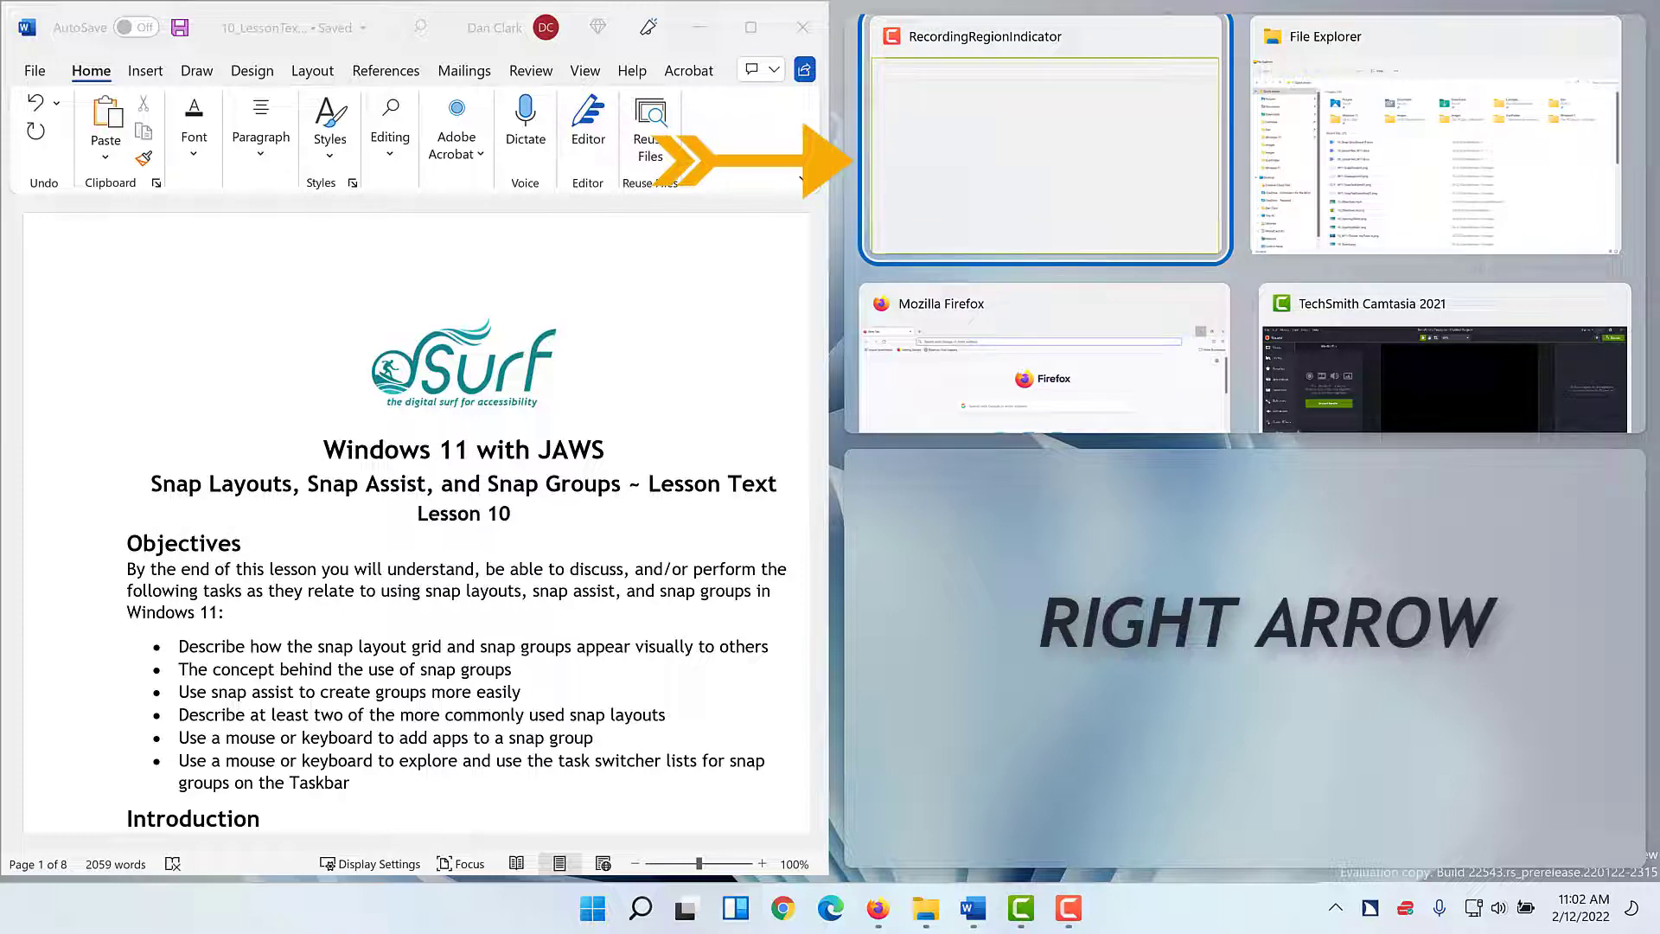
key("Right")
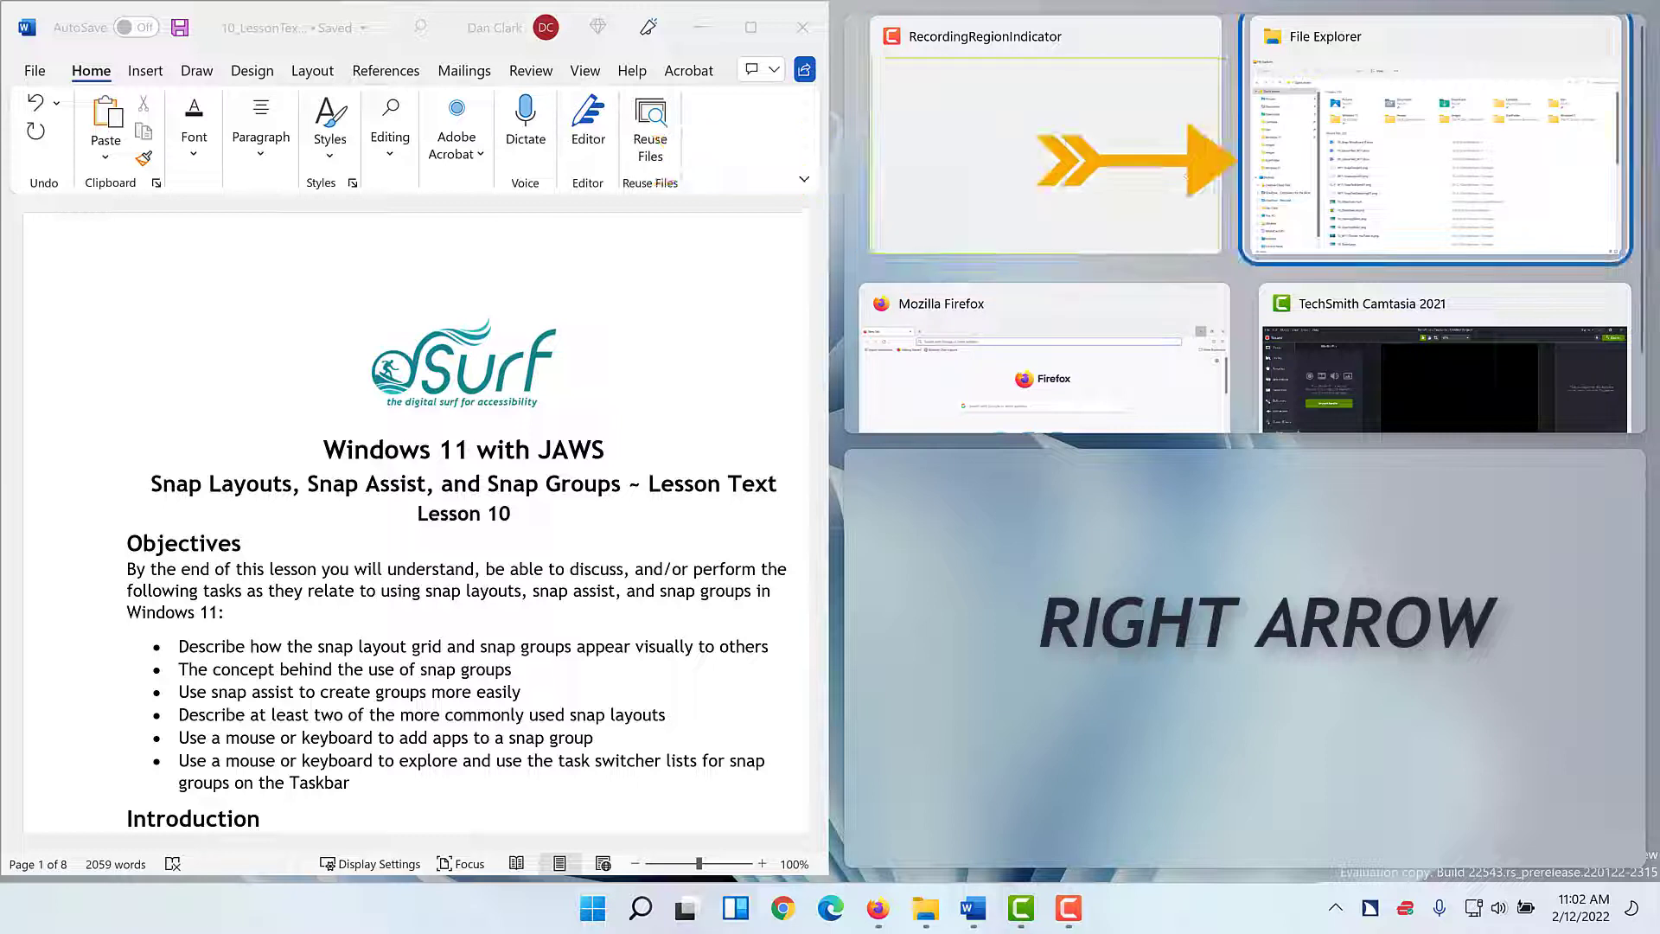
key("Right")
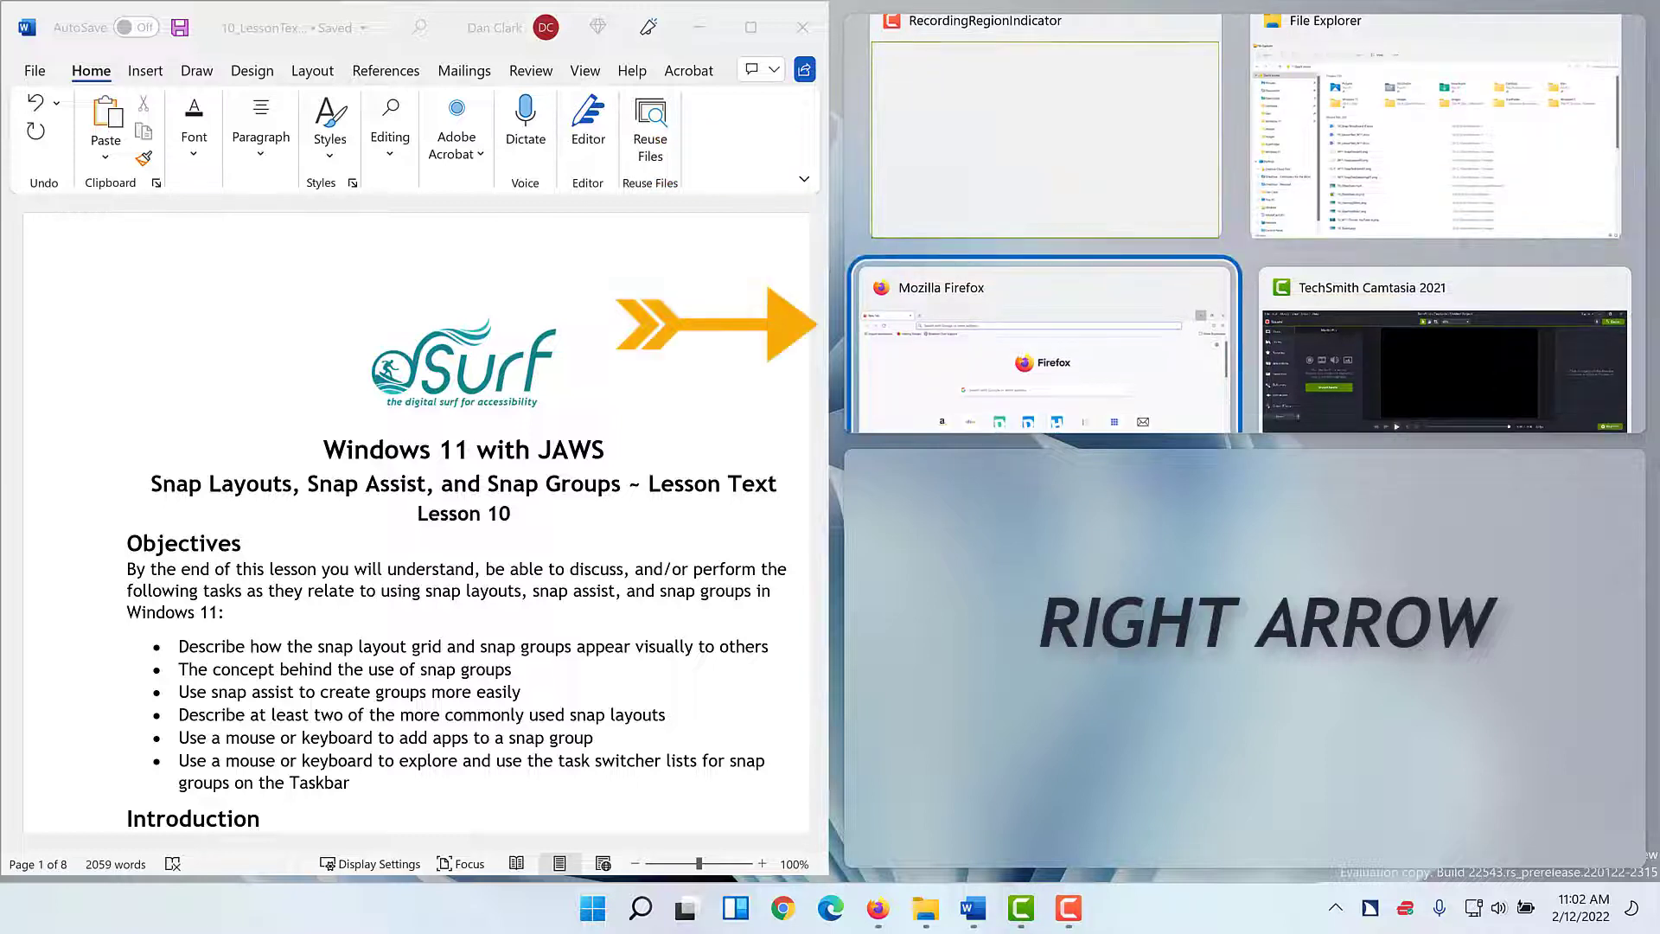
key("space")
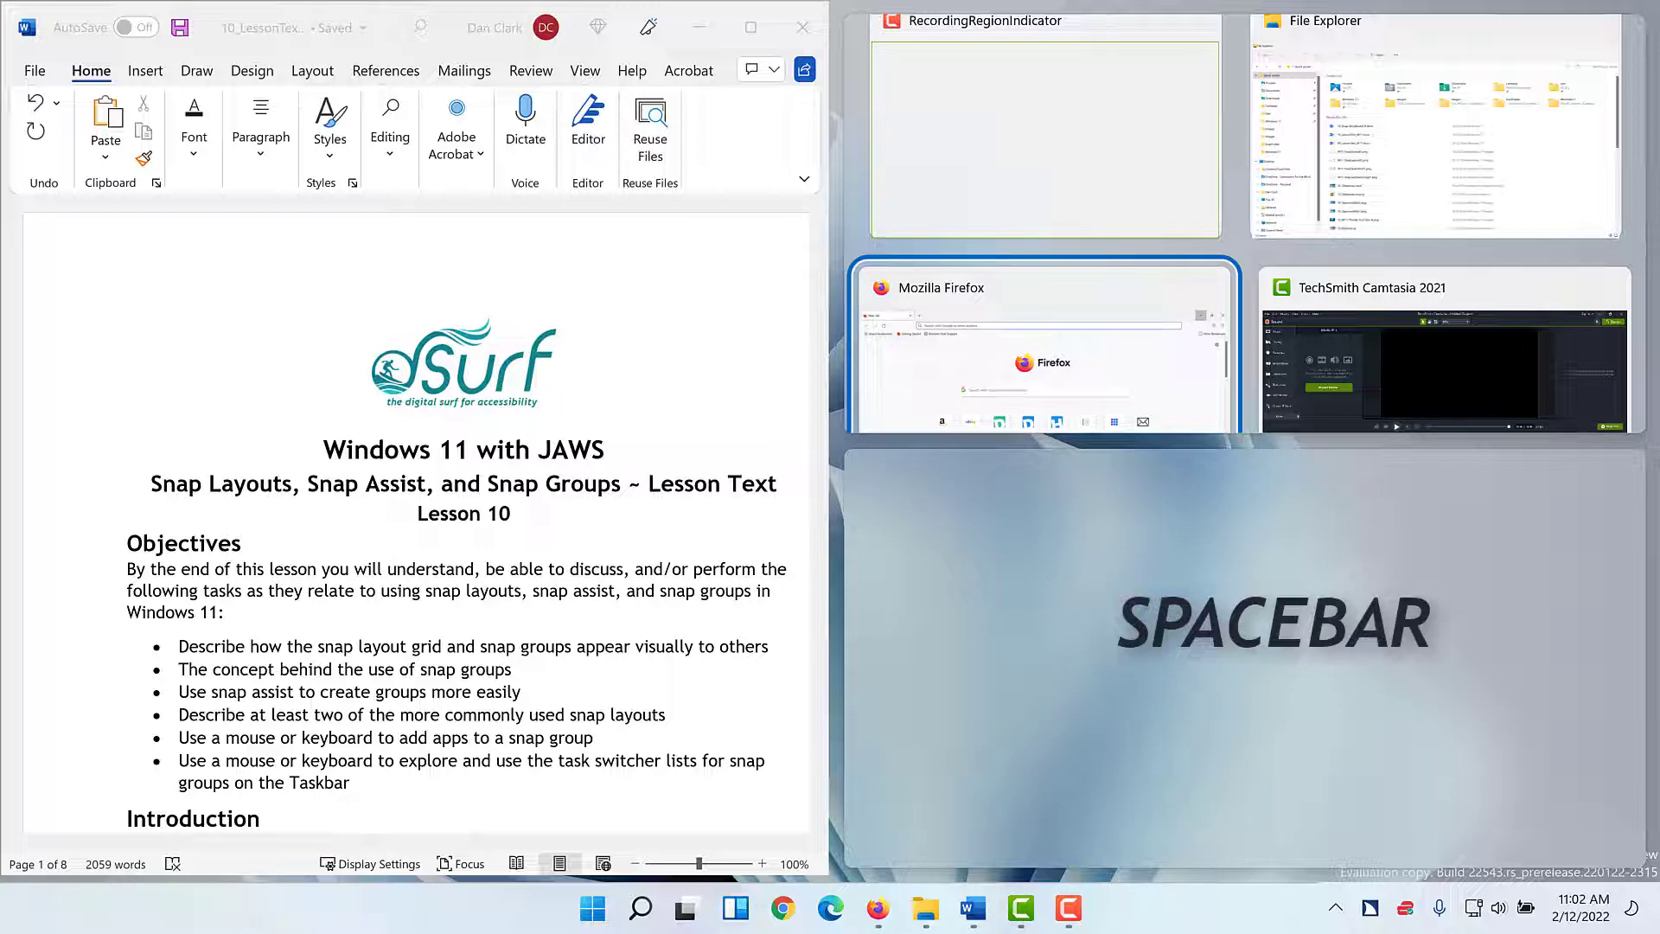
key("space")
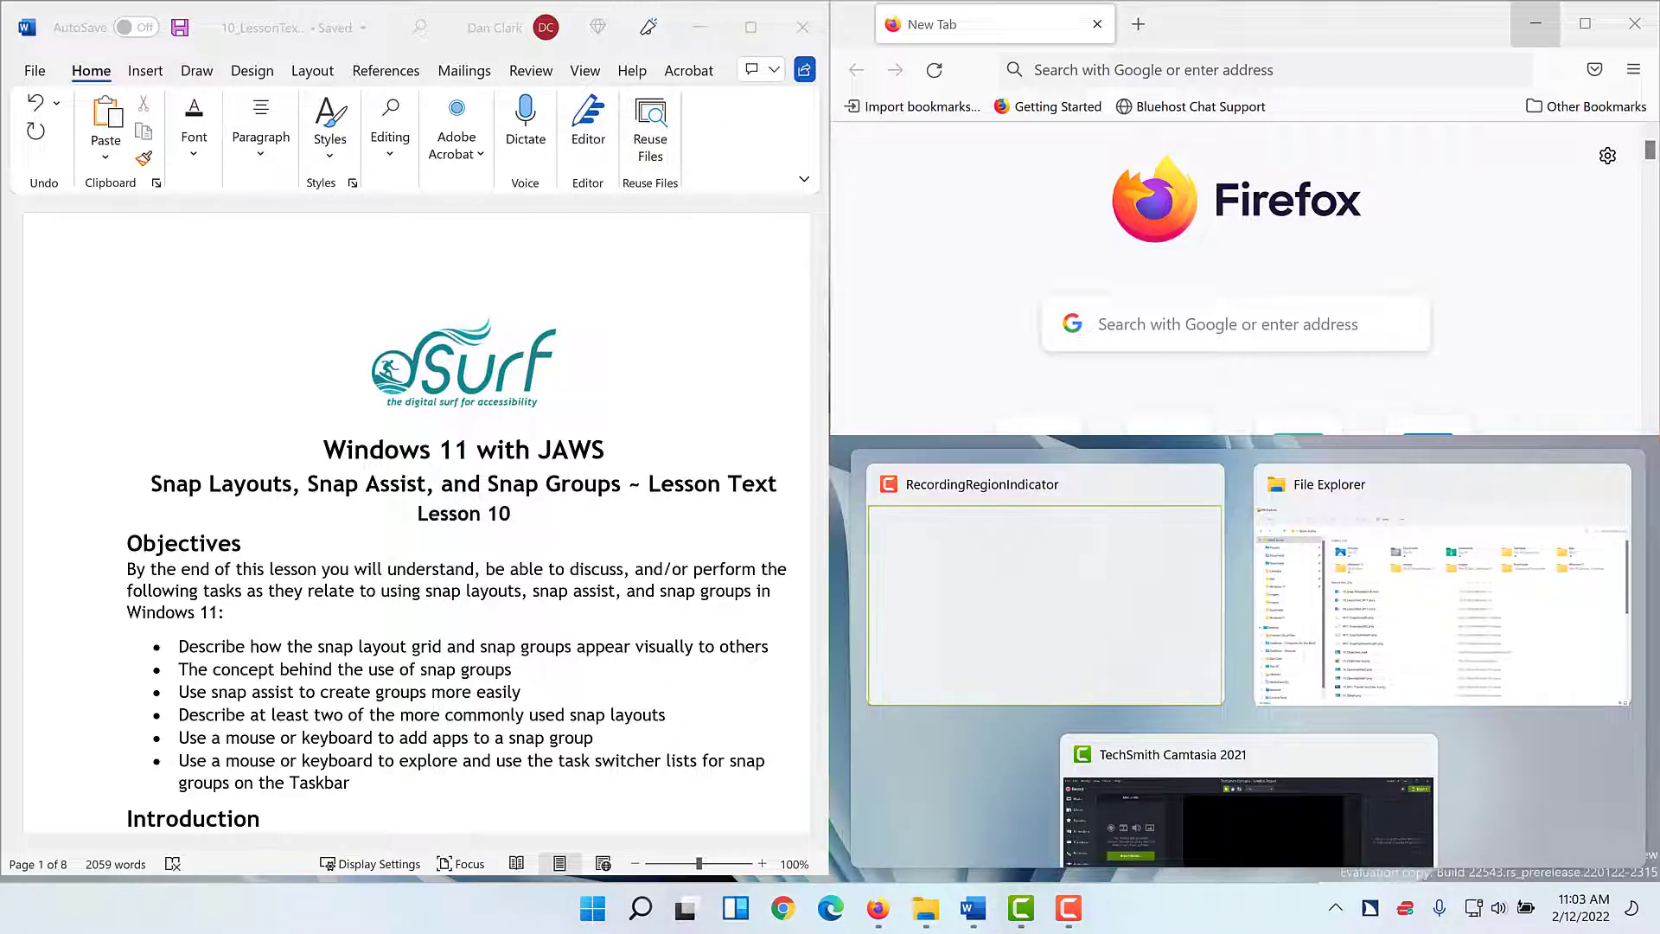
key("Right")
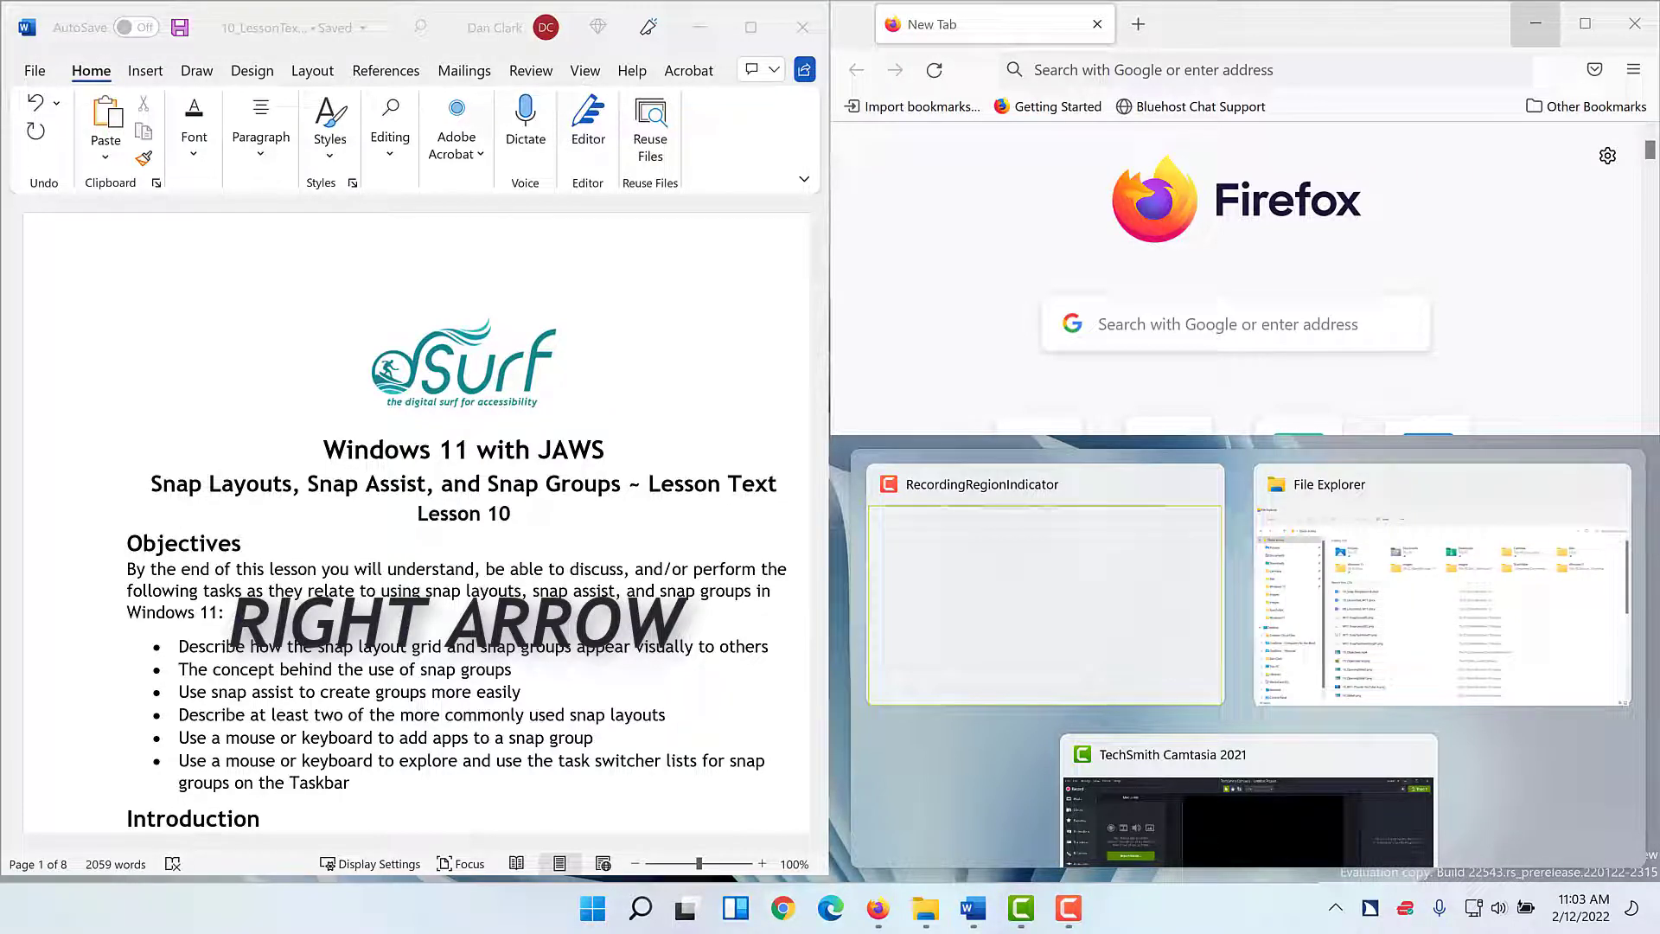
key("space")
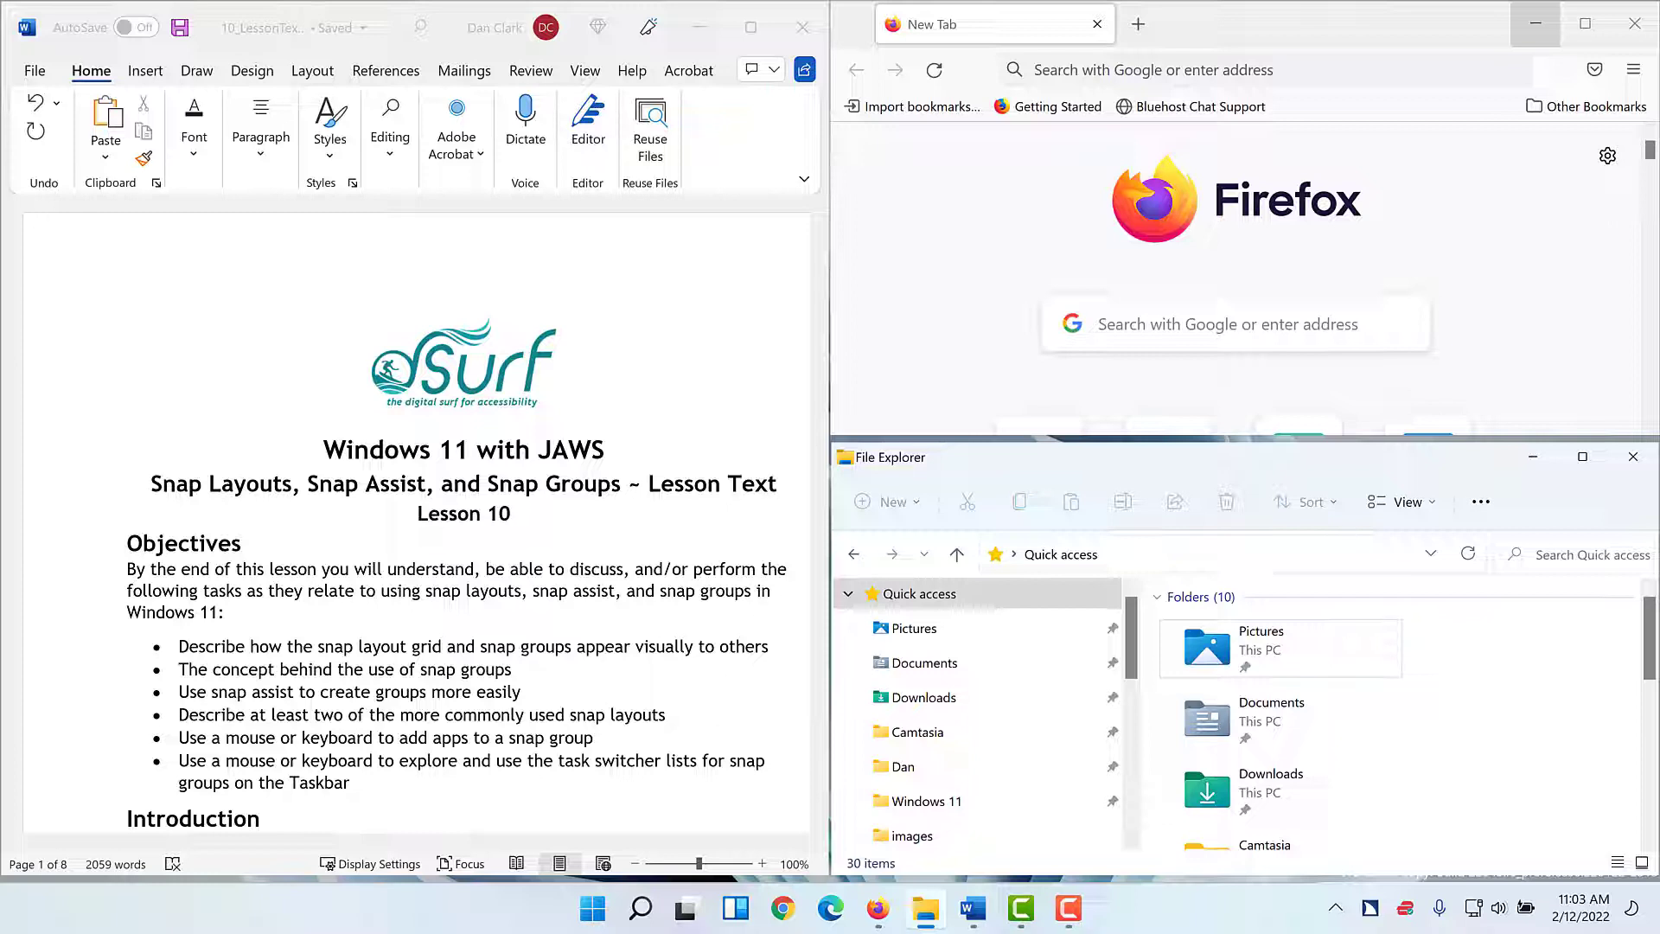
Examine the individual windows and the snap group in the task switcher, ending on the Firefox window
key("alt+Tab")
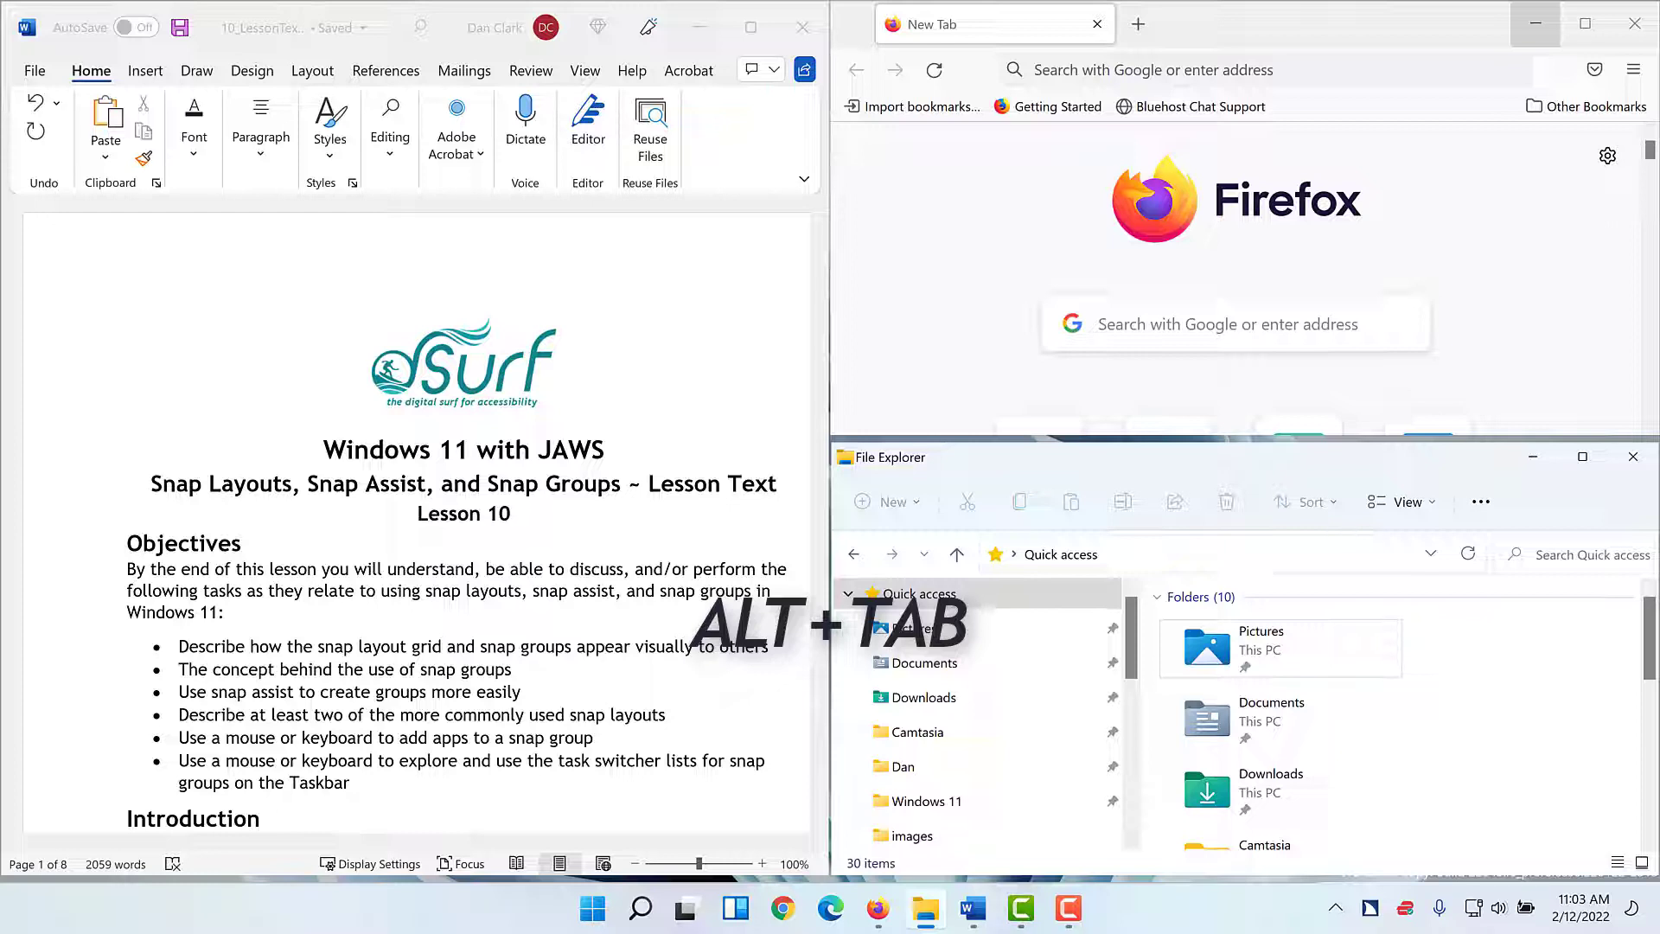
key("alt+Tab")
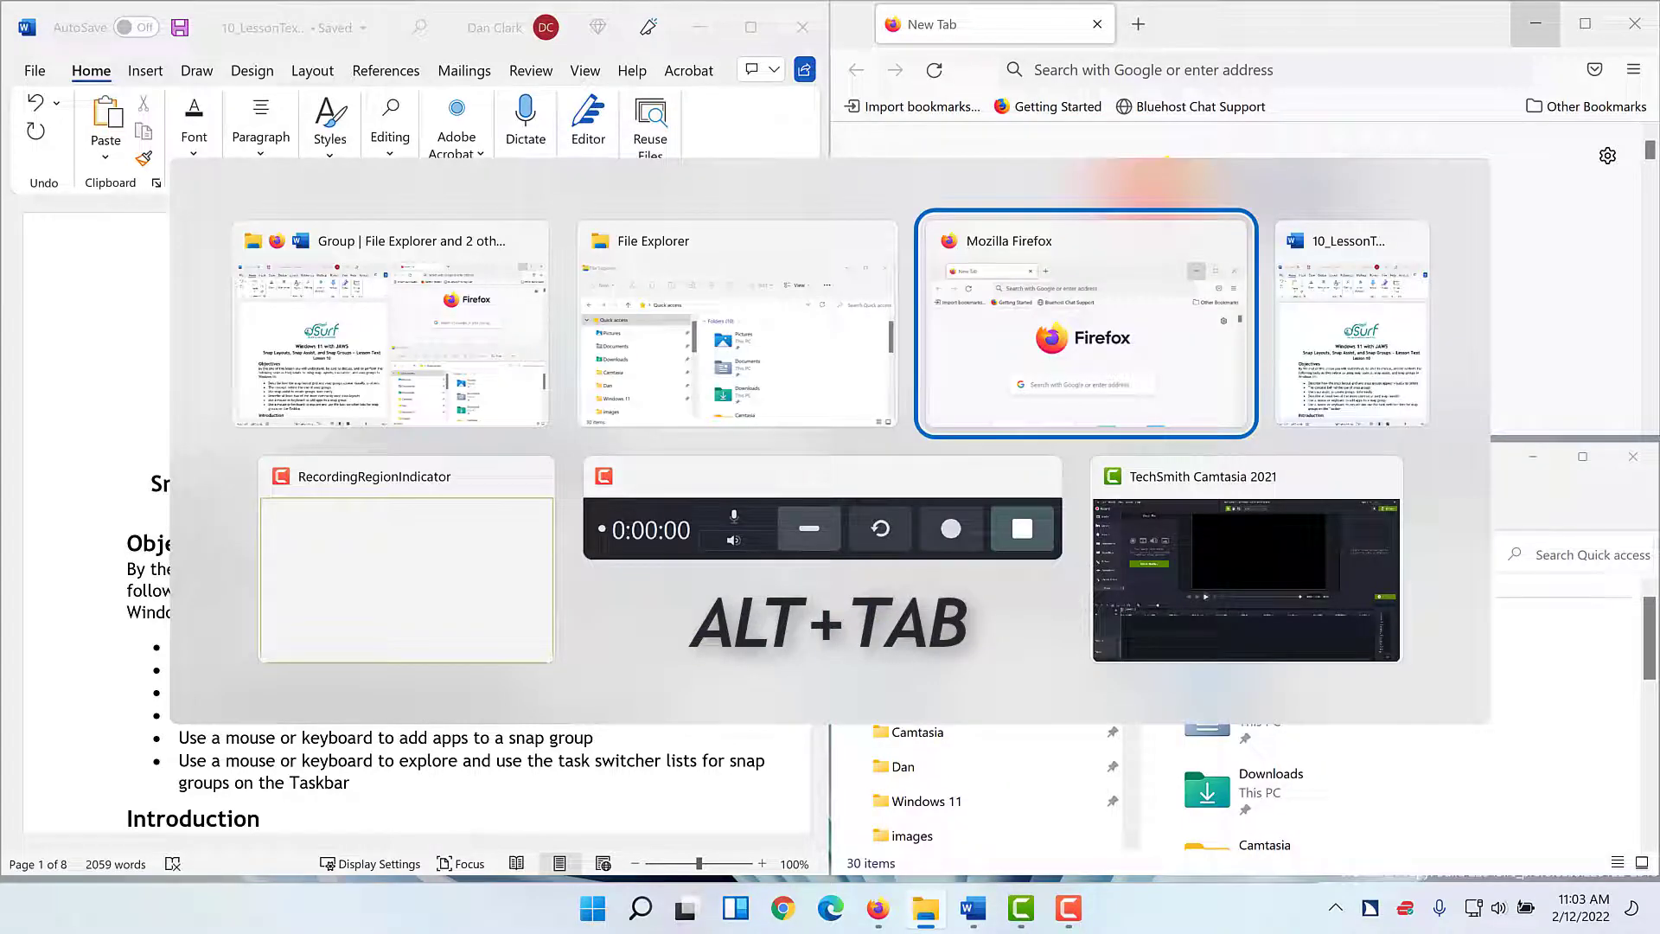
key("alt+Tab")
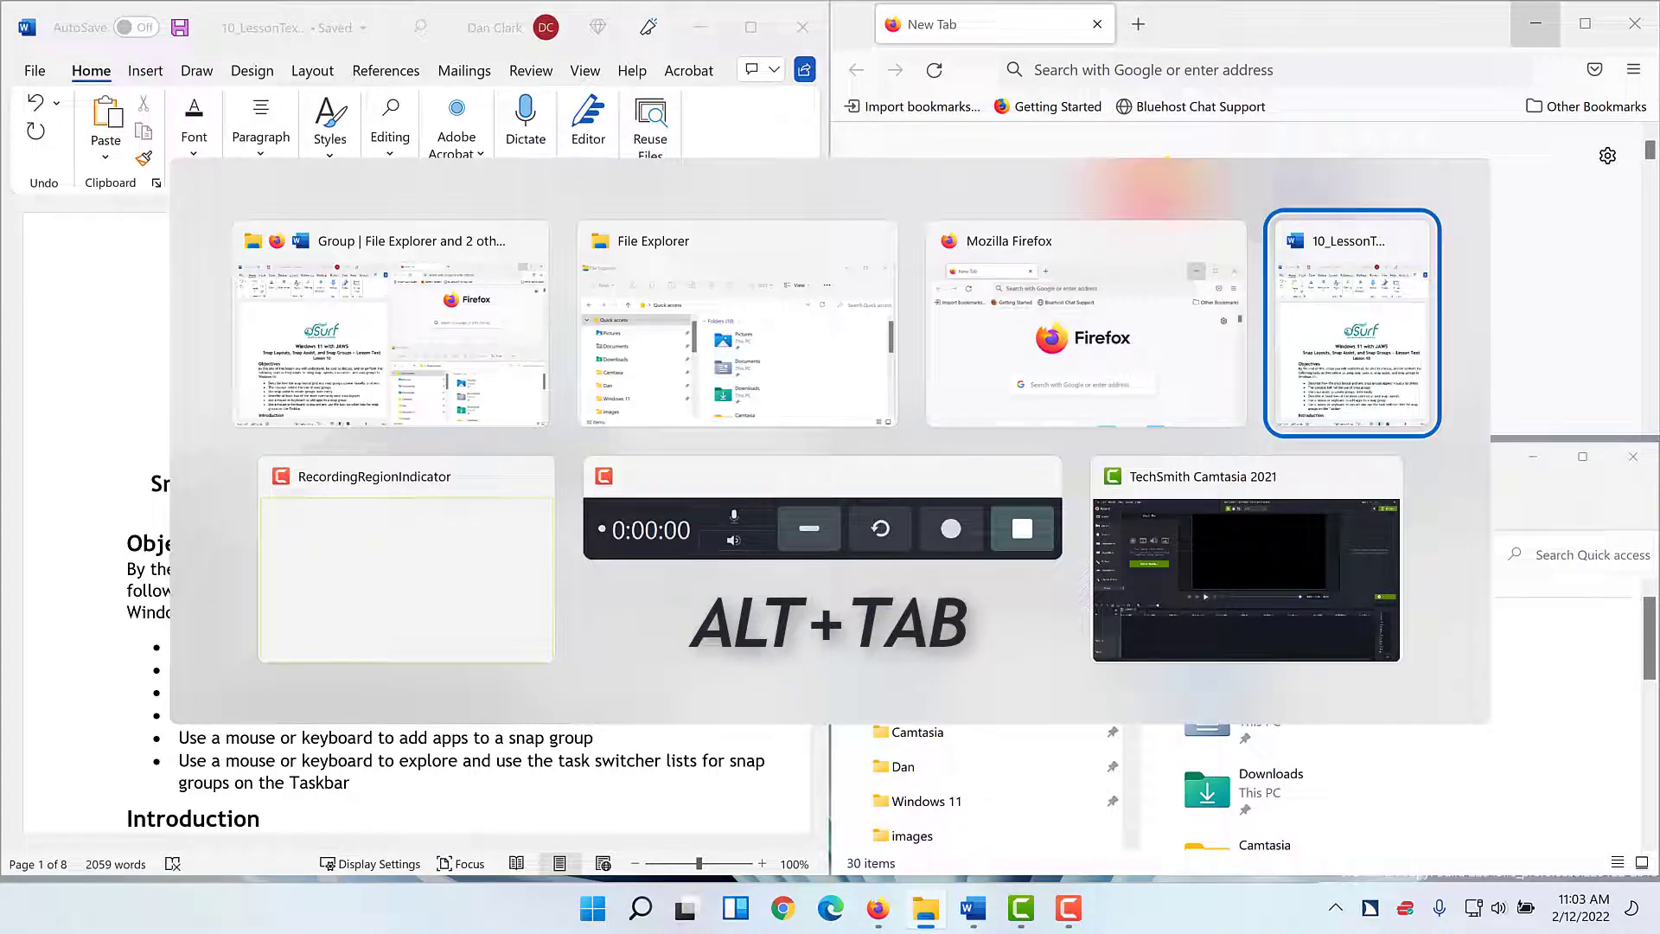
key("alt+Tab")
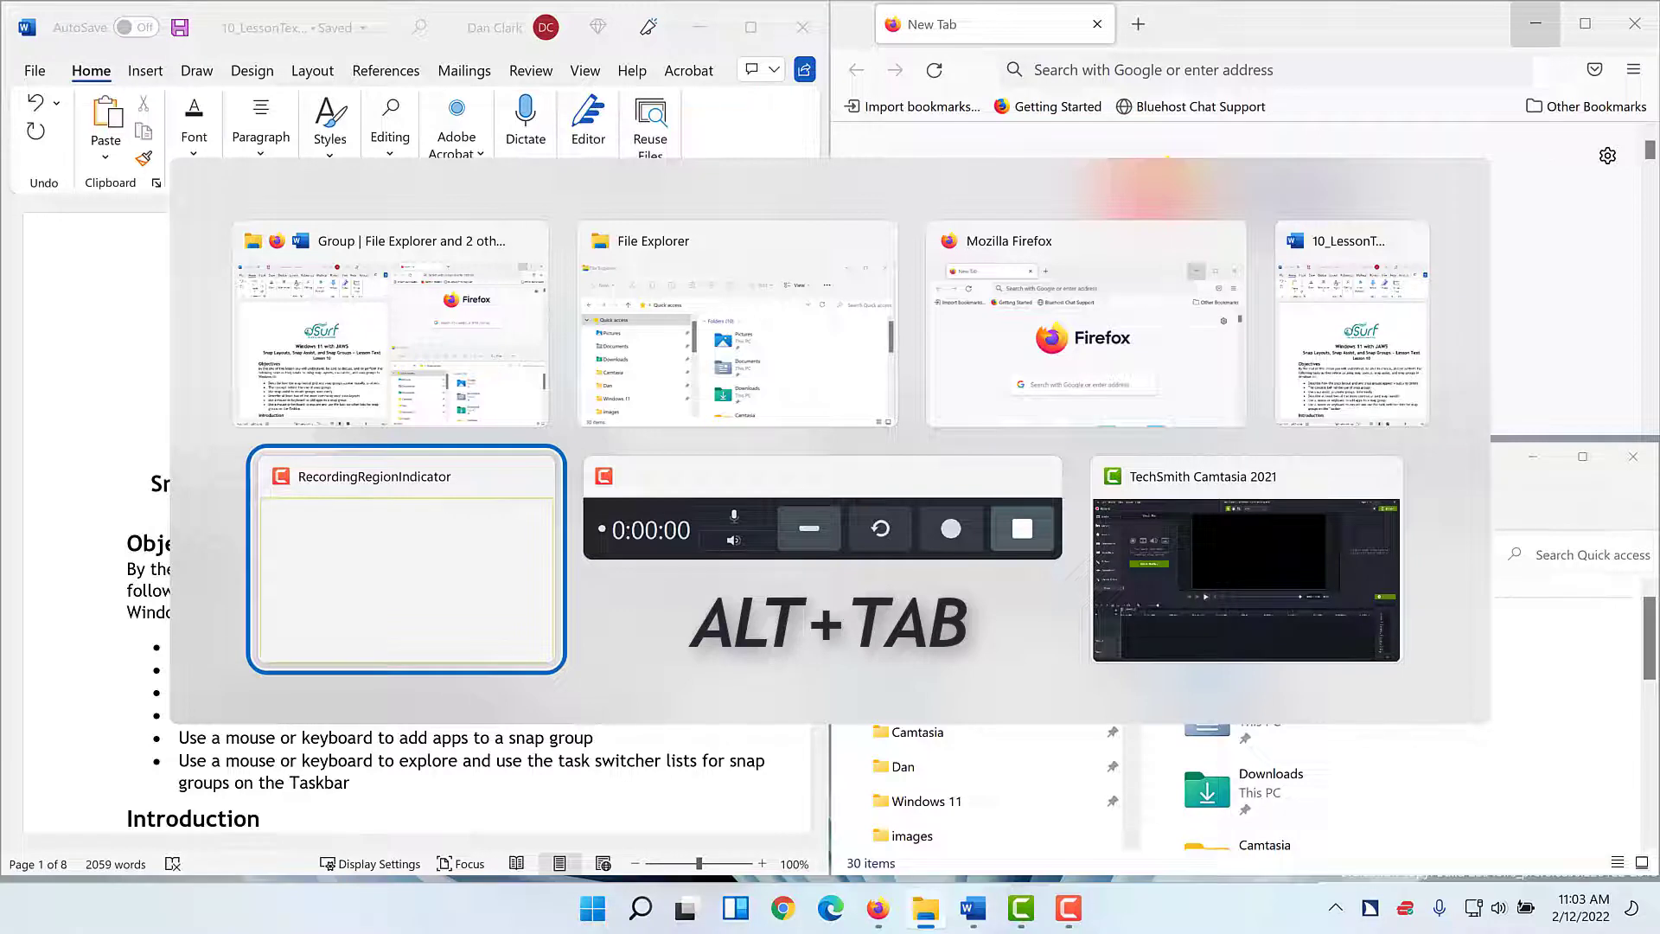
key("alt+Tab")
key("alt+Tab")
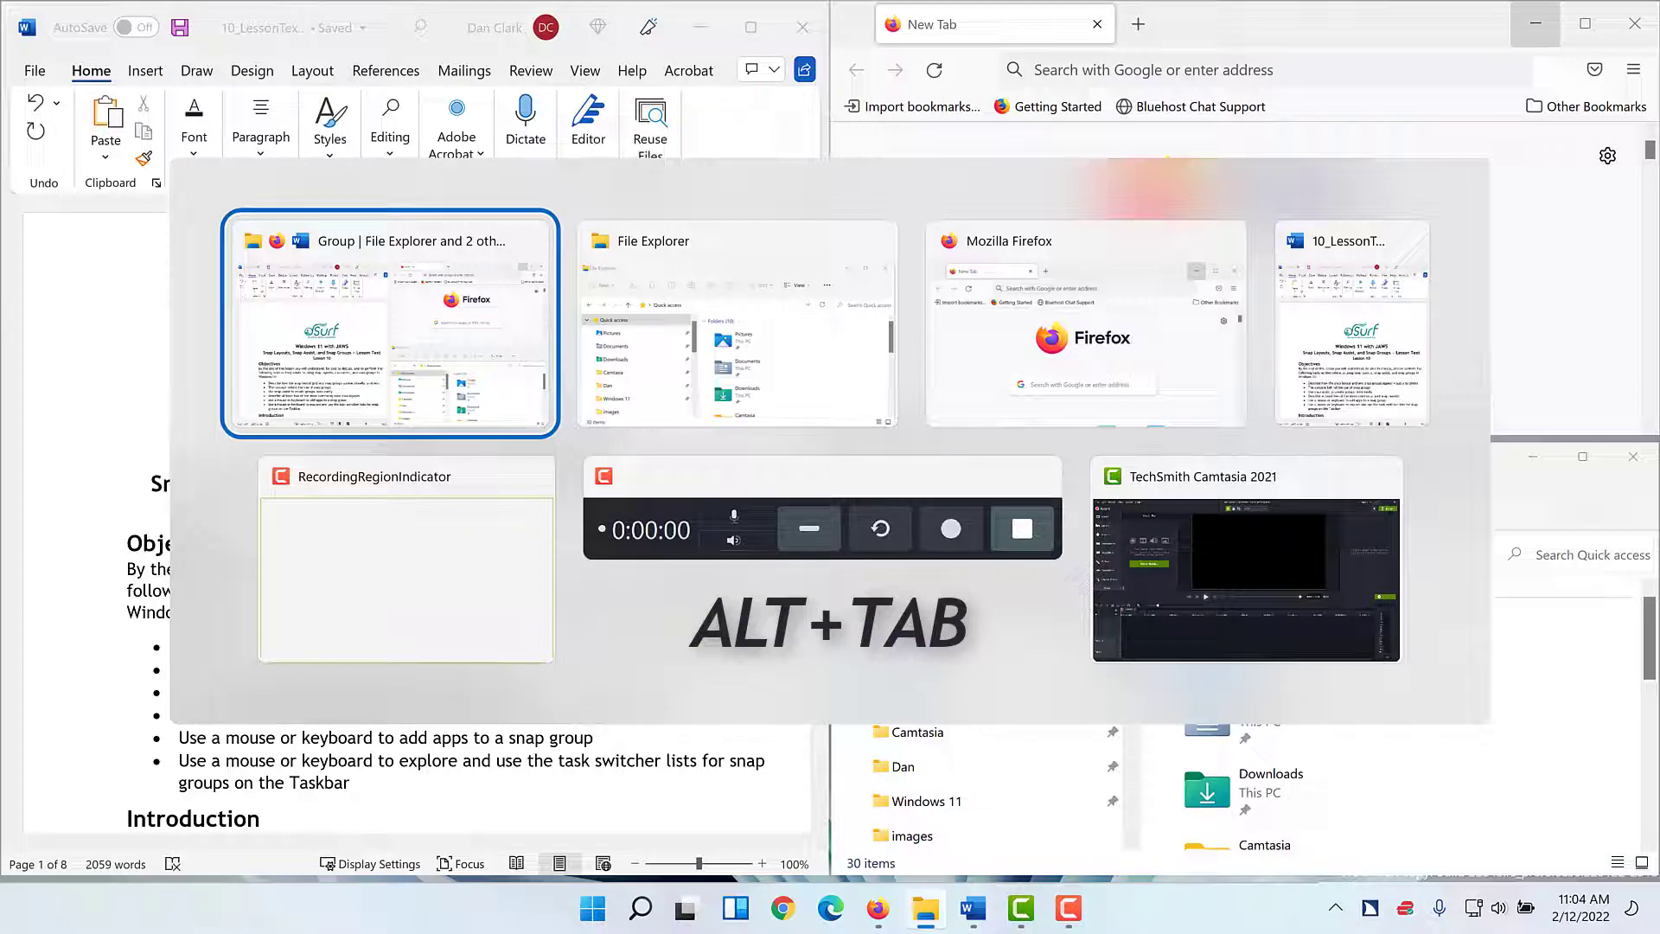
key("alt+Tab")
key("alt+Tab")
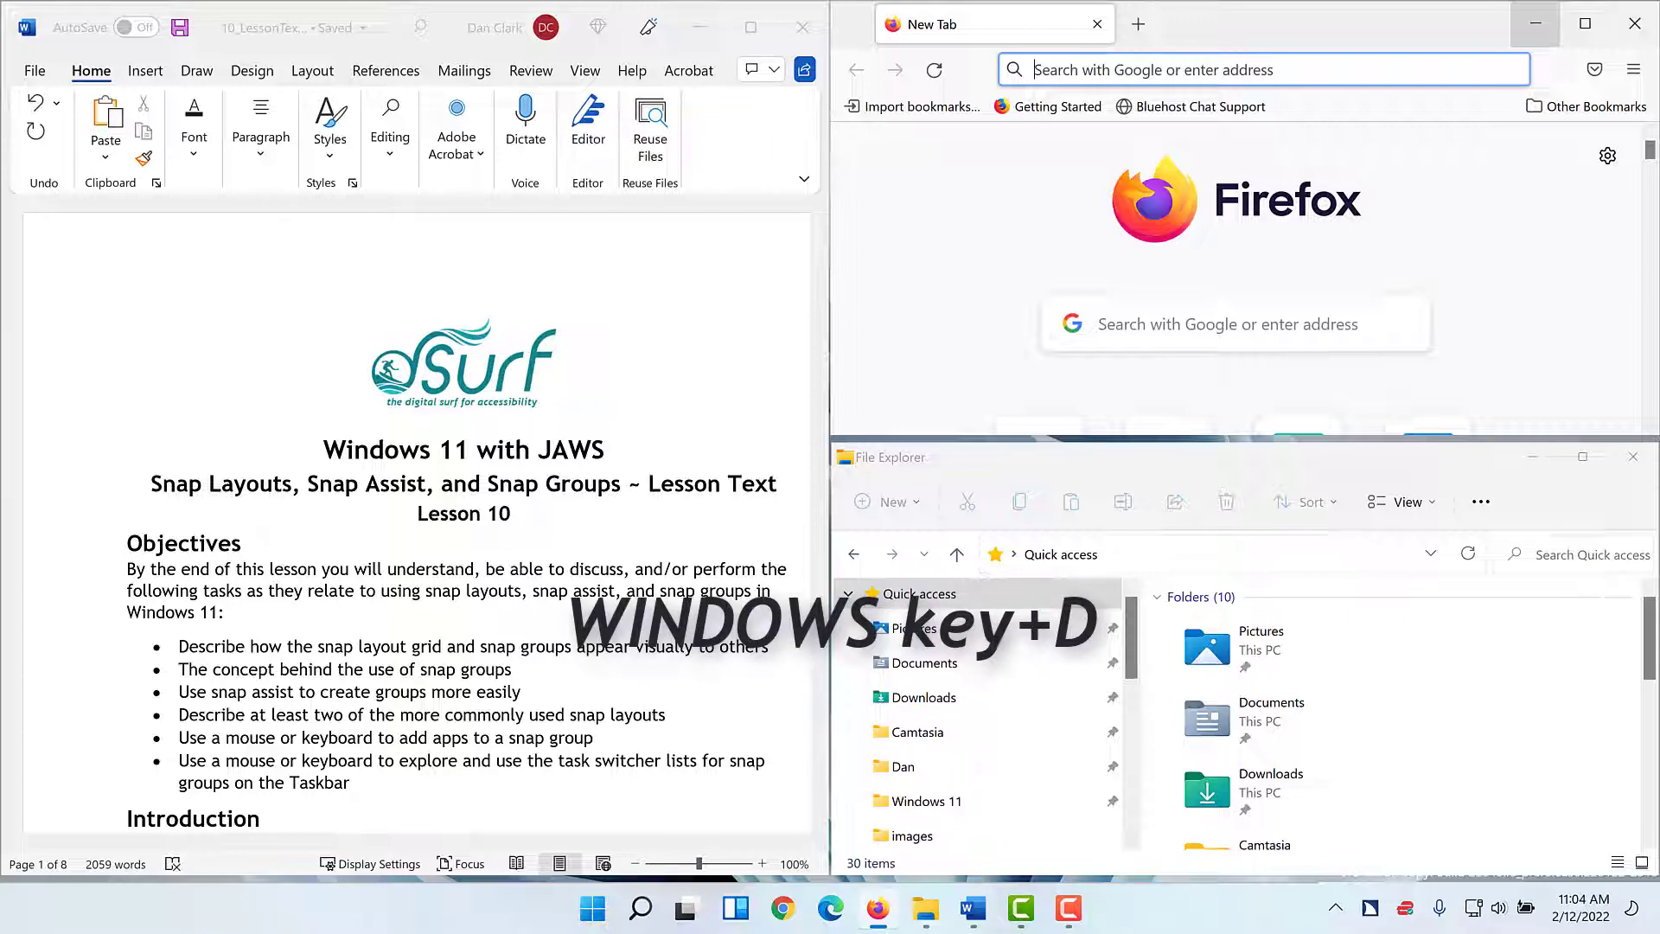
Show the desktop and restore the whole snap group through the task switcher
key("super+d")
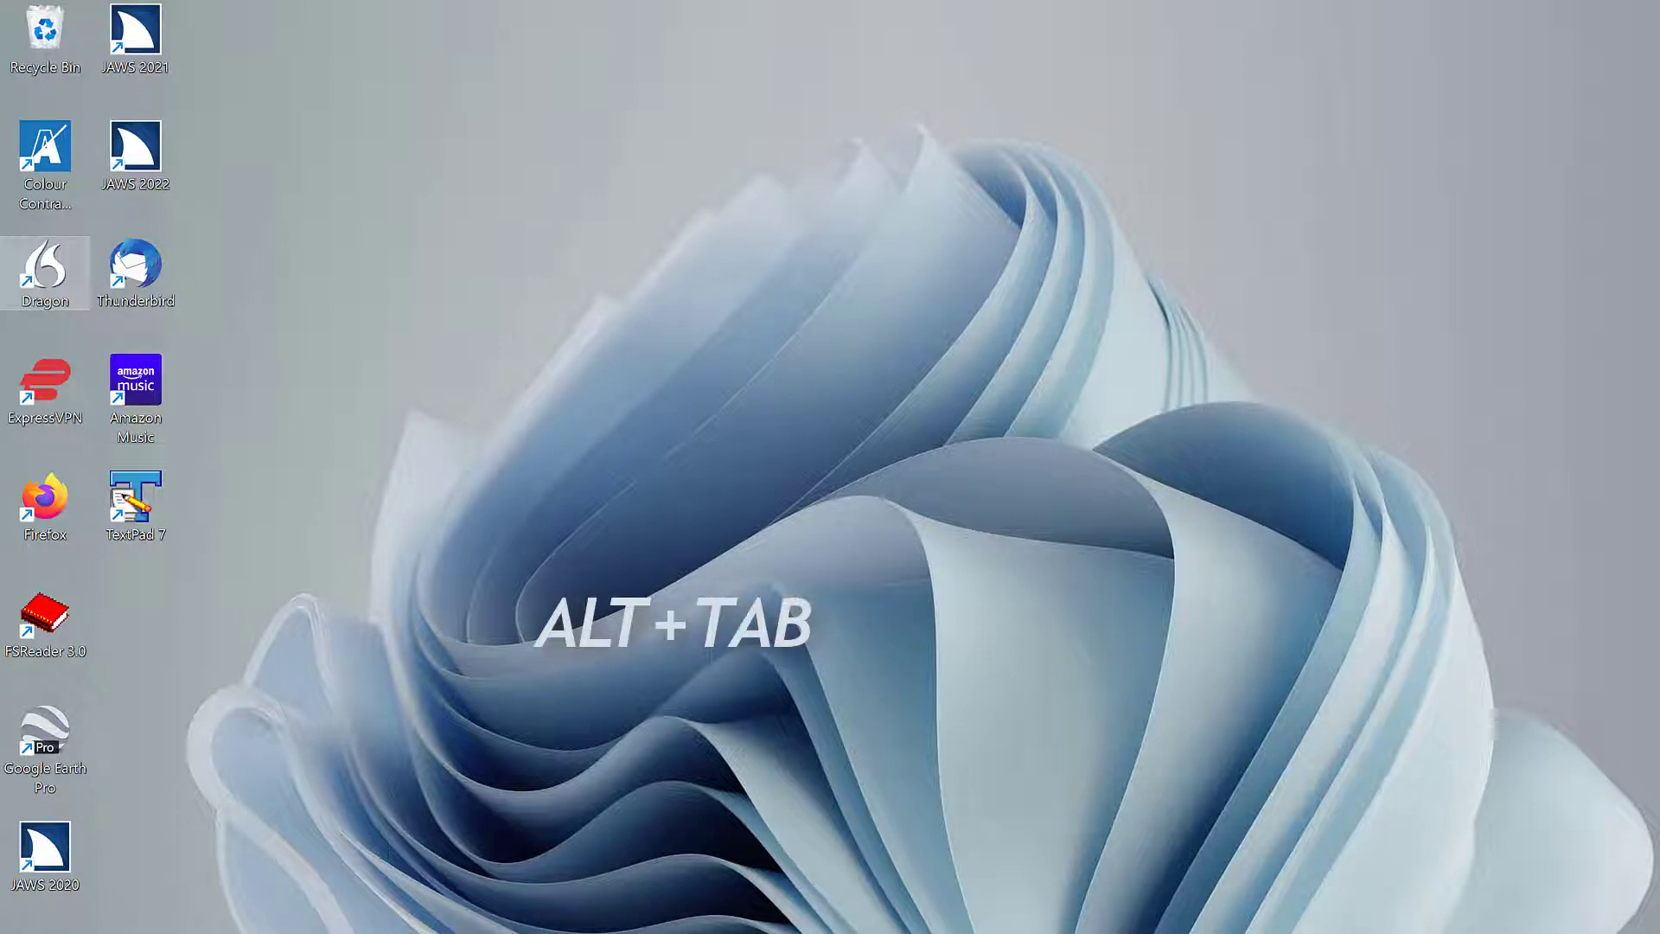
key("alt+Tab")
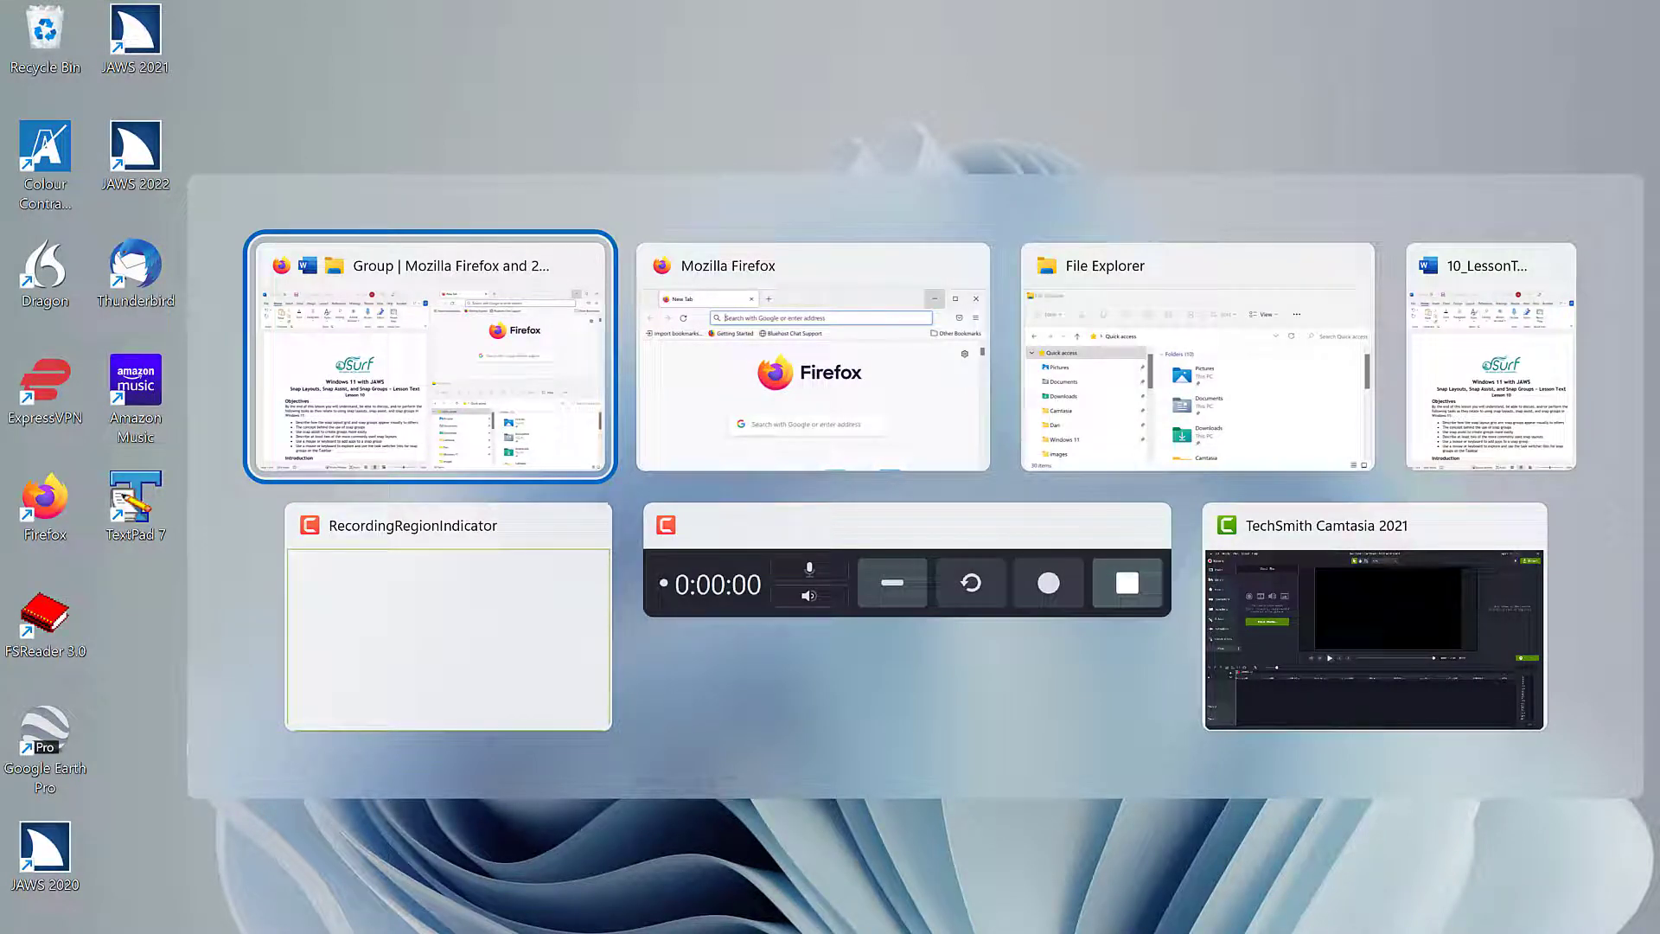
key("Return")
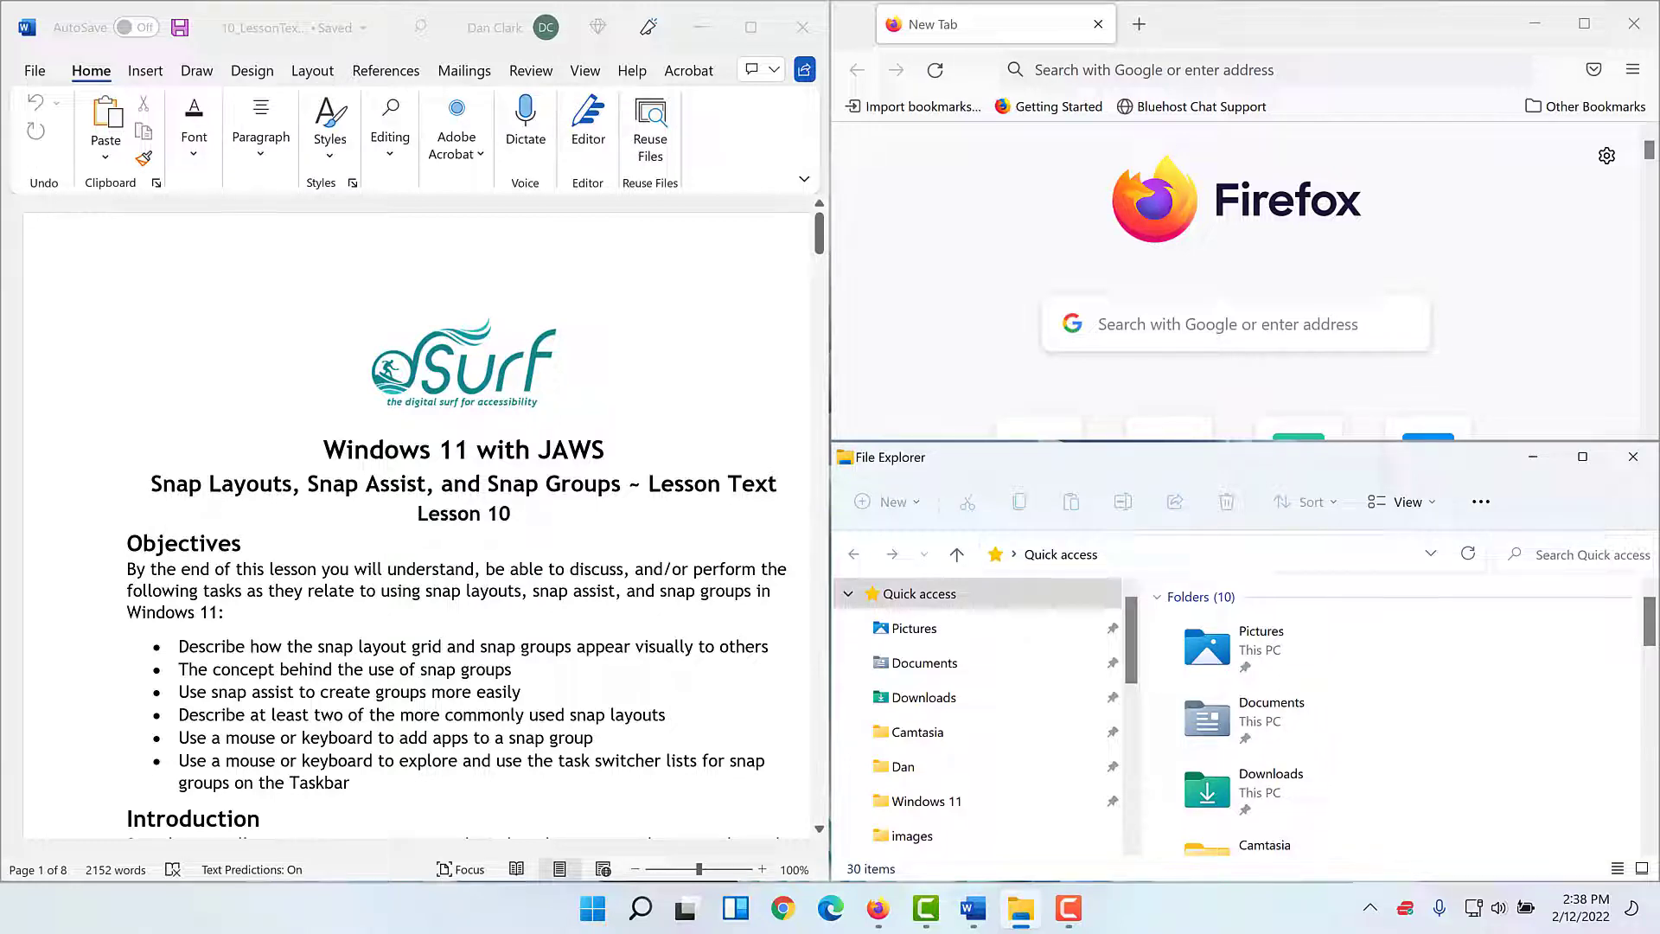
Preview the single Firefox window and its snap group from the Firefox taskbar entry using the keyboard
key("super+t")
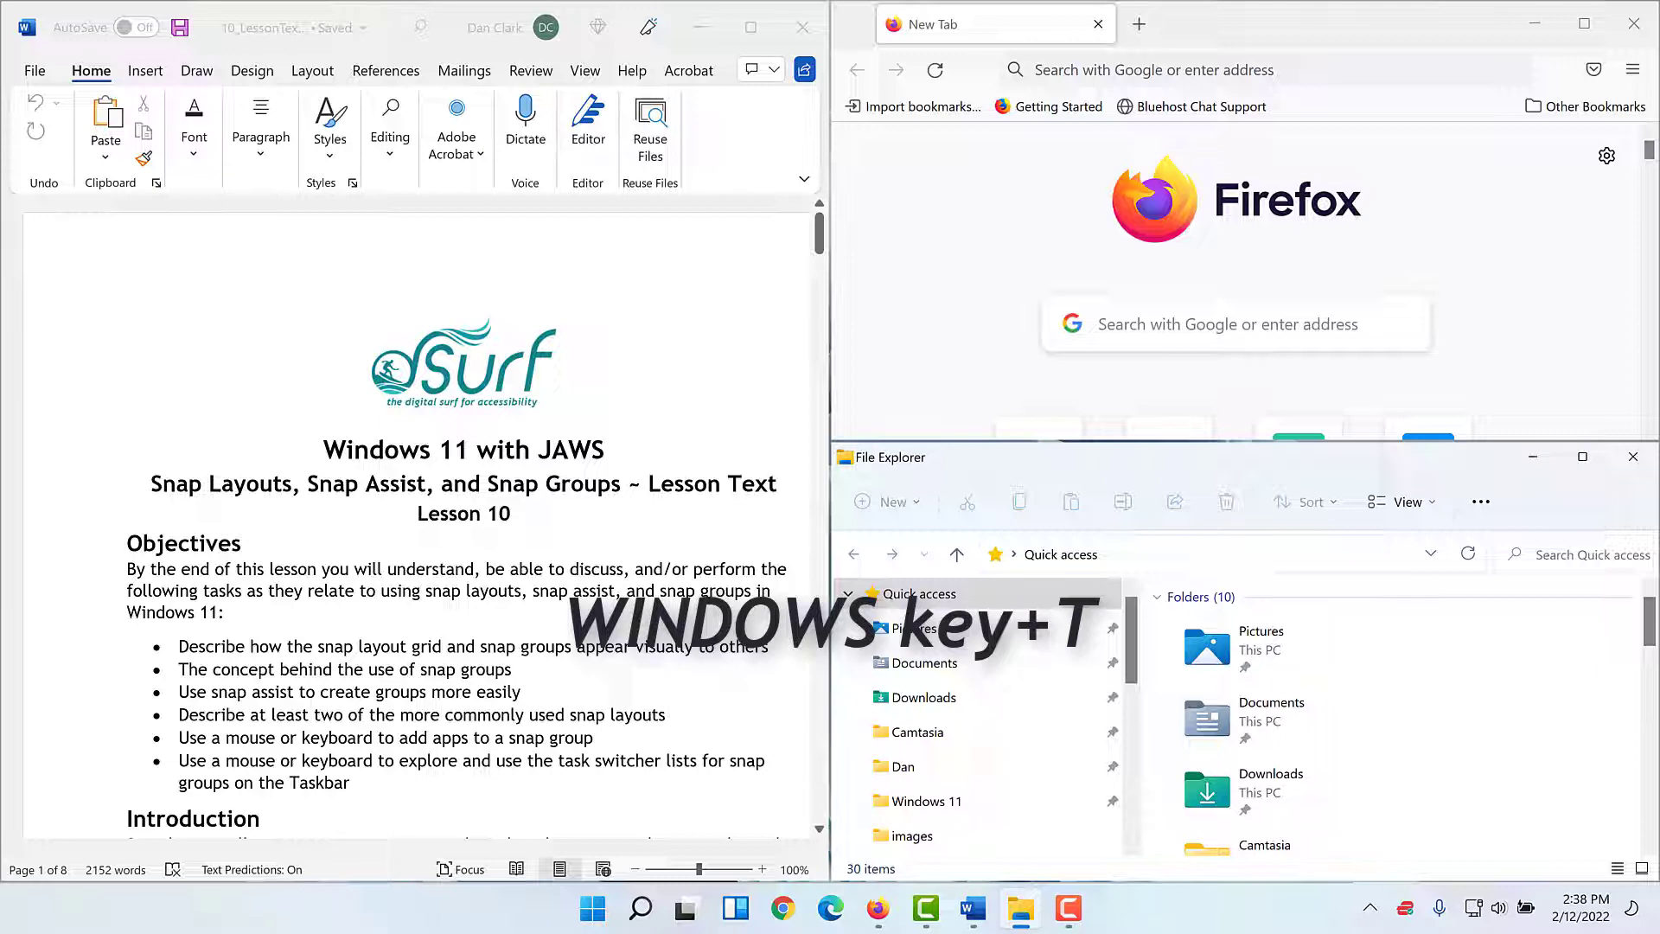
key("super+t")
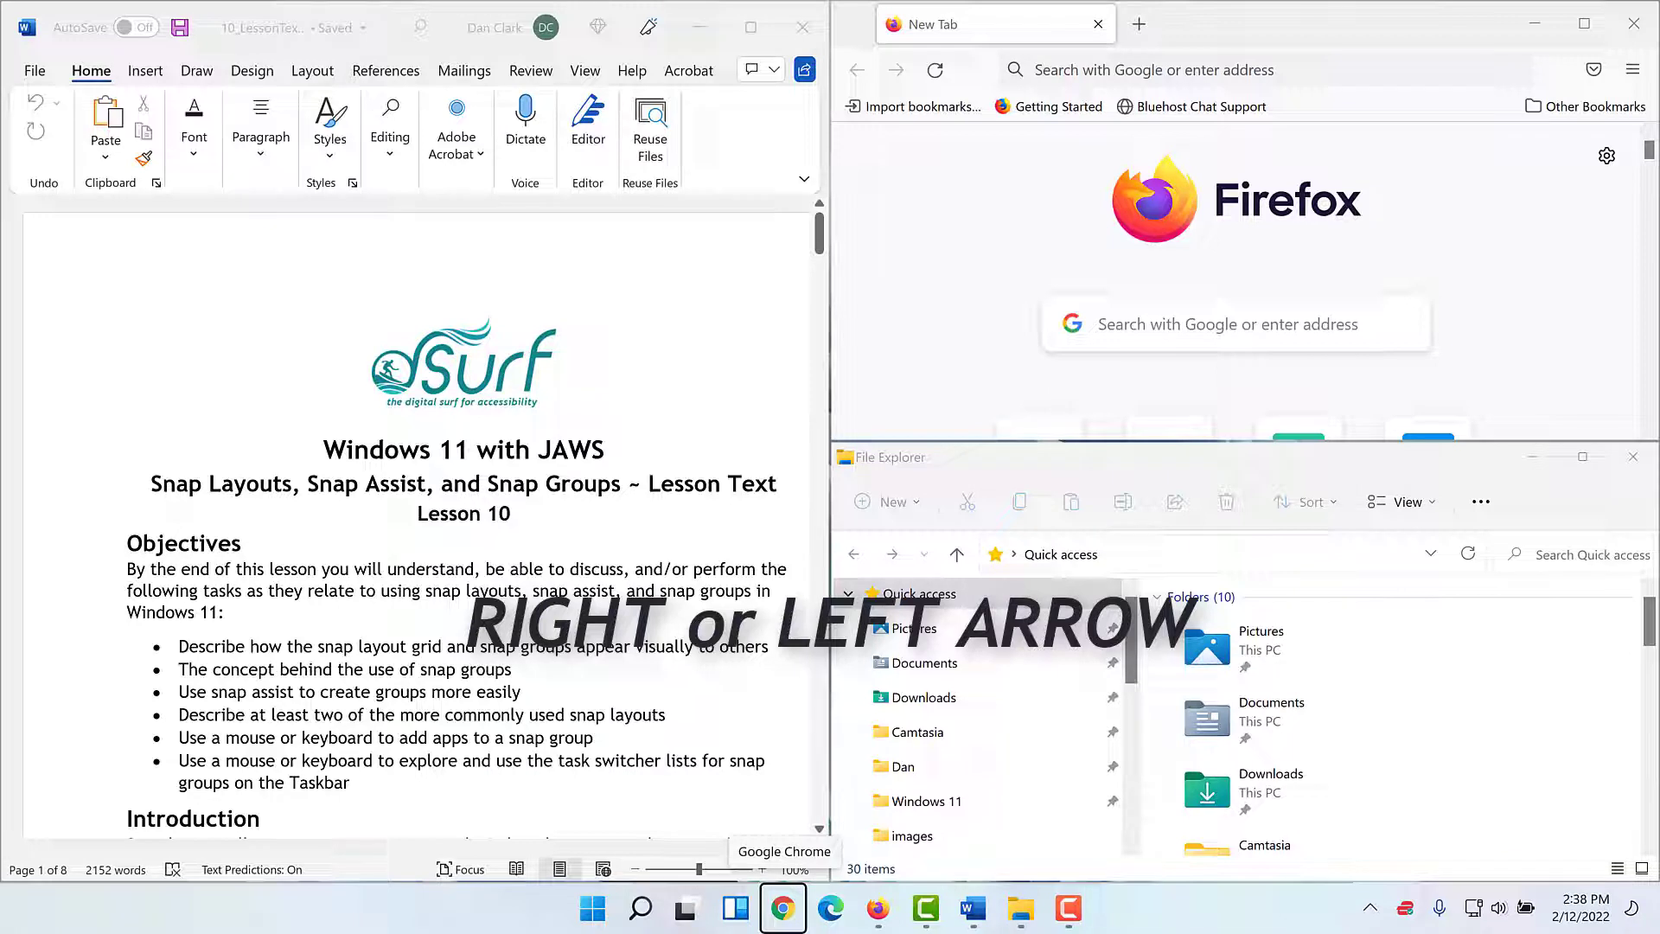
key("Right")
key("Right")
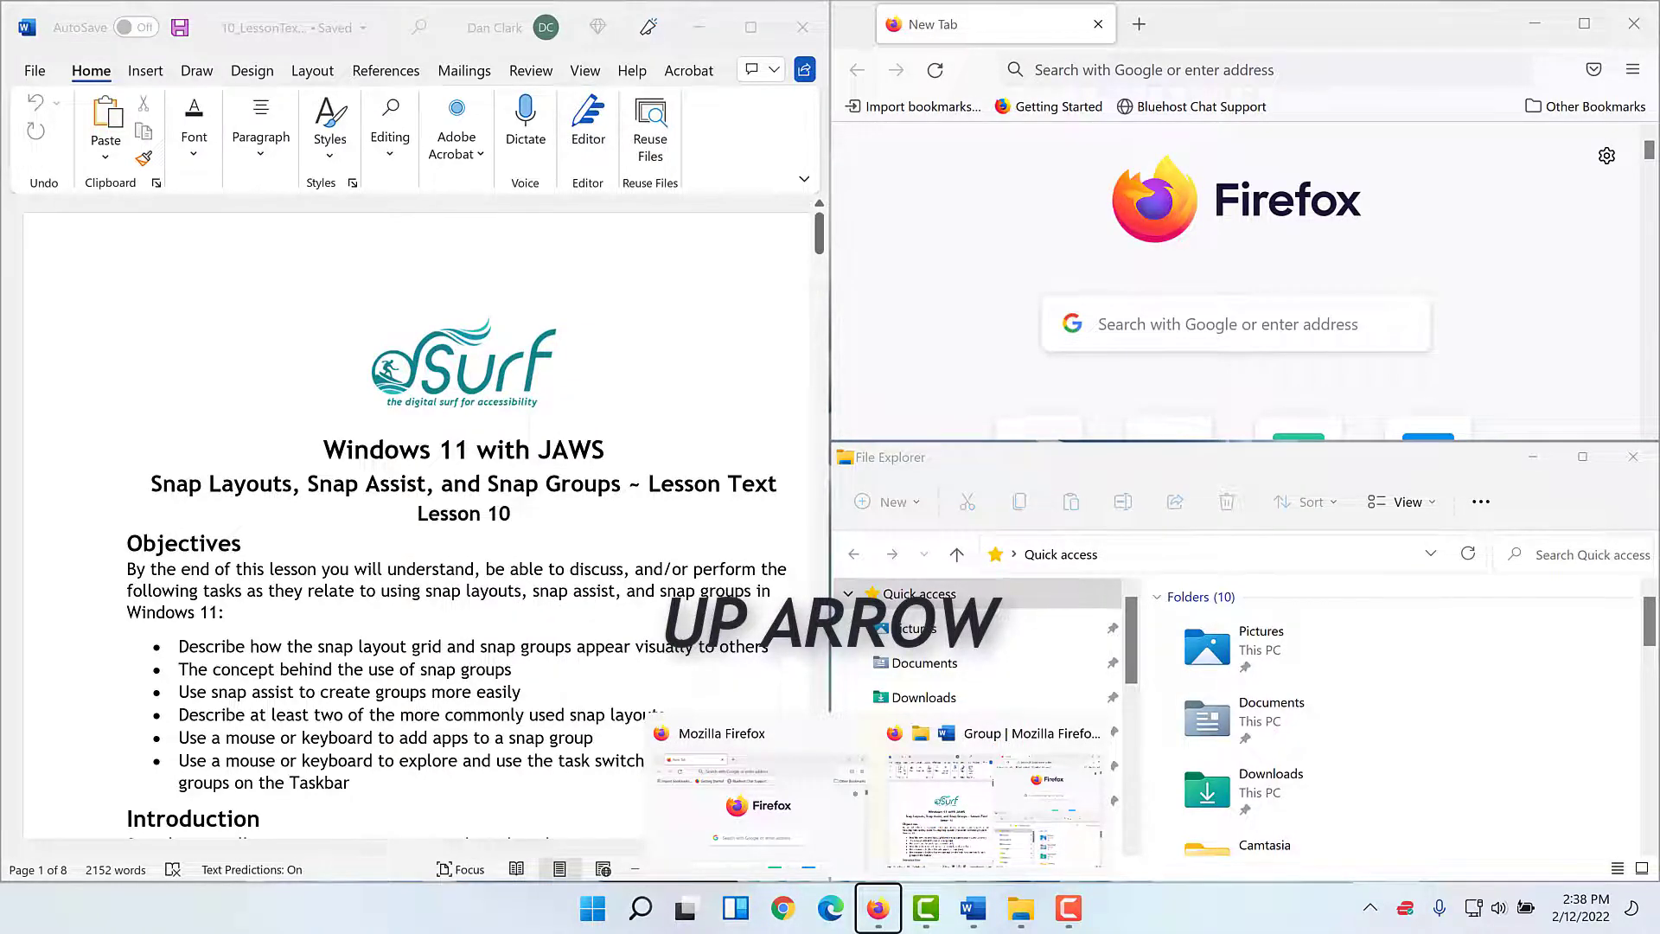
key("Up")
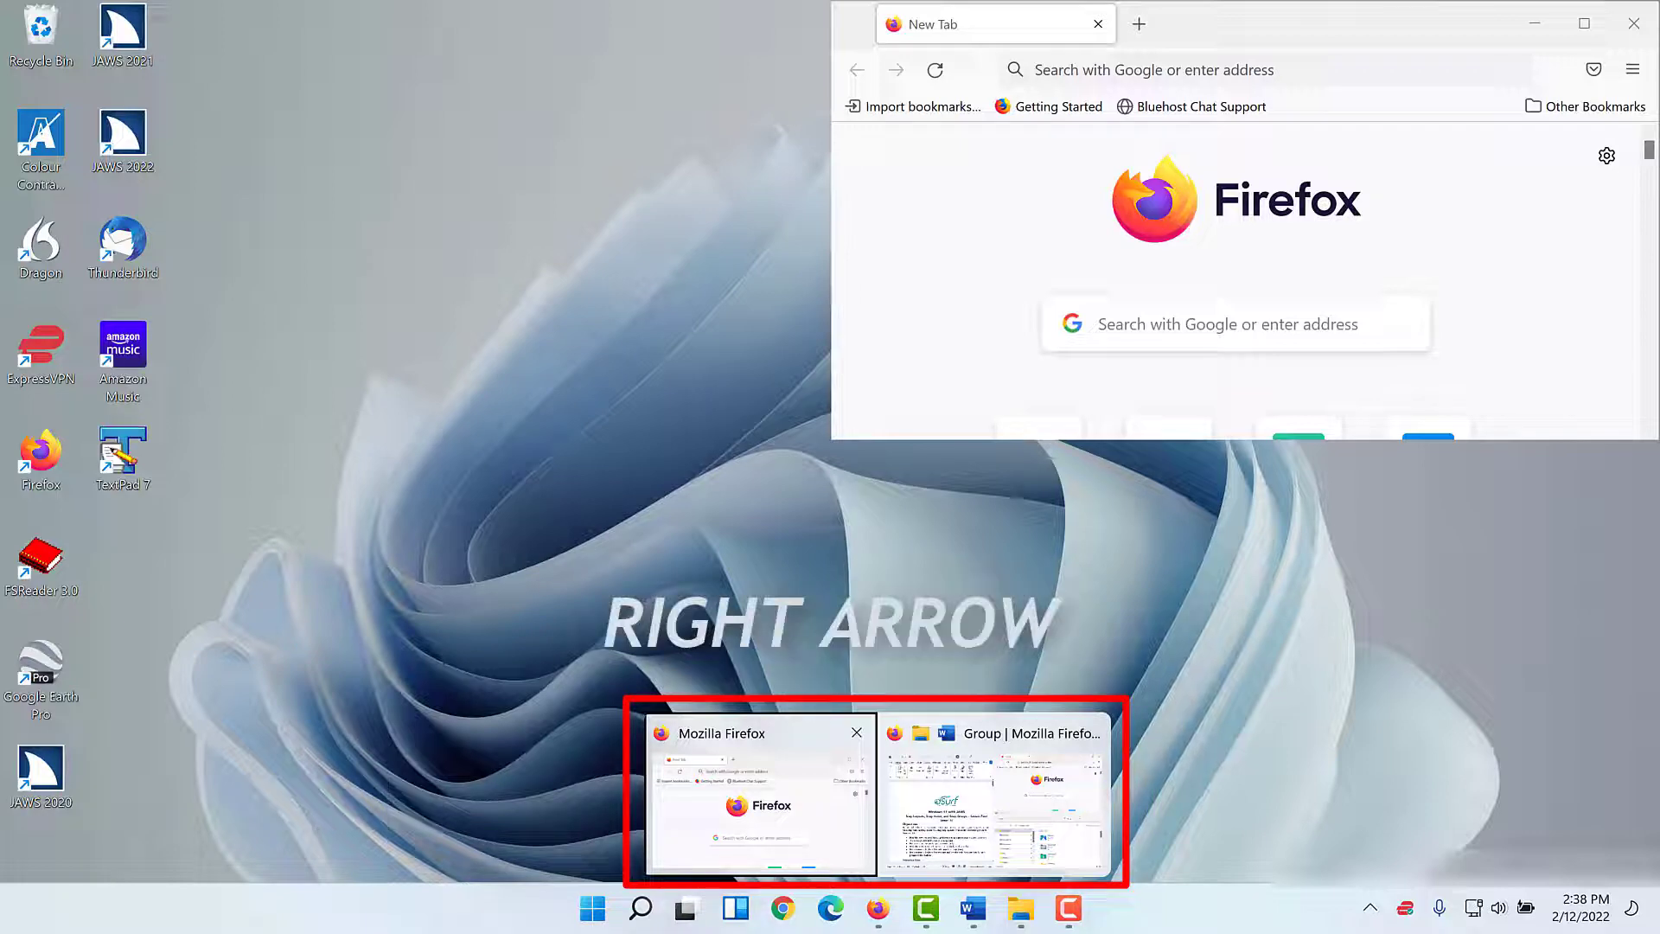
key("Right")
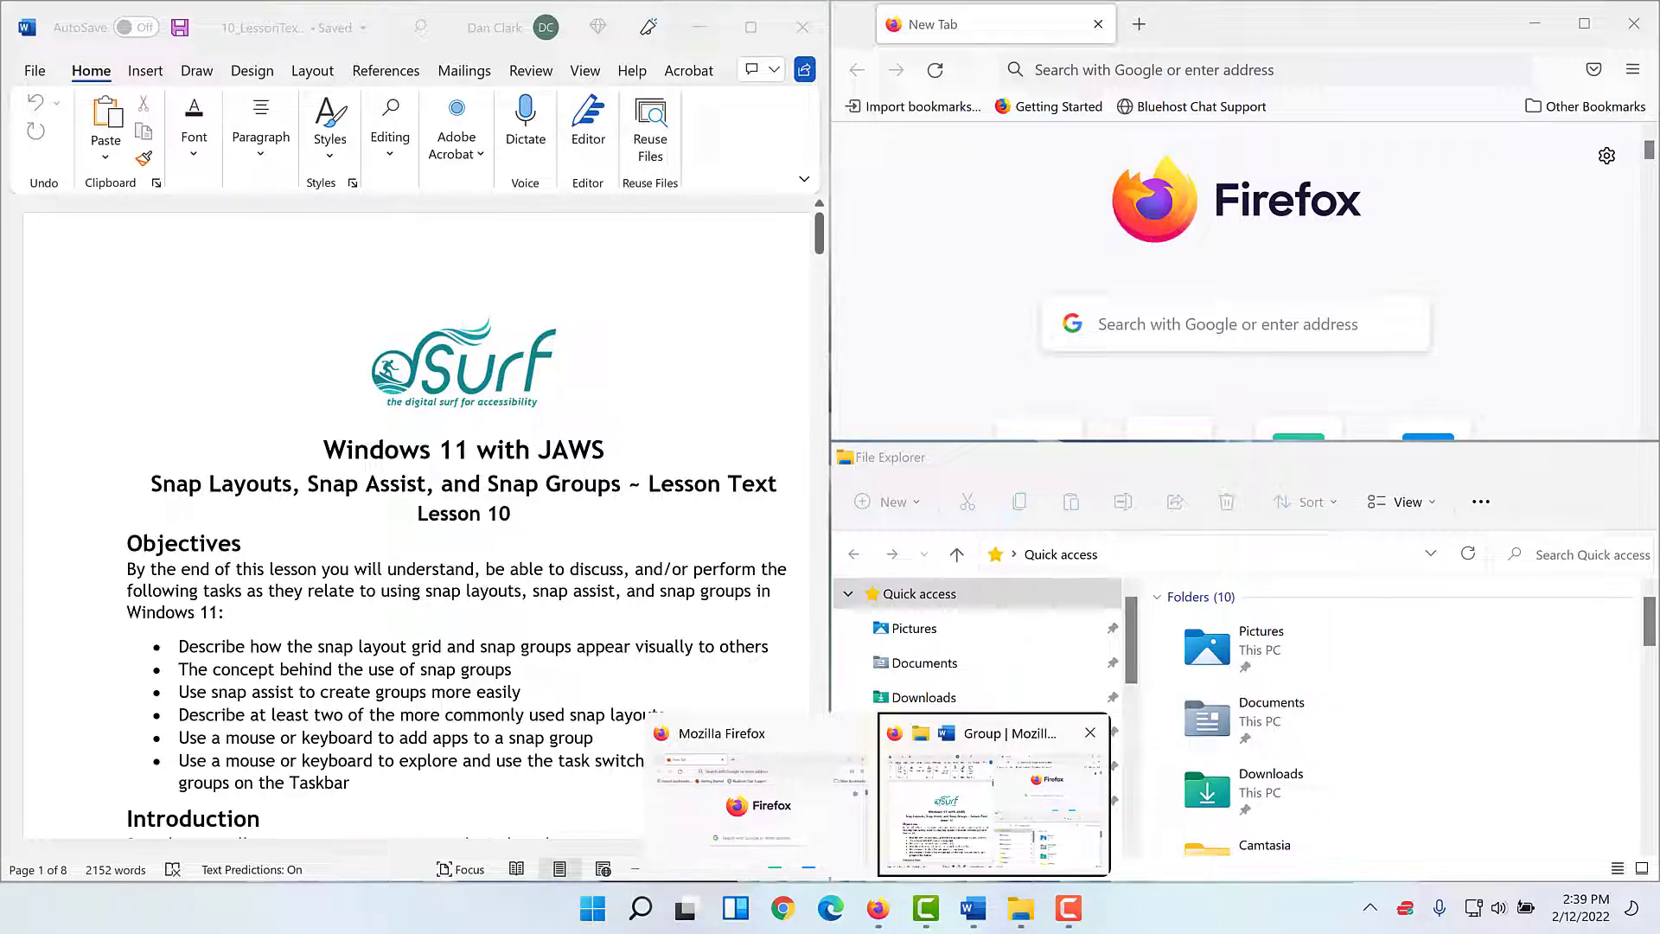
View the commands available for the Firefox snap group's taskbar preview and dismiss them
key("Menu")
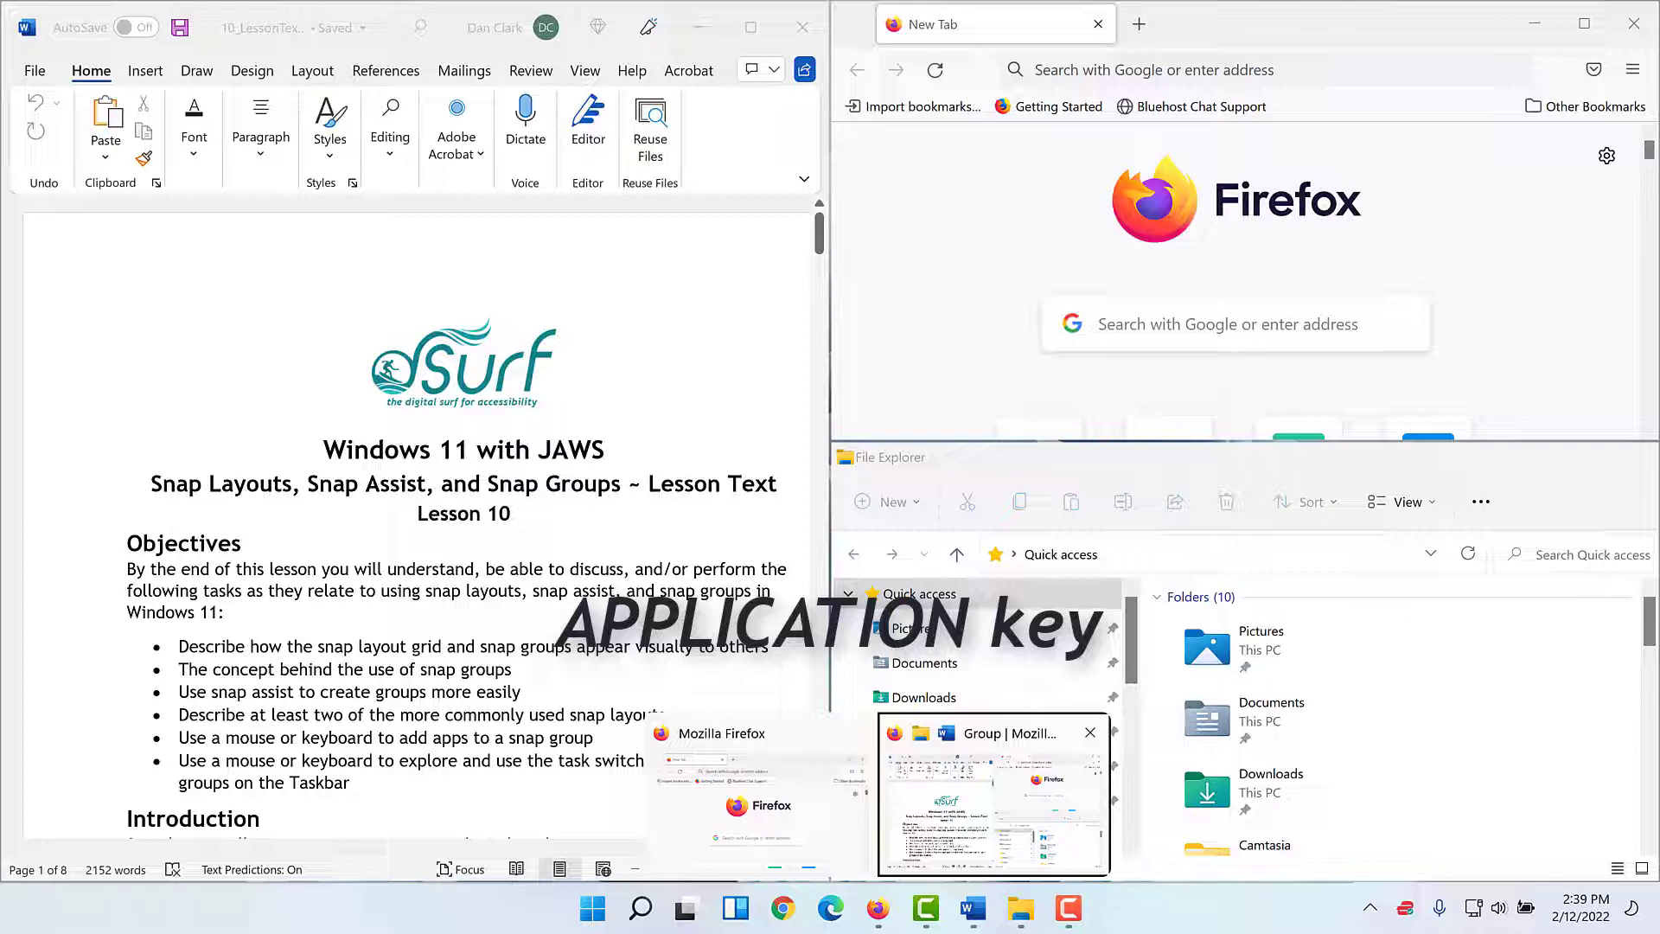
key("Menu")
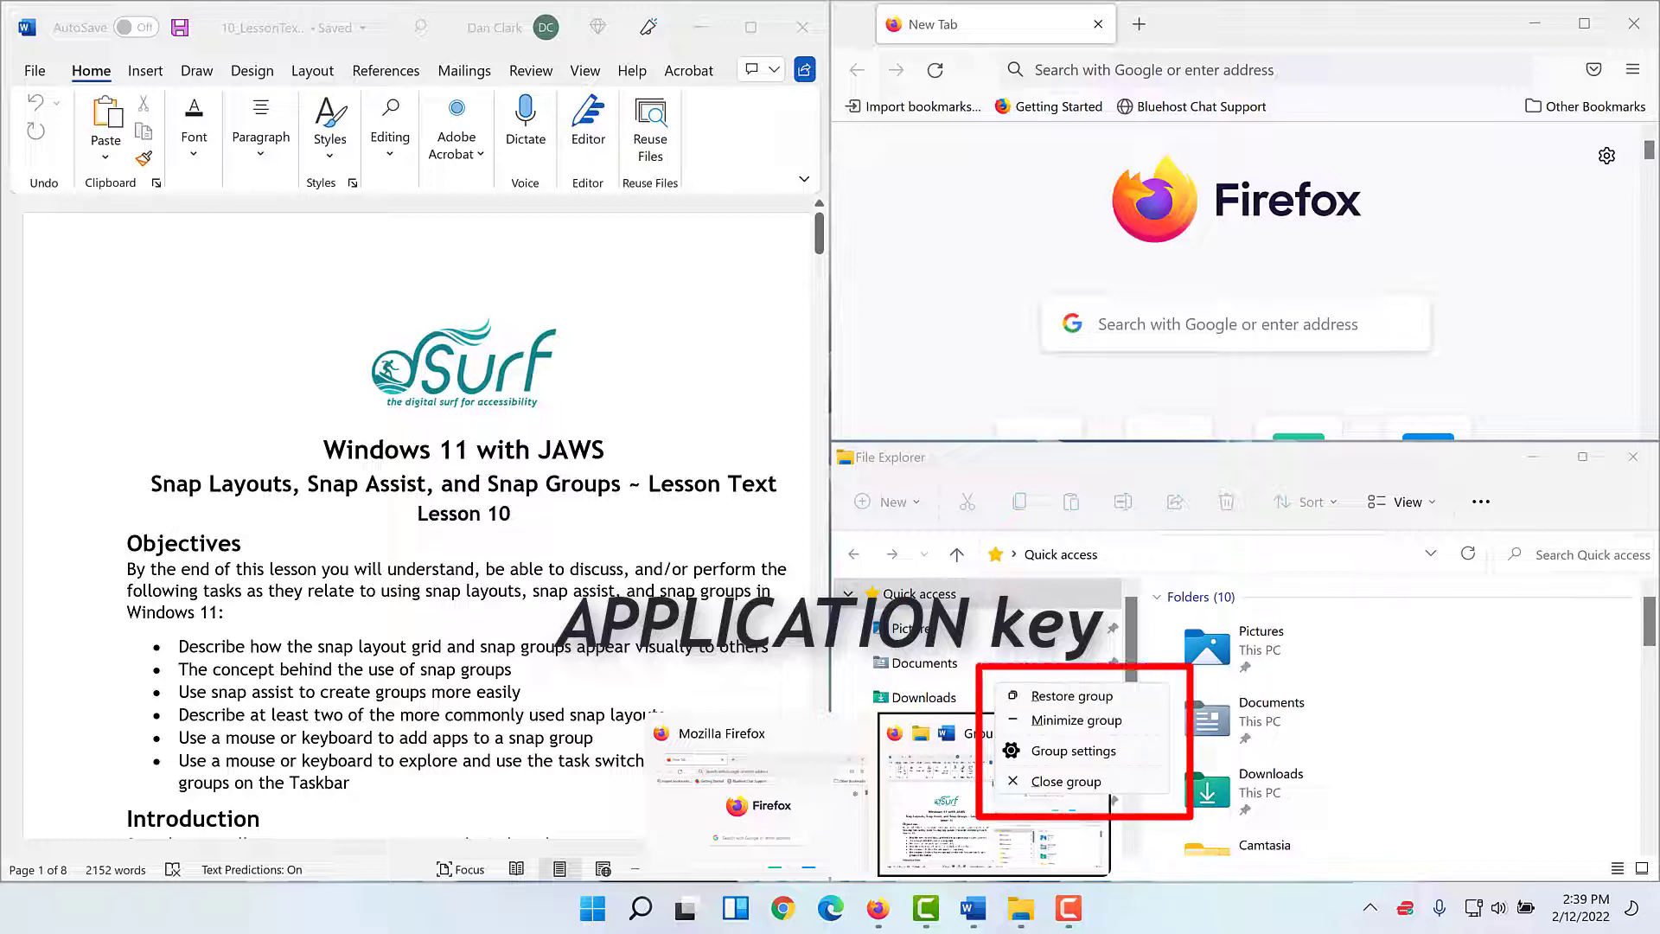
key("Escape")
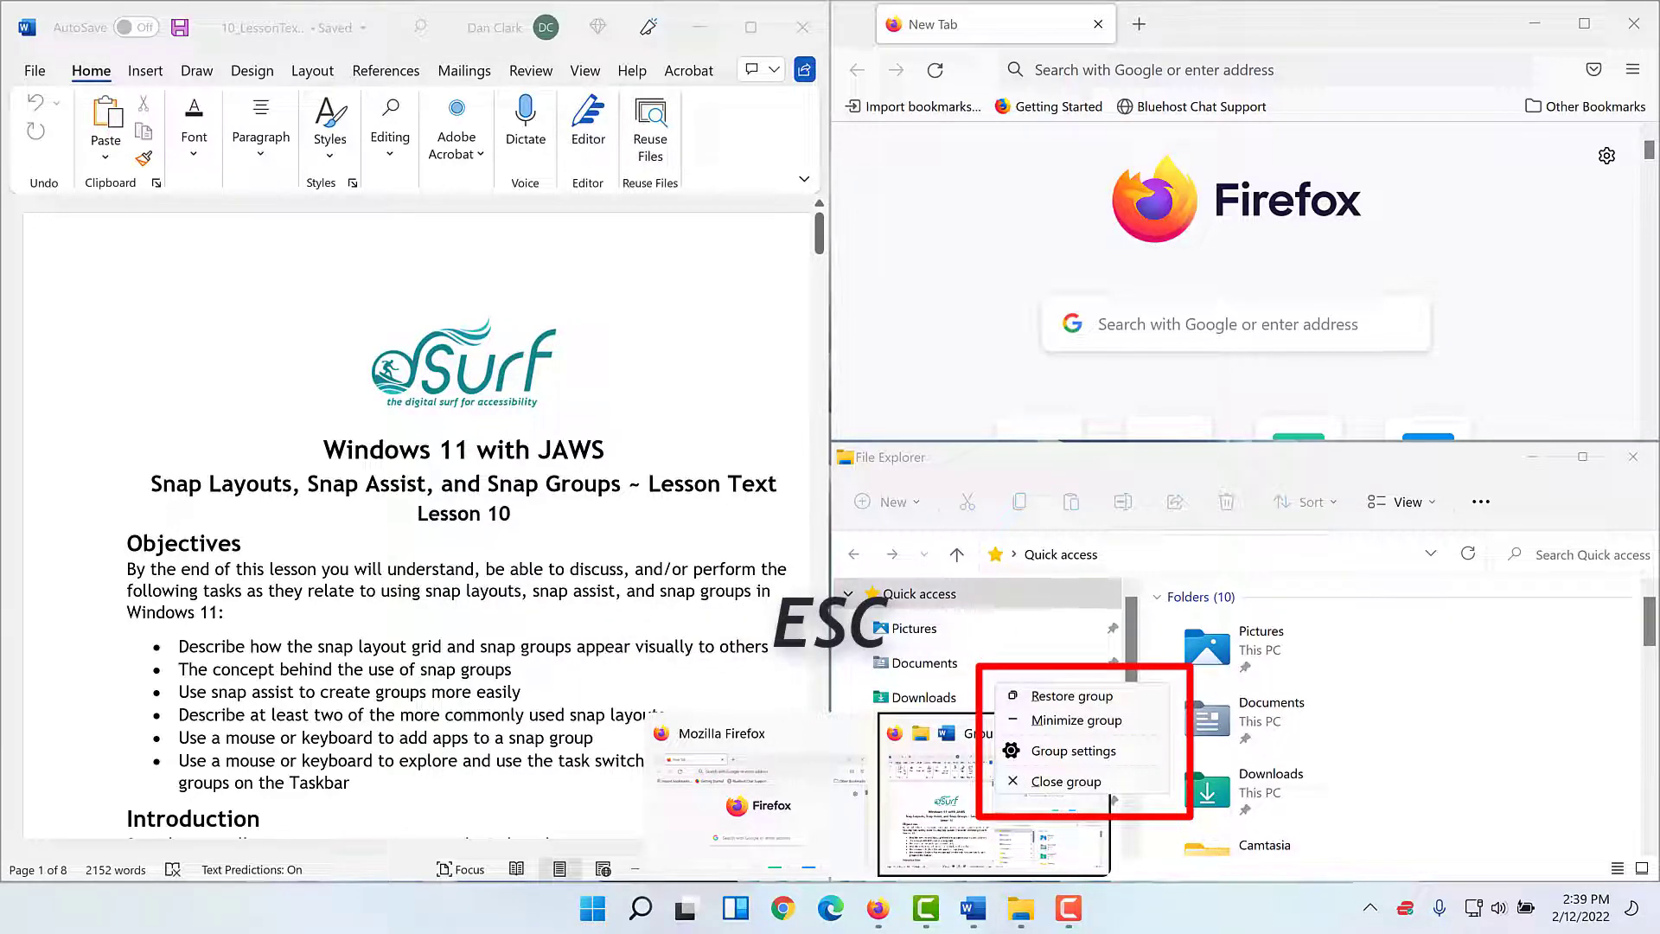
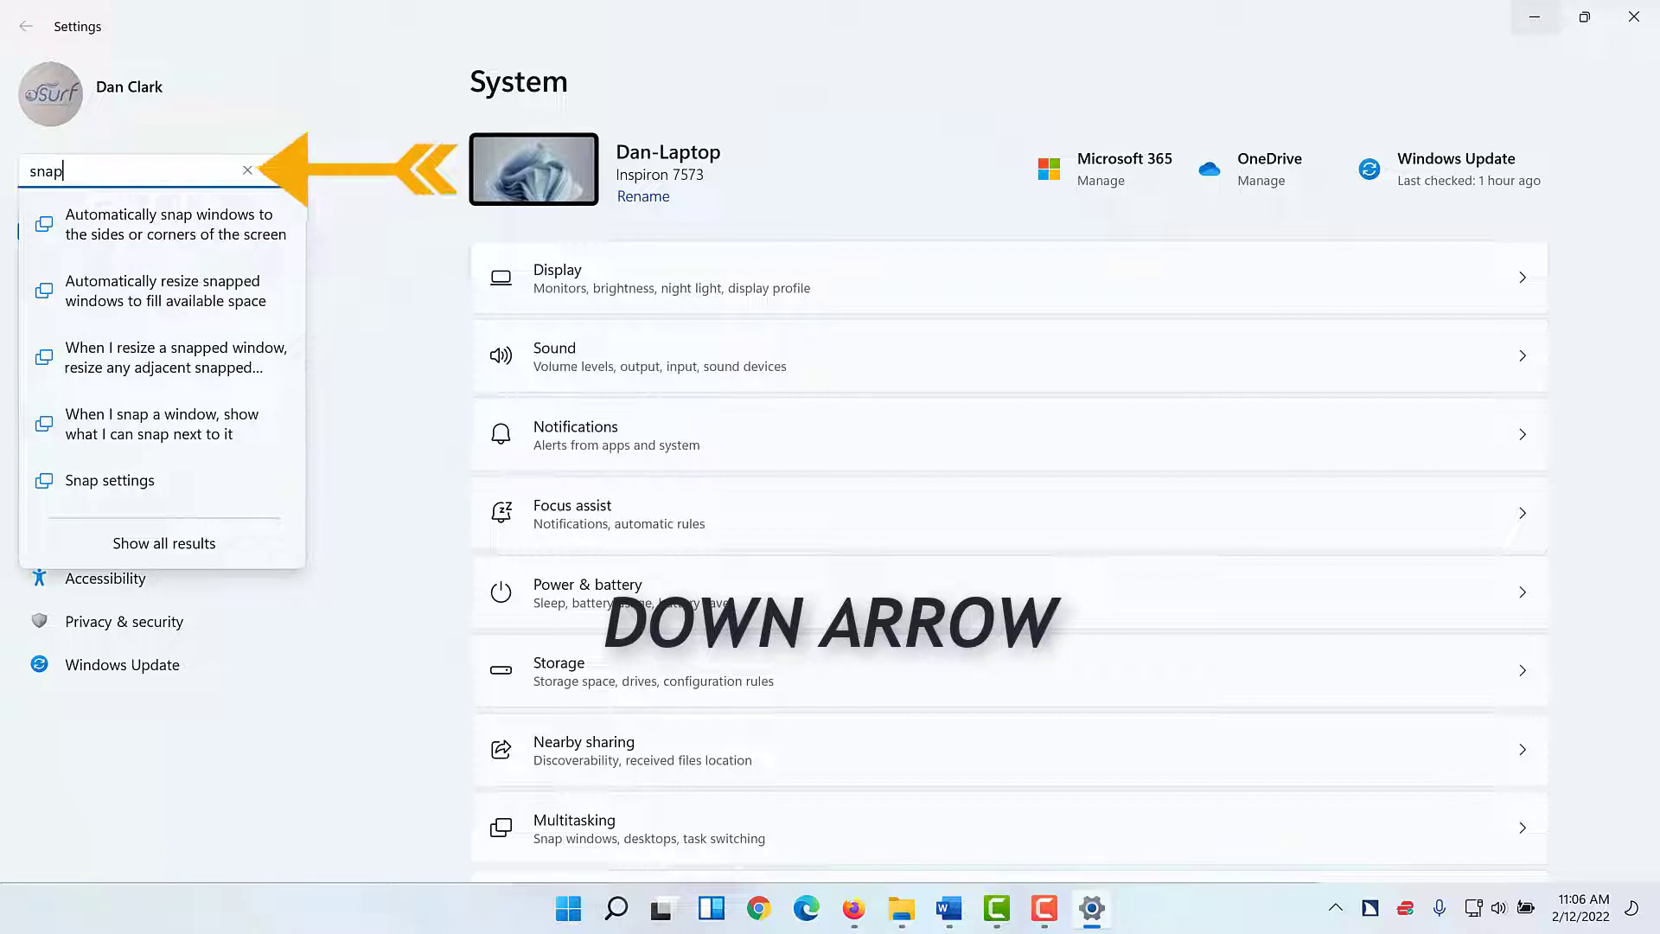
Review all Snap windows options through the search result "Automatically snap windows to the sides or corners of the screen", and close Settings
key("Down")
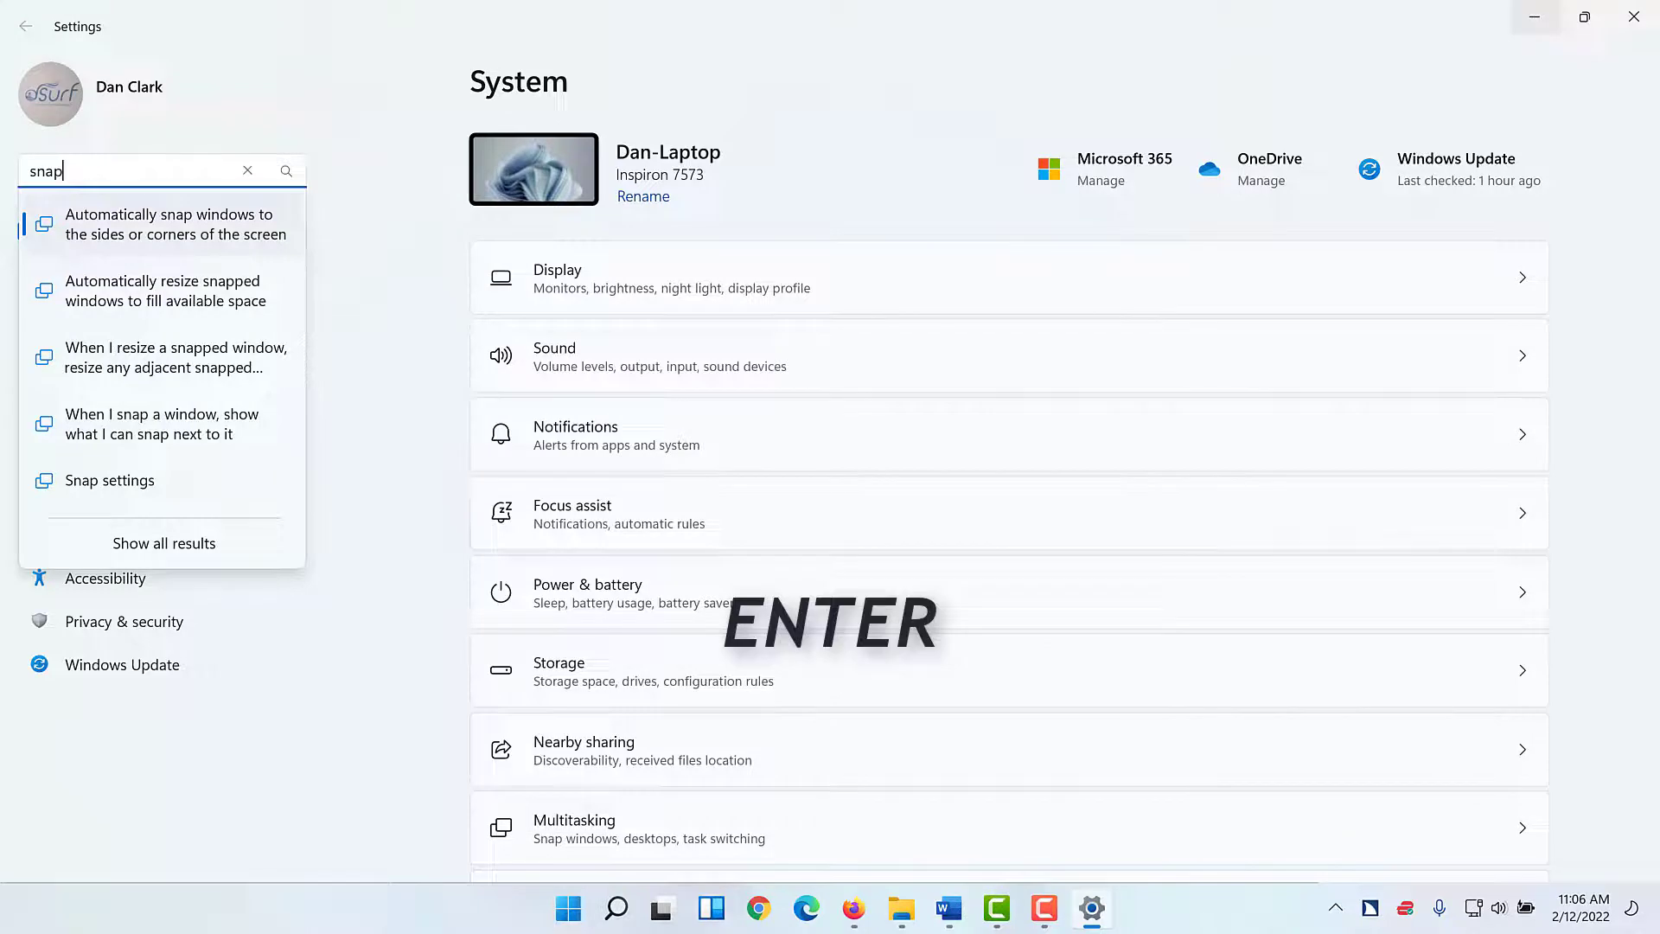
key("Return")
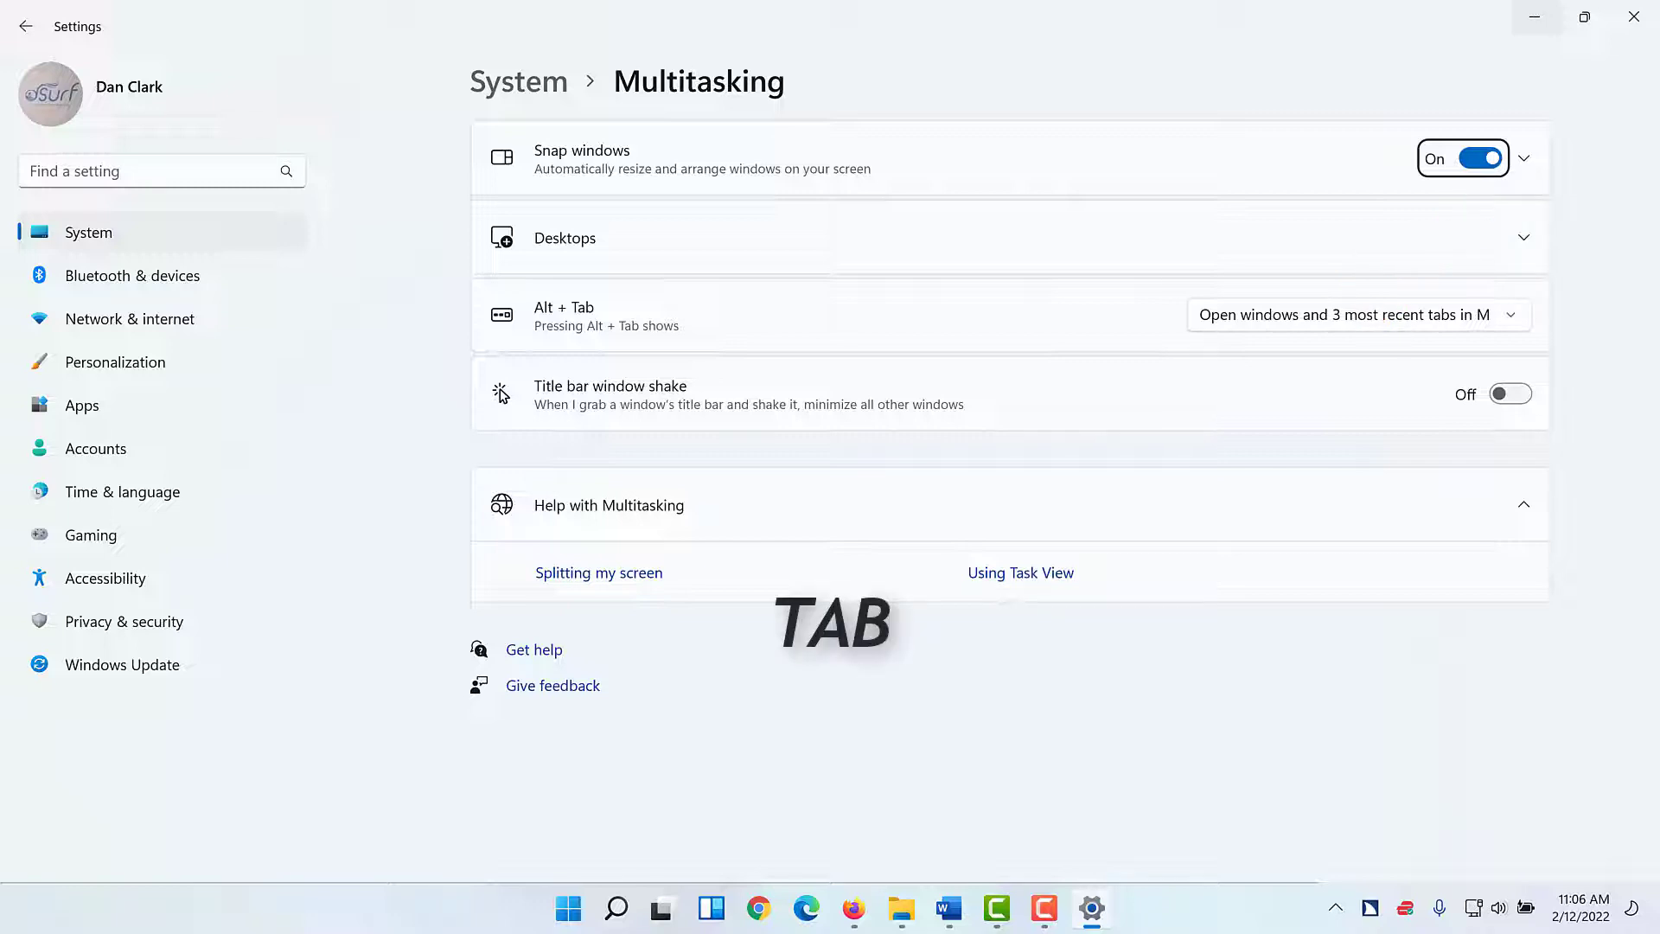
key("Tab")
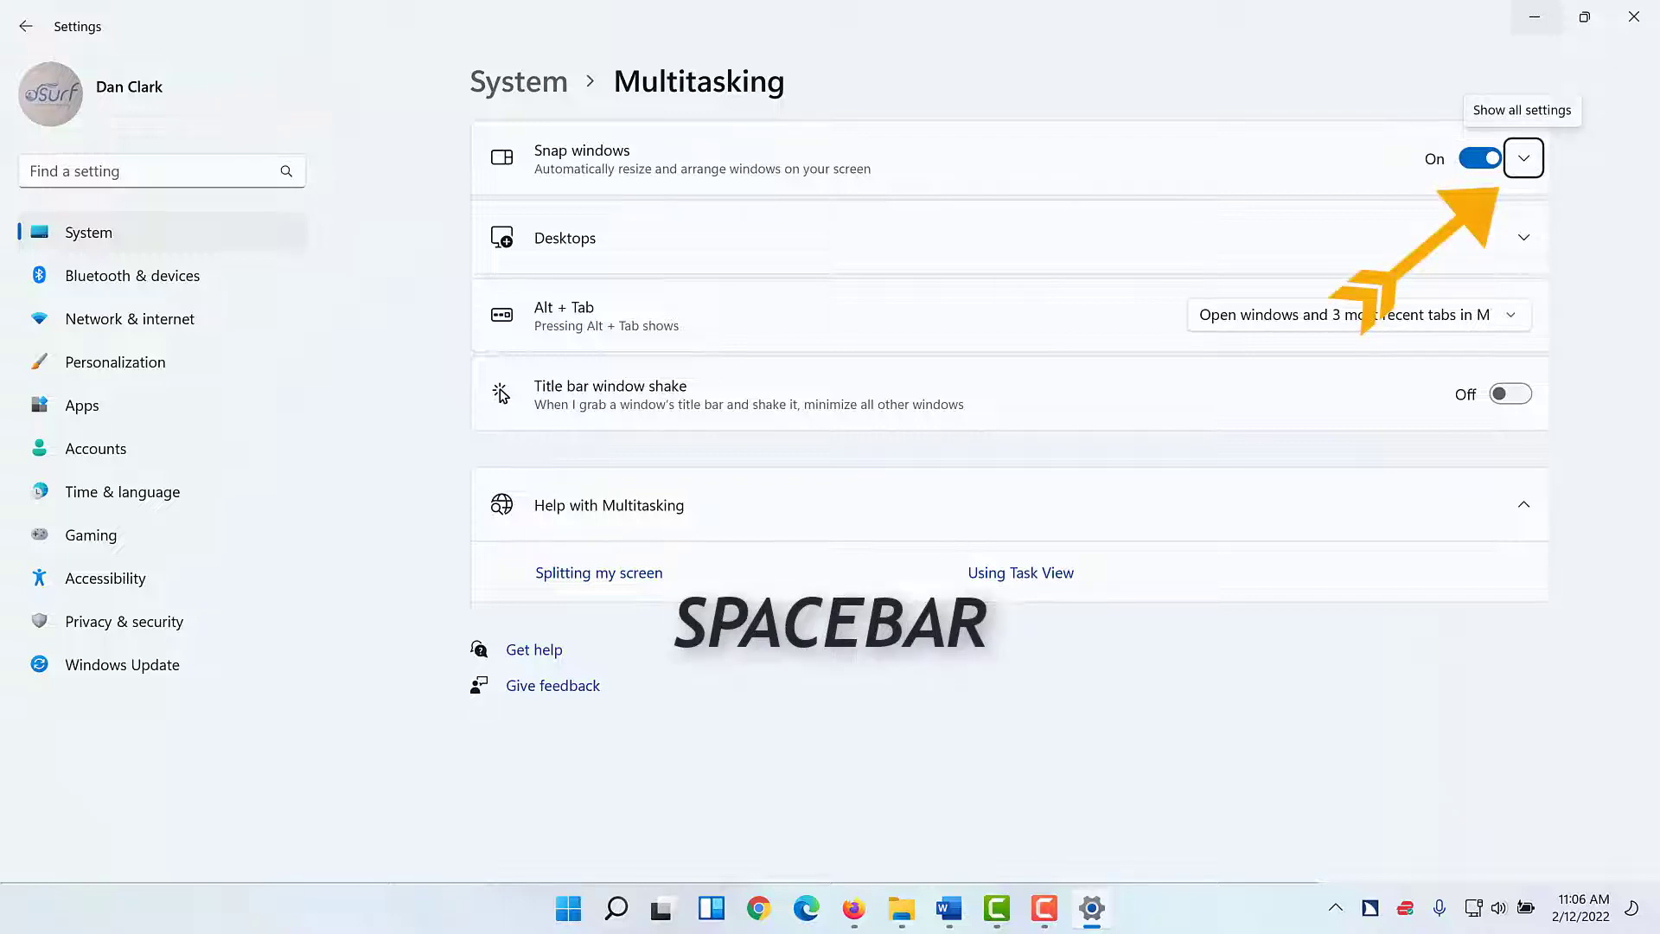
key("space")
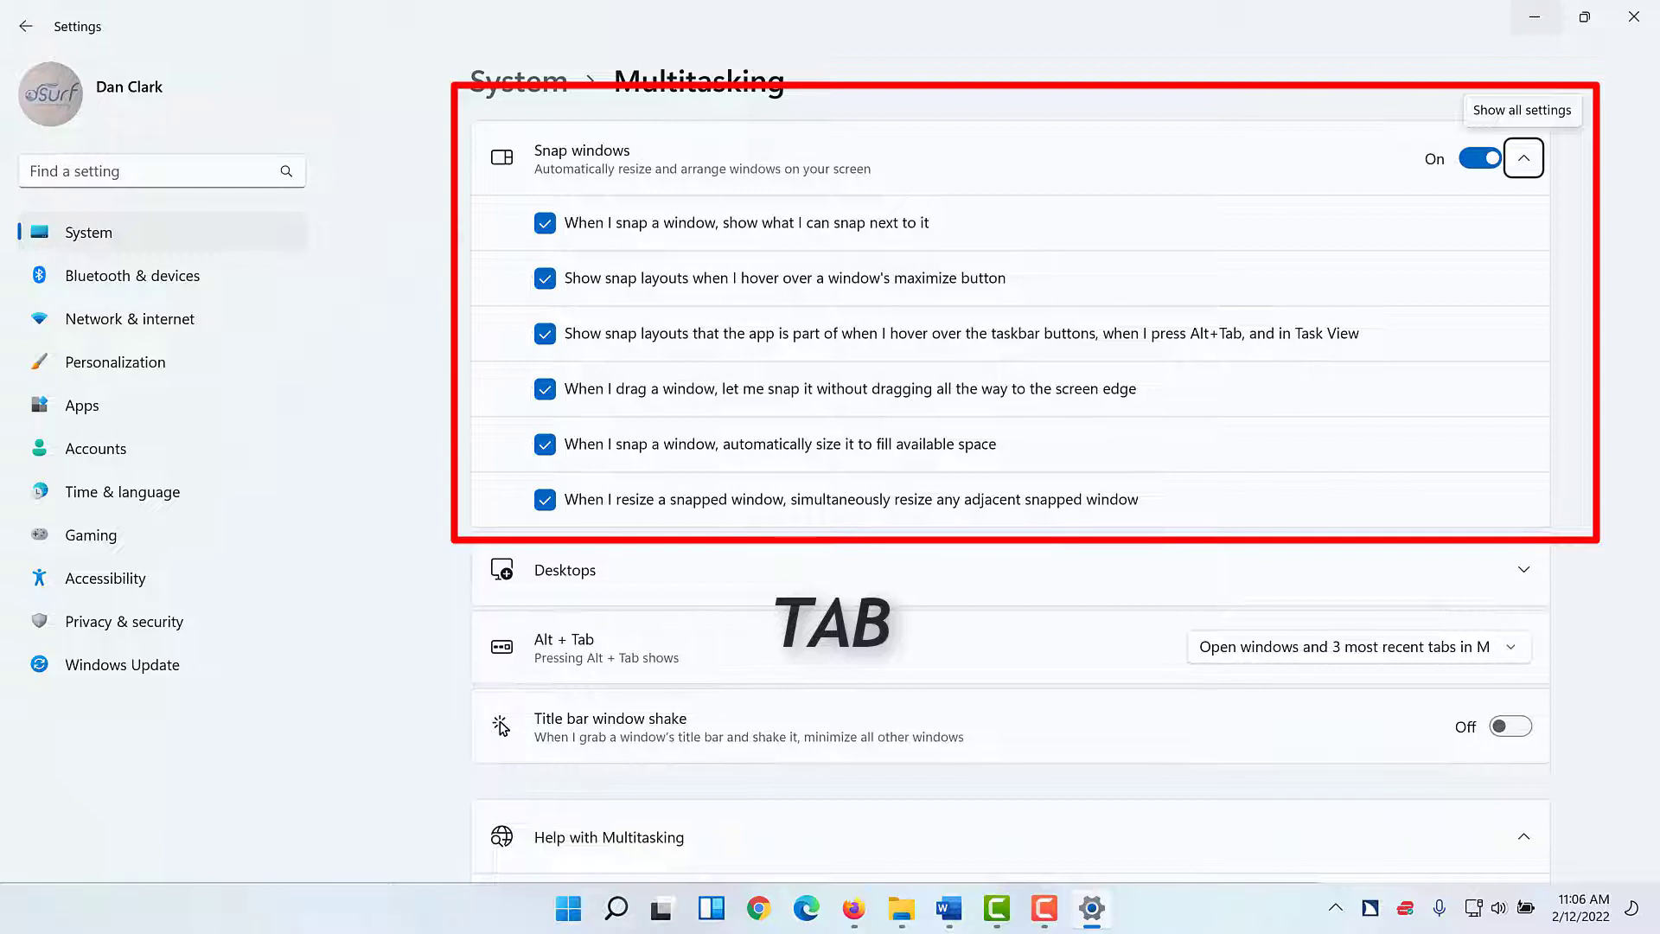
key("Tab")
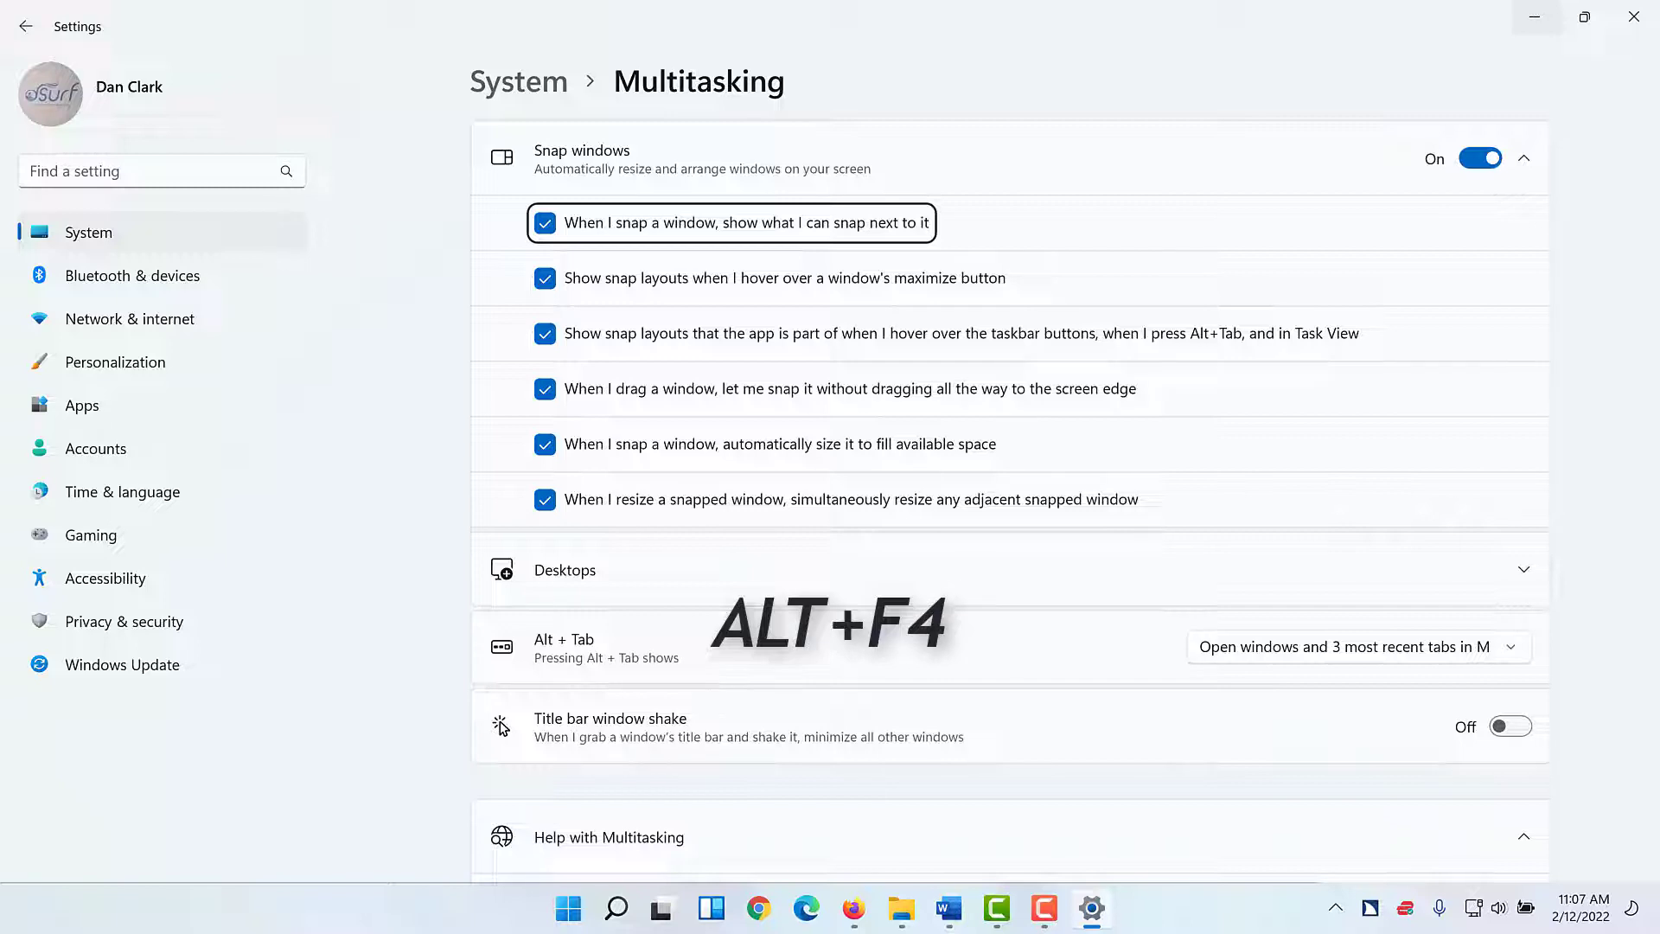
key("alt+F4")
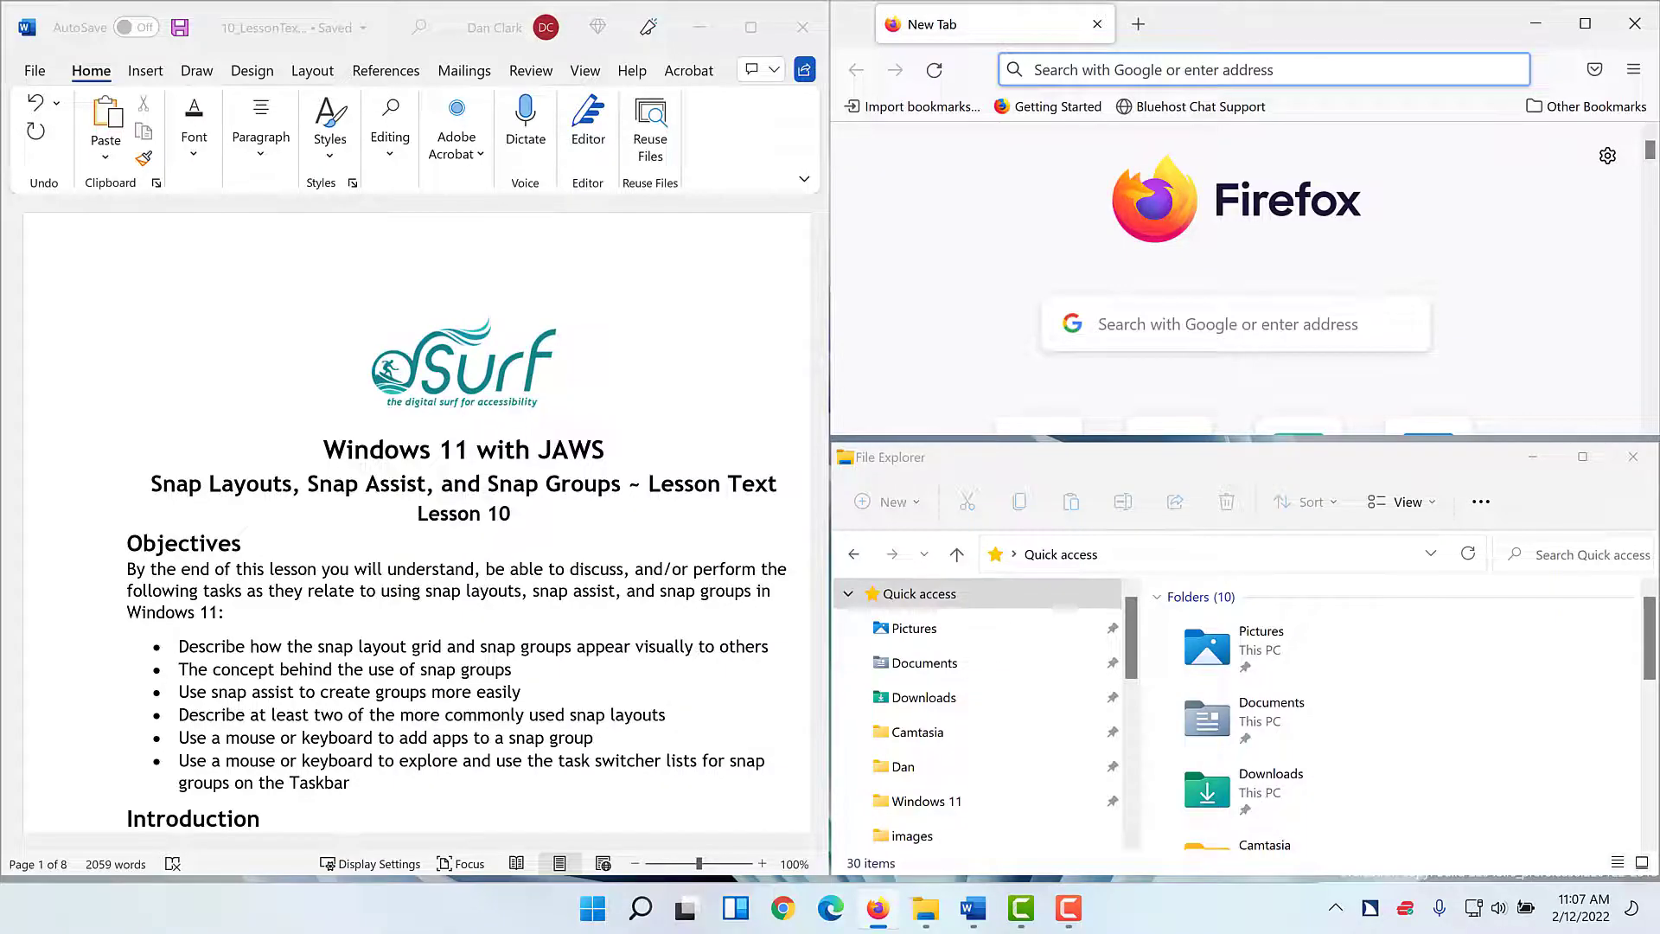